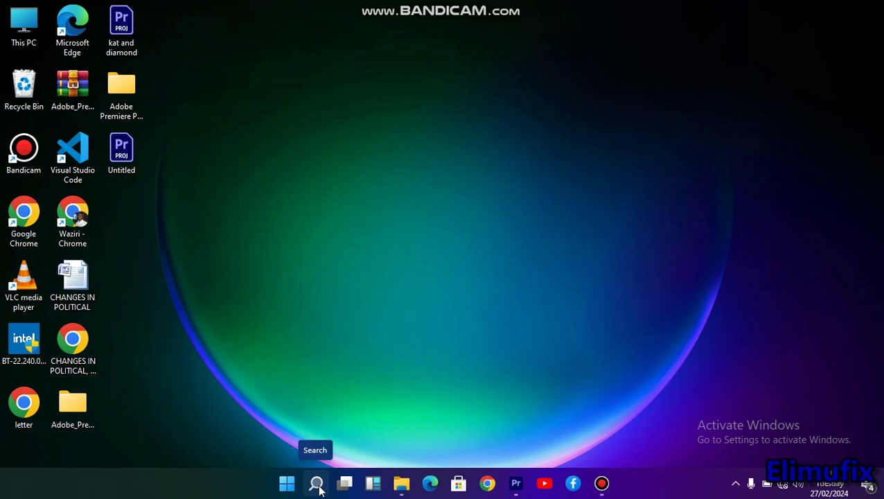
Launch Microsoft Office Excel 2007 by searching 'EXCE' in Windows Search.
{"action": "left_click", "coordinate": [318, 485]}
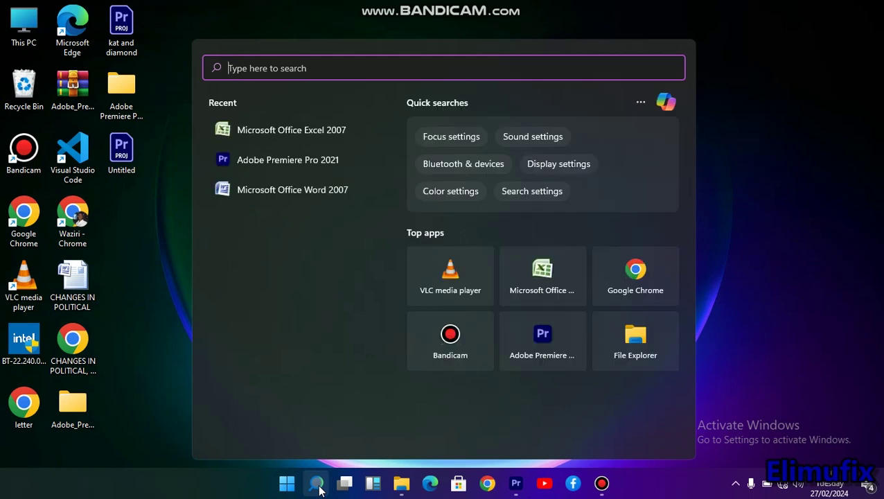
{"action": "type", "text": "EXCE"}
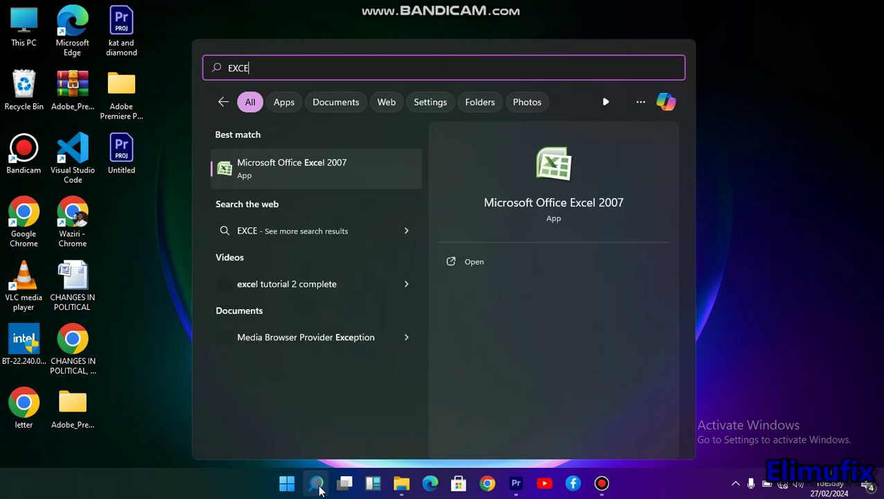
{"action": "left_click", "coordinate": [553, 192]}
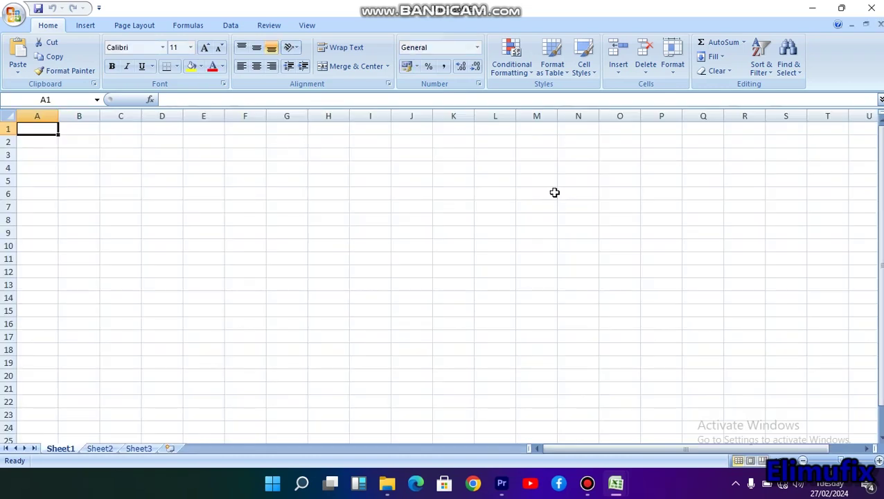
{"action": "left_click", "coordinate": [420, 209]}
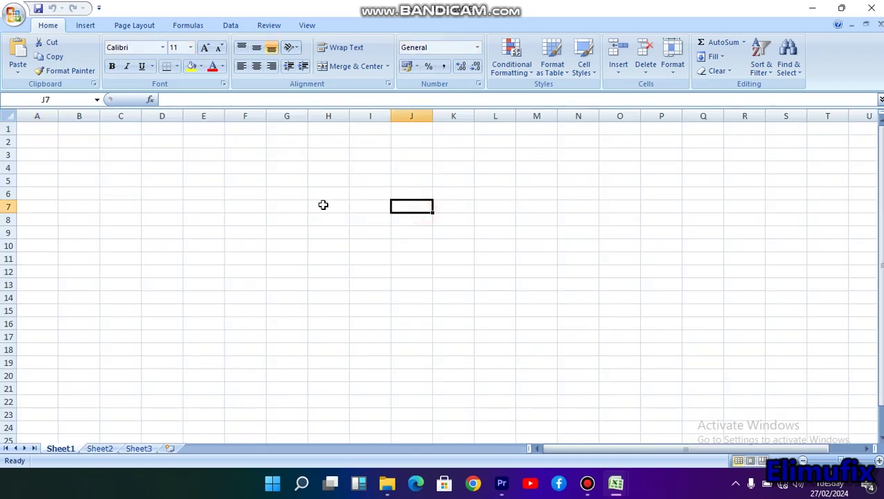
{"action": "left_click", "coordinate": [323, 206]}
{"action": "left_click", "coordinate": [304, 321]}
{"action": "left_click", "coordinate": [286, 220]}
{"action": "left_click", "coordinate": [461, 189]}
{"action": "left_click", "coordinate": [386, 141]}
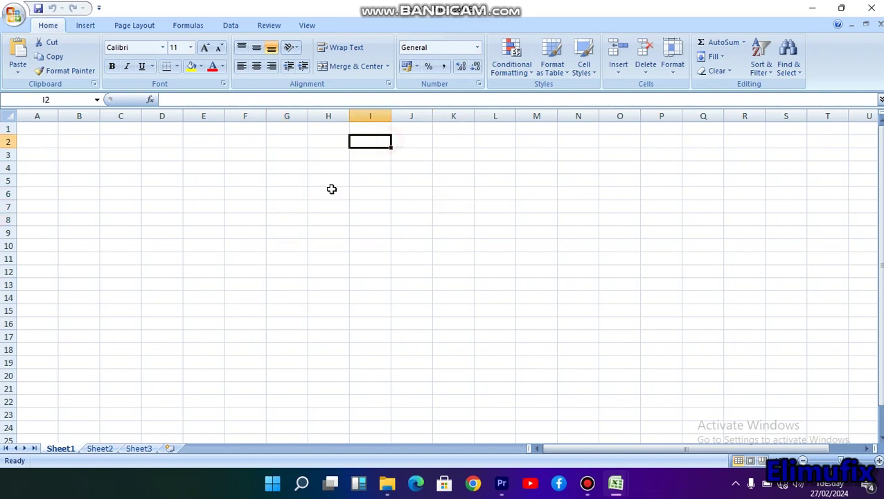
{"action": "left_click", "coordinate": [332, 221]}
{"action": "left_click", "coordinate": [326, 130]}
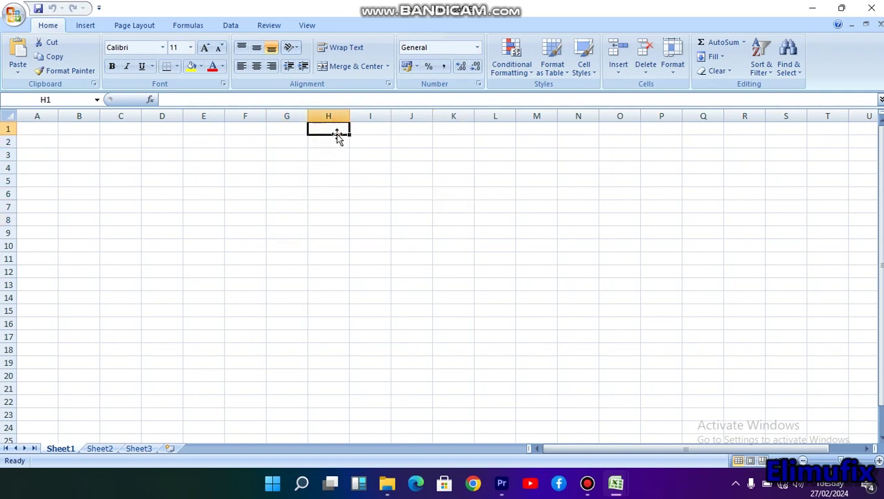
{"action": "left_click", "coordinate": [368, 131]}
{"action": "left_click", "coordinate": [411, 132]}
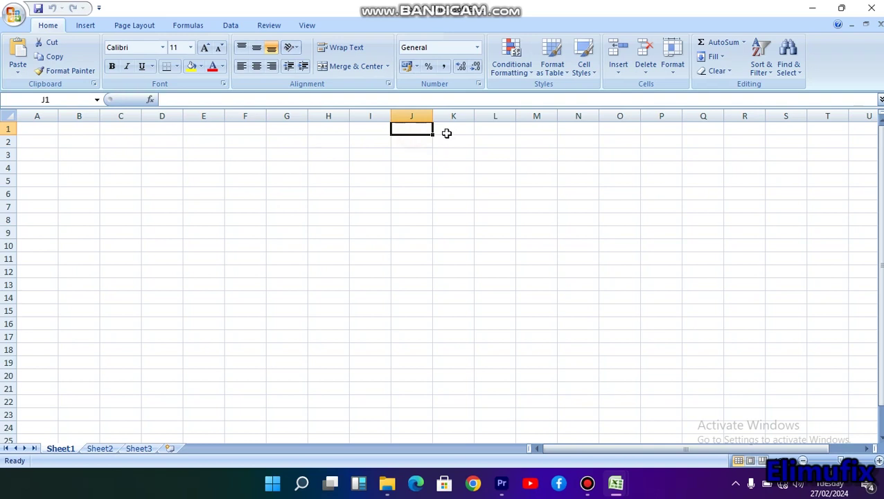
{"action": "left_click", "coordinate": [448, 132]}
{"action": "left_click", "coordinate": [450, 243]}
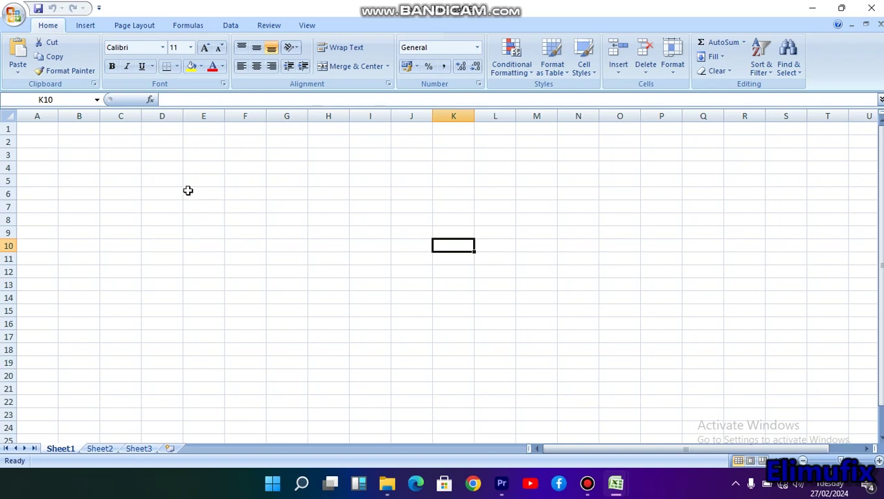
{"action": "left_click_drag", "start_coordinate": [46, 135], "coordinate": [169, 300]}
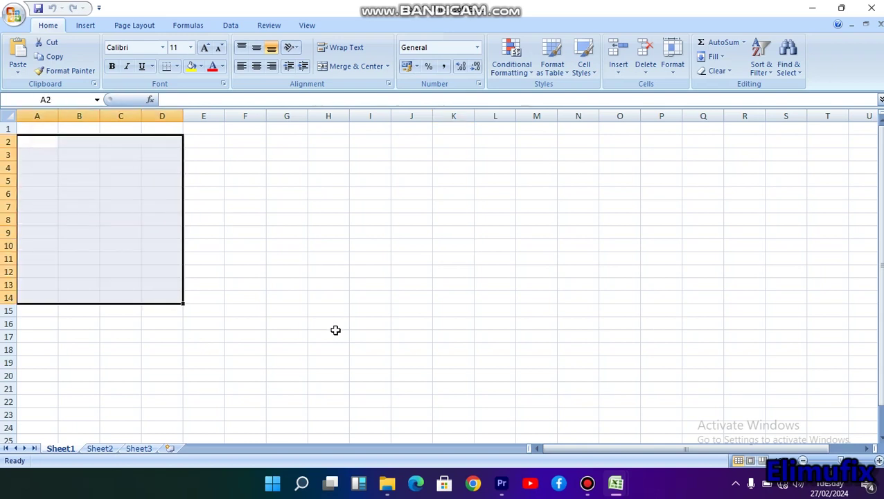
{"action": "left_click", "coordinate": [336, 329]}
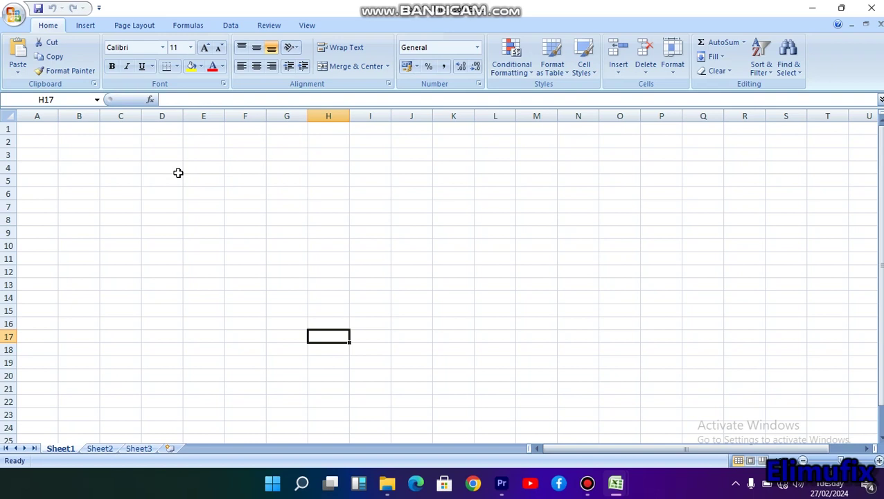
{"action": "left_click", "coordinate": [201, 182]}
{"action": "left_click_drag", "start_coordinate": [203, 187], "coordinate": [369, 298]}
{"action": "left_click_drag", "start_coordinate": [297, 225], "coordinate": [481, 235]}
{"action": "left_click", "coordinate": [250, 206]}
{"action": "left_click", "coordinate": [402, 219]}
{"action": "left_click", "coordinate": [537, 254]}
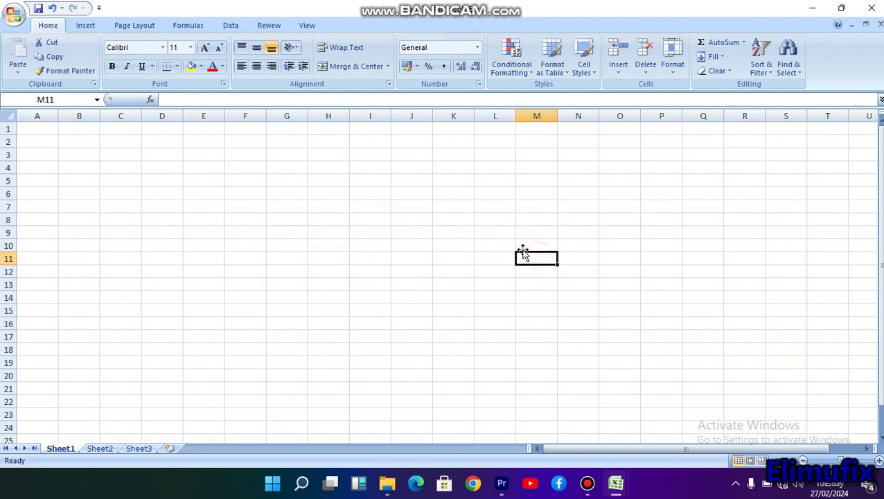
{"action": "left_click", "coordinate": [278, 192]}
{"action": "left_click", "coordinate": [273, 306]}
{"action": "left_click", "coordinate": [158, 226]}
{"action": "left_click", "coordinate": [356, 215]}
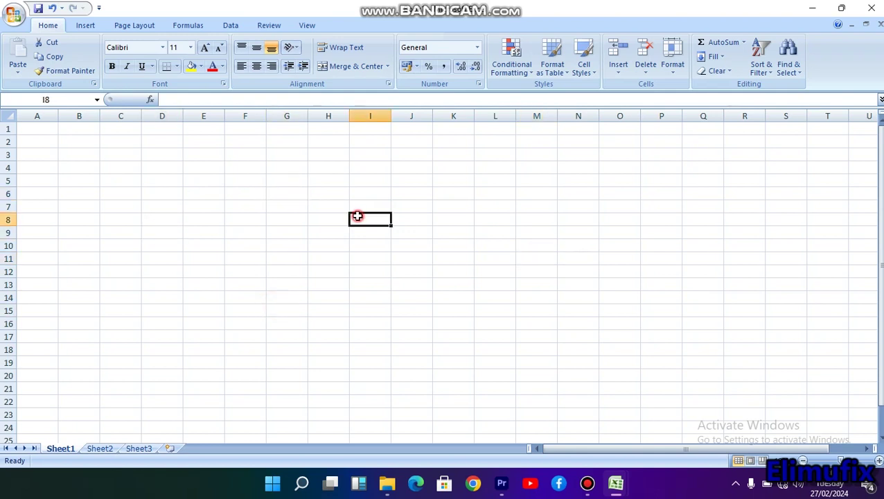
{"action": "left_click", "coordinate": [239, 191]}
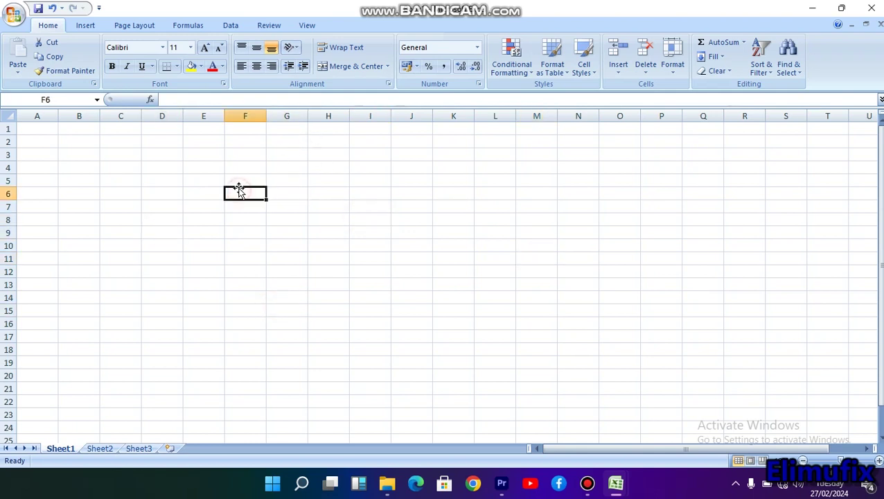
{"action": "left_click", "coordinate": [328, 116]}
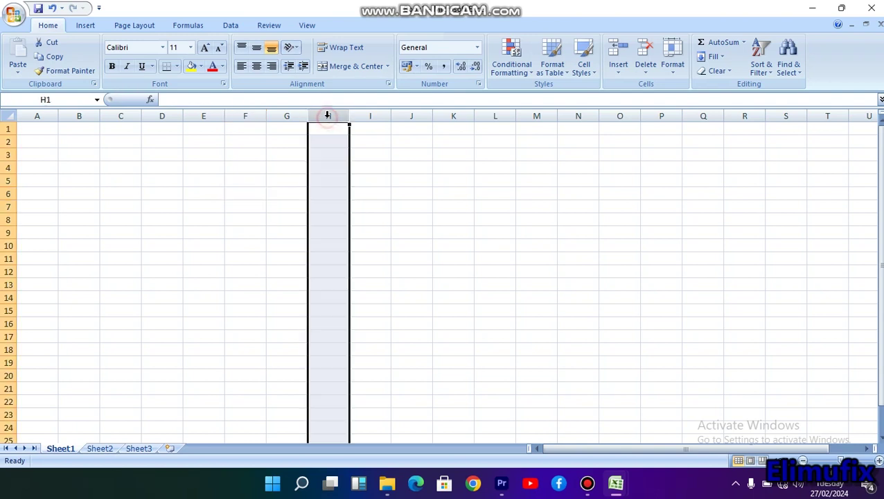
{"action": "left_click_drag", "start_coordinate": [8, 197], "coordinate": [8, 194]}
{"action": "left_click", "coordinate": [8, 191]}
{"action": "left_click", "coordinate": [8, 195]}
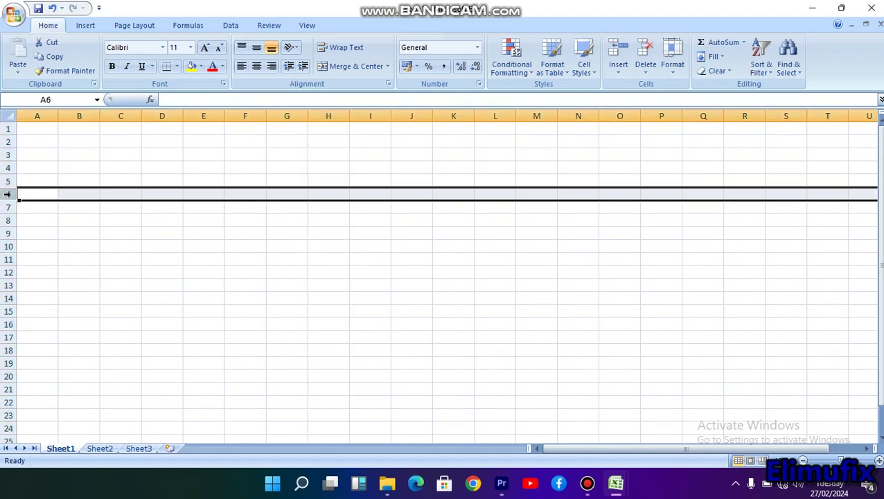
{"action": "left_click", "coordinate": [9, 178]}
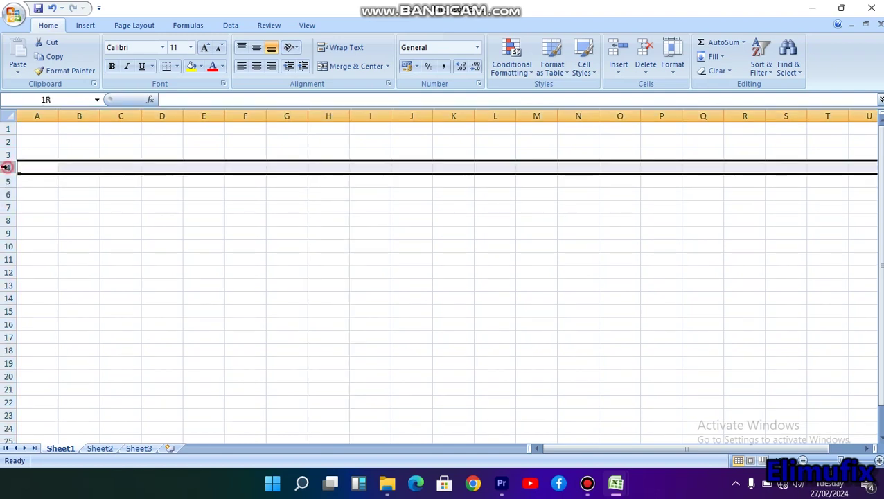
{"action": "left_click", "coordinate": [8, 168]}
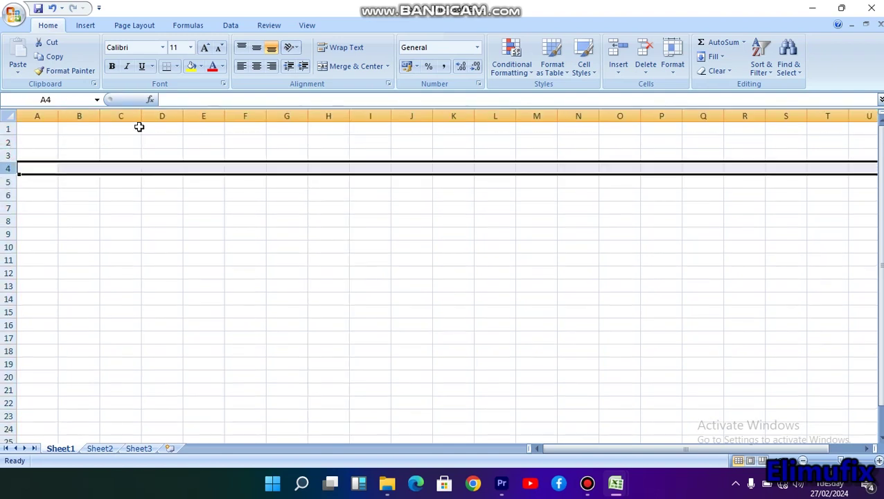
{"action": "left_click", "coordinate": [242, 116]}
{"action": "left_click", "coordinate": [288, 115]}
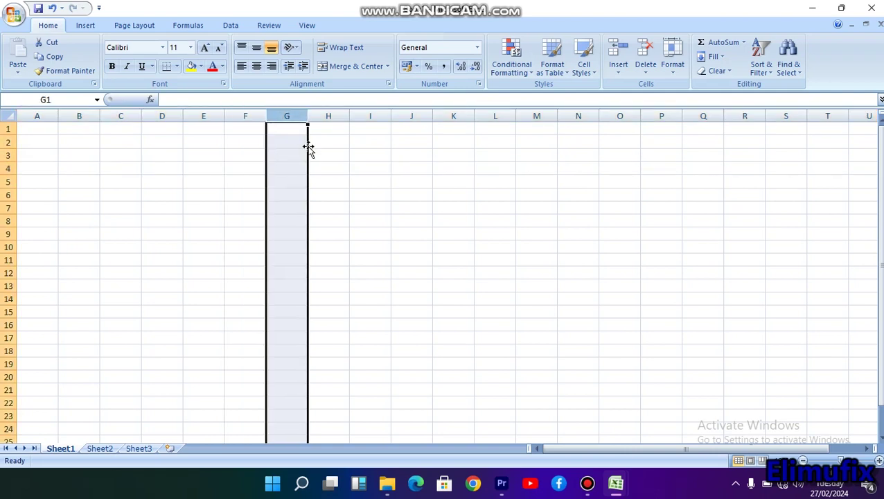
{"action": "left_click", "coordinate": [331, 116]}
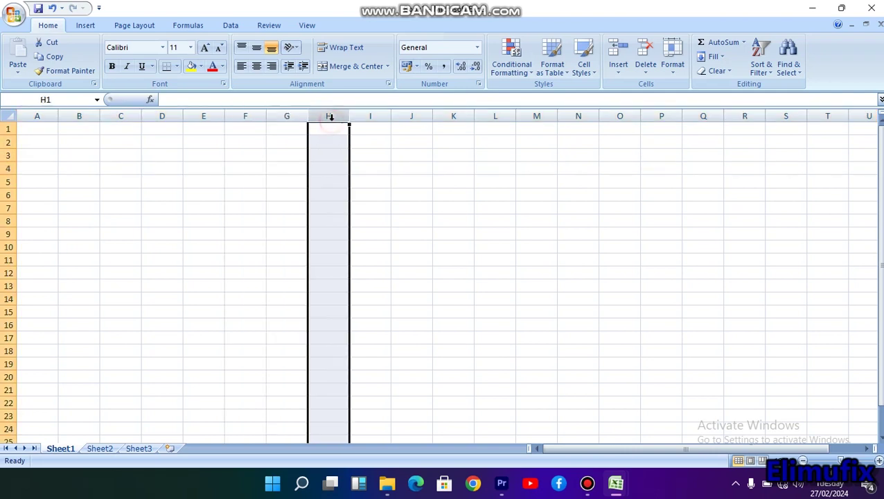
{"action": "left_click", "coordinate": [372, 117]}
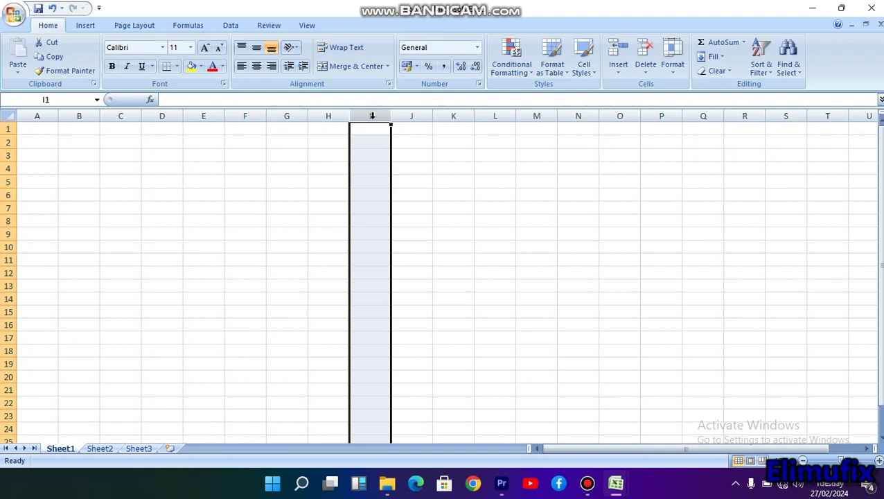
{"action": "left_click", "coordinate": [409, 114]}
{"action": "left_click", "coordinate": [450, 116]}
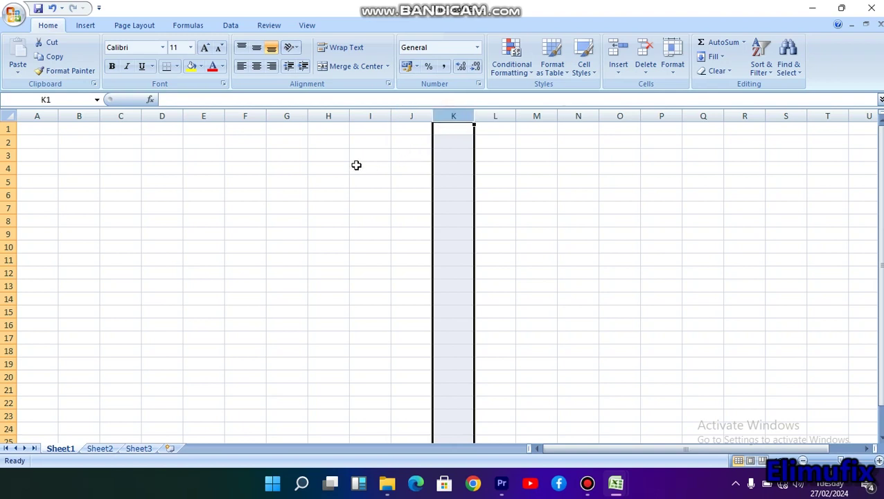
{"action": "left_click", "coordinate": [5, 156]}
{"action": "left_click", "coordinate": [6, 168]}
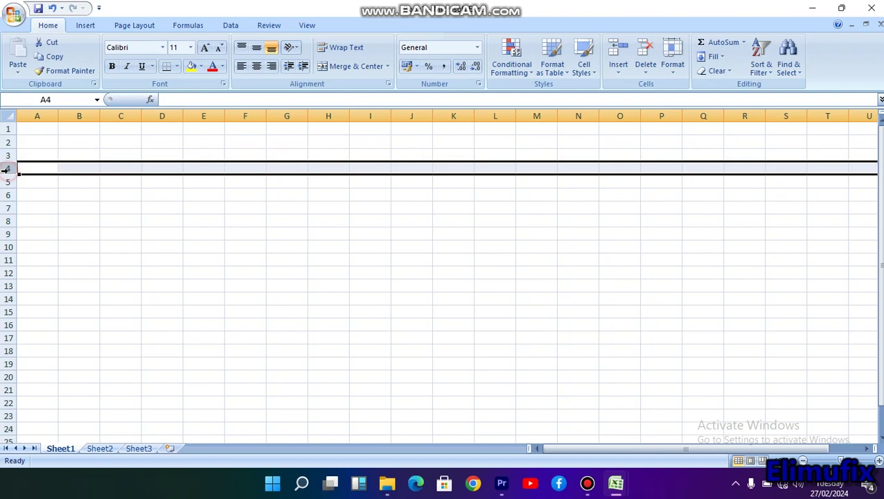
{"action": "left_click", "coordinate": [284, 116]}
{"action": "left_click", "coordinate": [5, 181]}
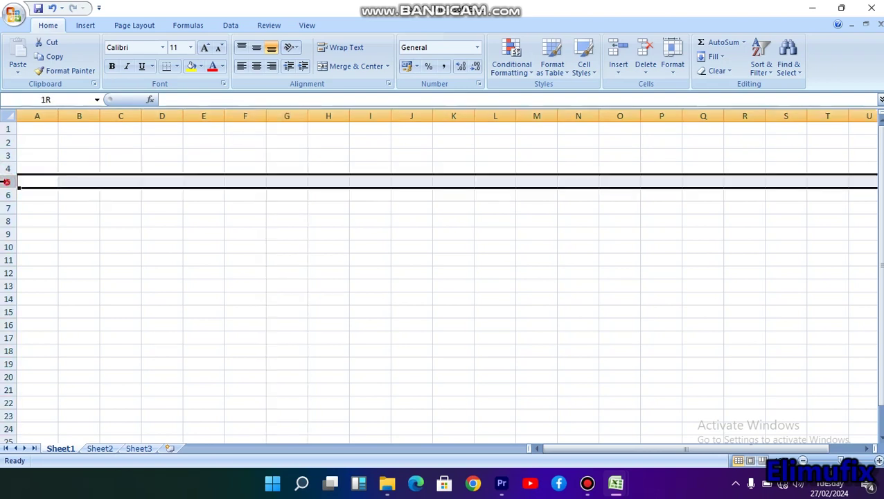
{"action": "left_click", "coordinate": [342, 284]}
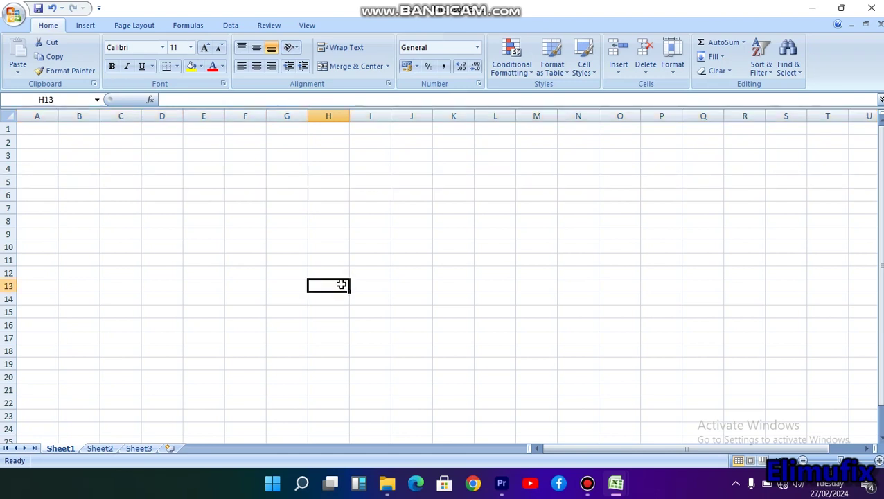
{"action": "left_click", "coordinate": [371, 118]}
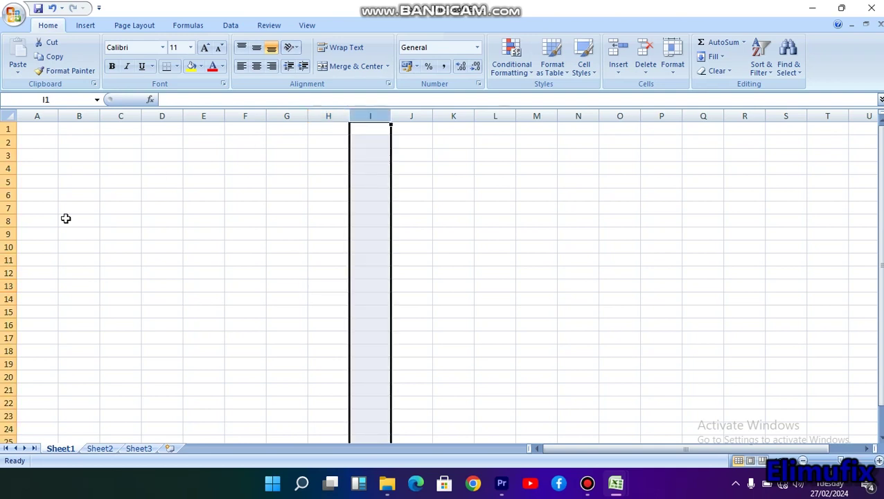
{"action": "left_click", "coordinate": [8, 208]}
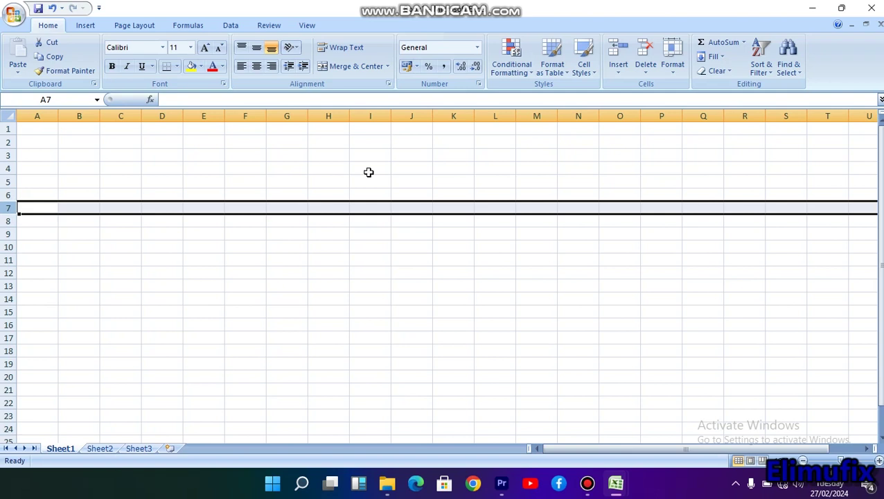
{"action": "left_click", "coordinate": [328, 116]}
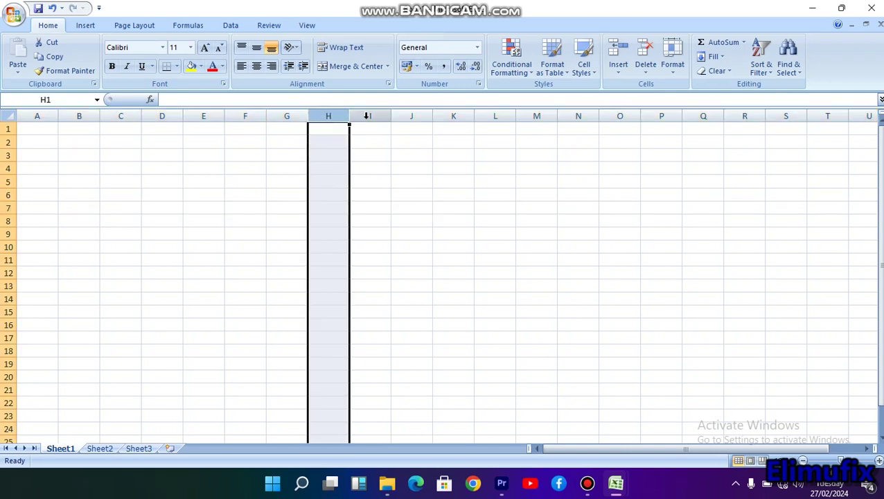
{"action": "left_click", "coordinate": [37, 116]}
{"action": "left_click", "coordinate": [79, 116]}
{"action": "left_click", "coordinate": [120, 116]}
{"action": "left_click", "coordinate": [161, 115]}
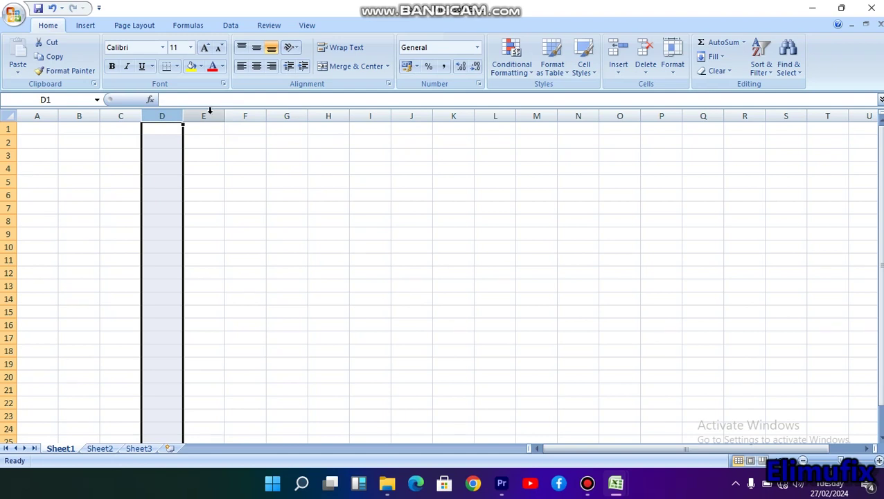
{"action": "left_click", "coordinate": [206, 116]}
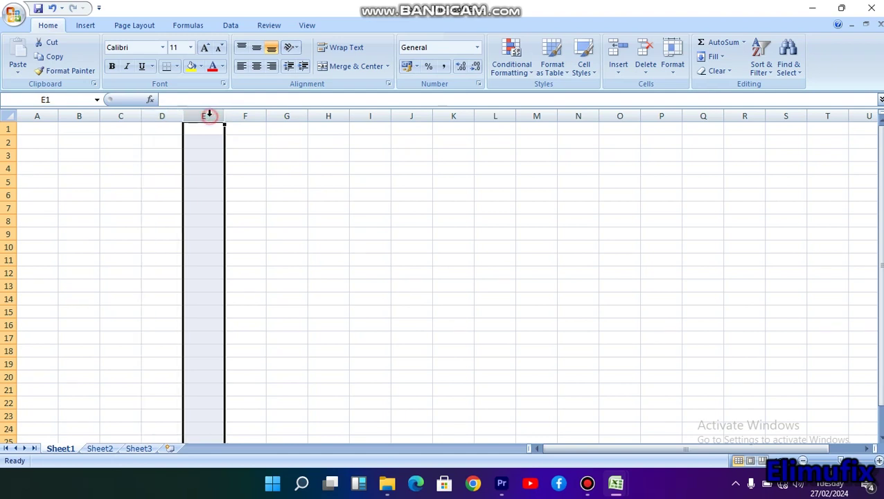
{"action": "left_click", "coordinate": [247, 116]}
{"action": "left_click", "coordinate": [287, 116]}
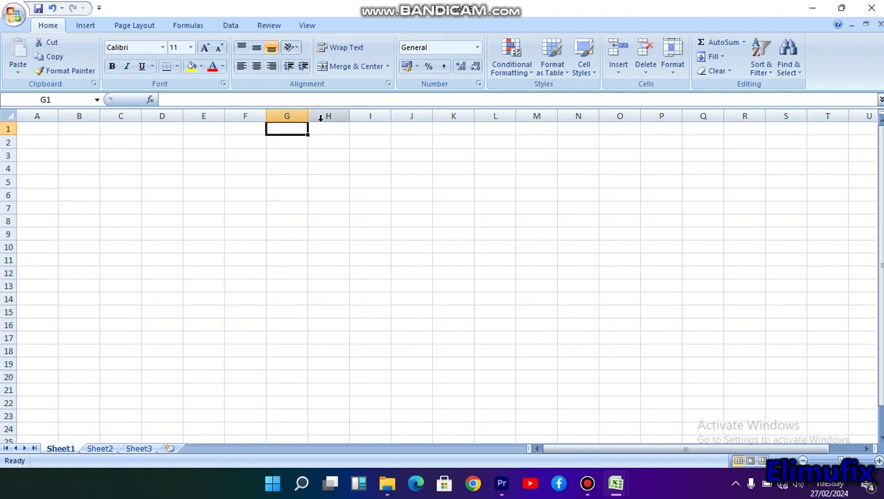
{"action": "left_click", "coordinate": [321, 116]}
{"action": "left_click", "coordinate": [365, 115]}
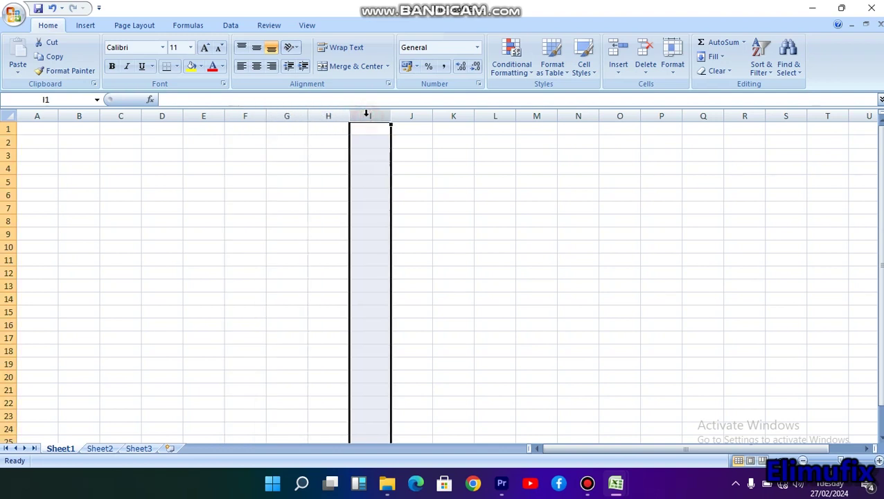
{"action": "left_click", "coordinate": [409, 115]}
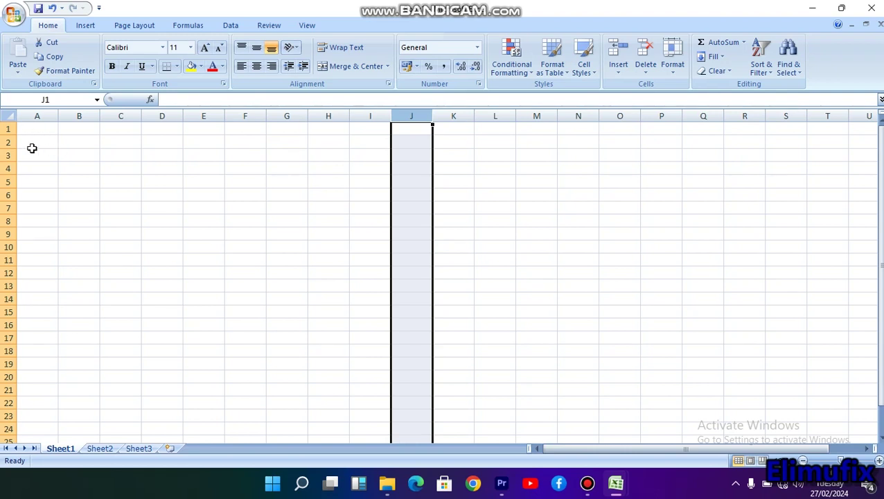
{"action": "left_click", "coordinate": [5, 181]}
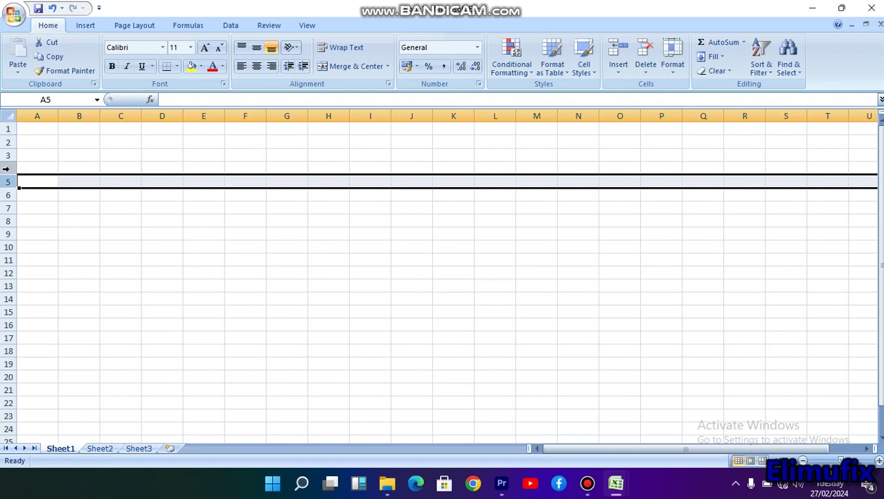
{"action": "left_click", "coordinate": [6, 169]}
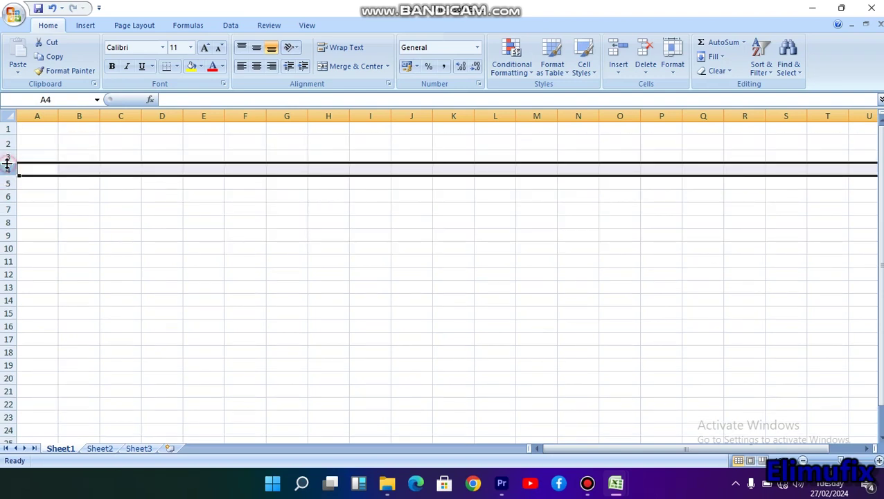
{"action": "left_click", "coordinate": [7, 208]}
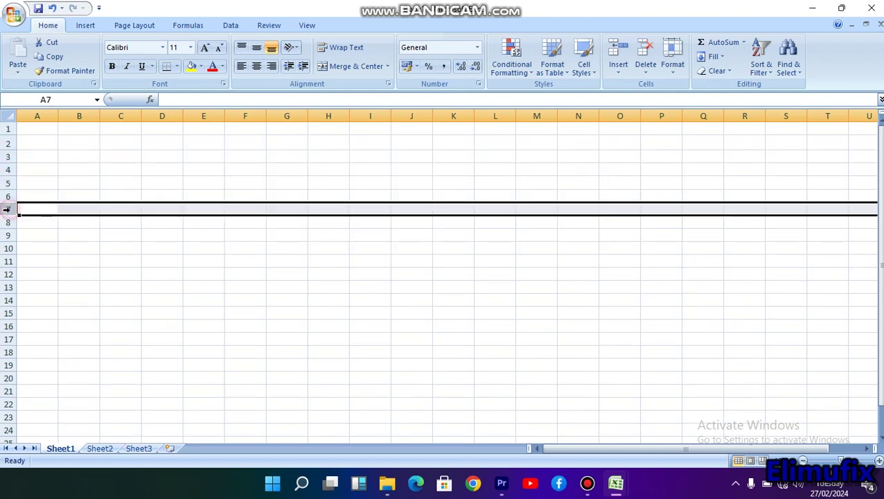
{"action": "left_click", "coordinate": [297, 402]}
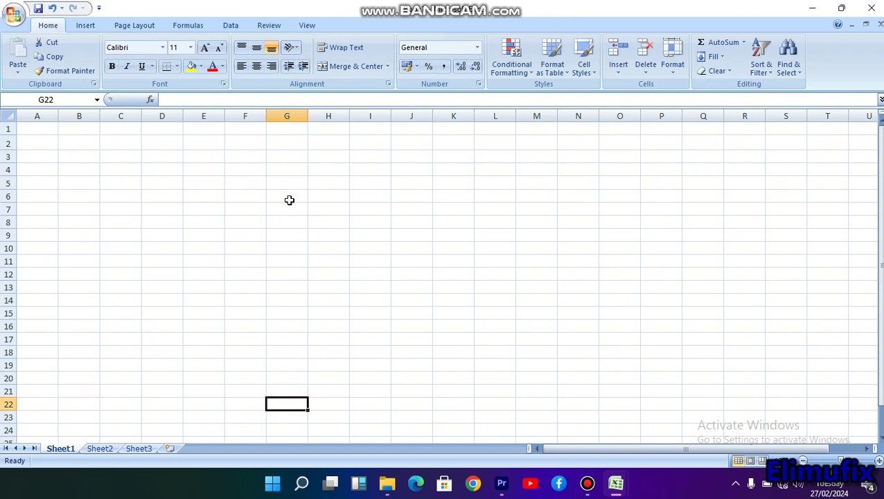
{"action": "left_click", "coordinate": [288, 197]}
{"action": "left_click", "coordinate": [328, 203]}
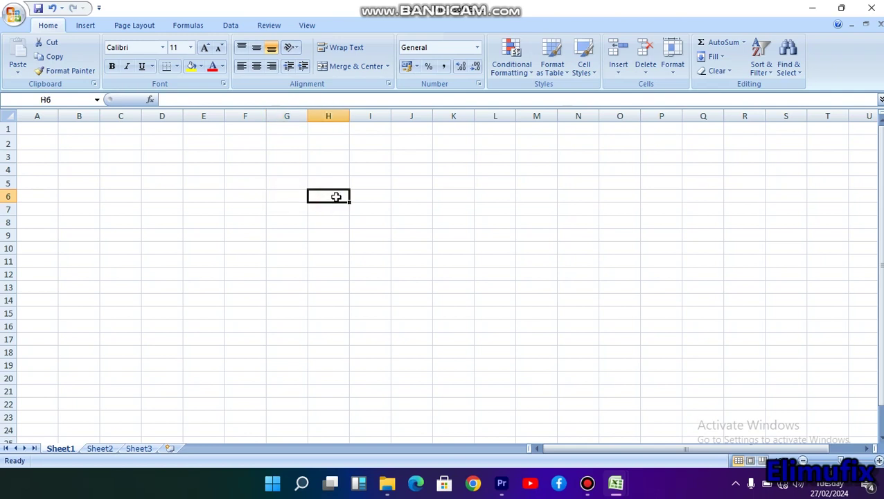
Enter 78, 79, 79 and 80 into cells I6 through I9.
{"action": "left_click", "coordinate": [373, 197]}
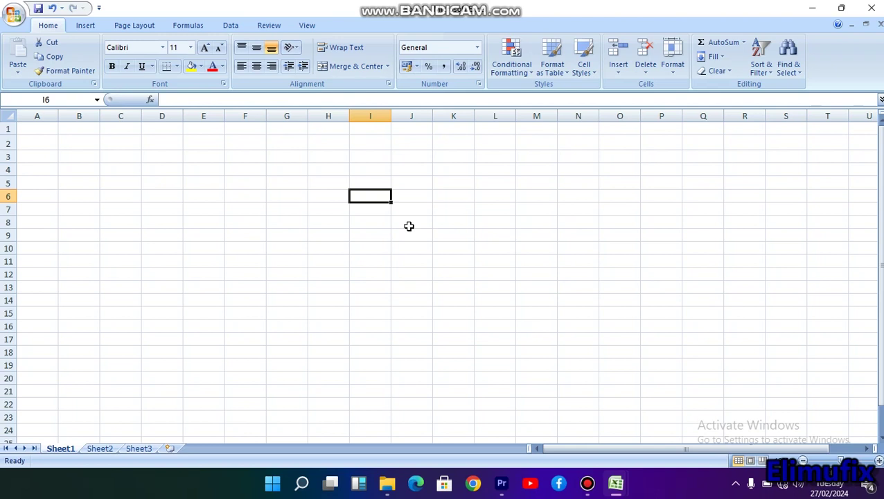
{"action": "type", "text": "78"}
{"action": "key", "text": "Return"}
{"action": "type", "text": "79"}
{"action": "key", "text": "Return"}
{"action": "type", "text": "79"}
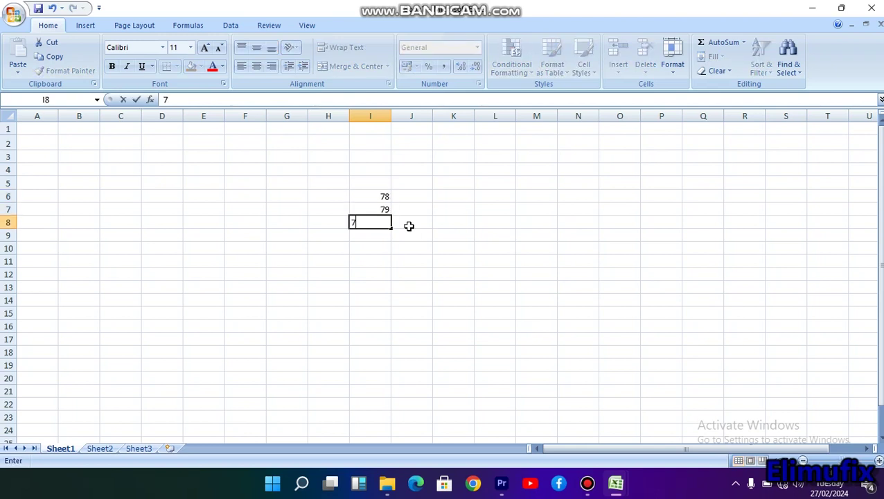
{"action": "key", "text": "Return"}
{"action": "type", "text": "80"}
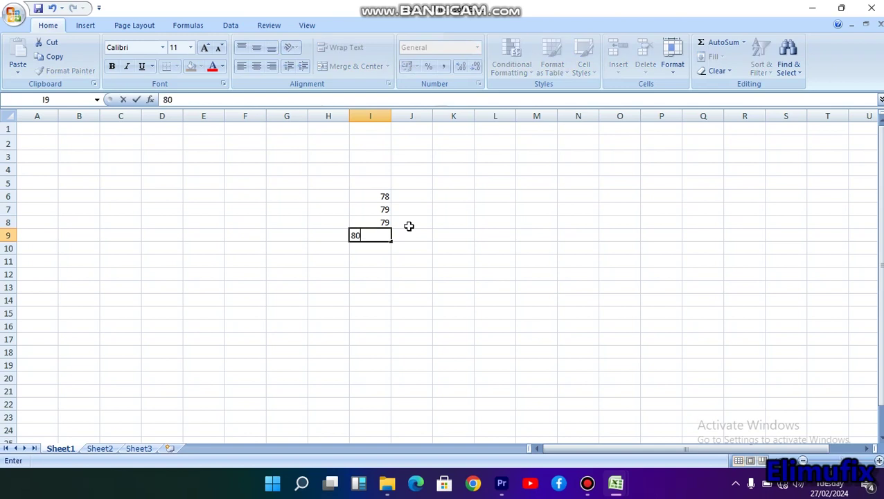
{"action": "key", "text": "Return"}
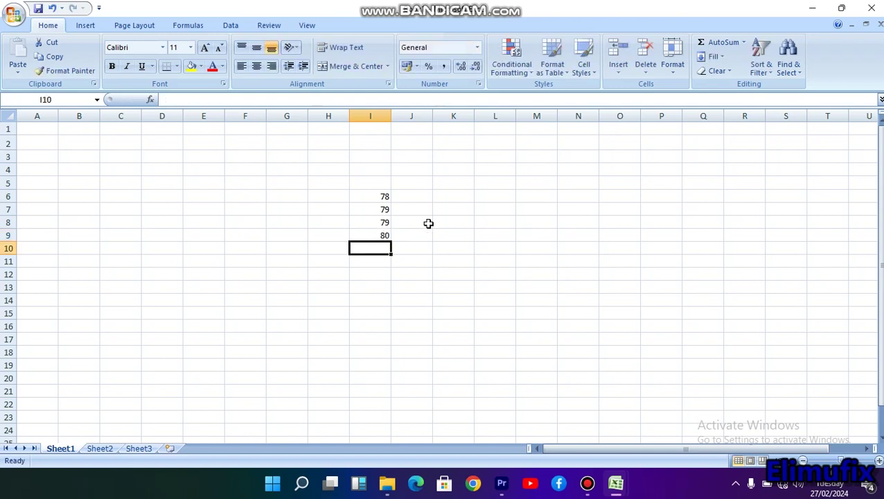
{"action": "left_click", "coordinate": [437, 222]}
{"action": "left_click", "coordinate": [450, 196]}
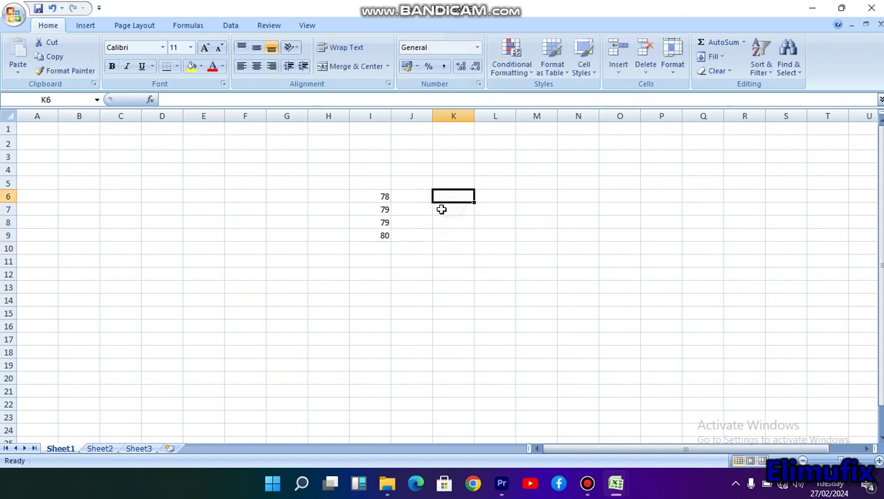
Undo the 80 entry in I9 and select cells I5 to I6.
{"action": "left_click", "coordinate": [405, 212]}
{"action": "key", "text": "ctrl+z"}
{"action": "key", "text": "ctrl+z"}
{"action": "key", "text": "ctrl+z"}
{"action": "key", "text": "ctrl+z"}
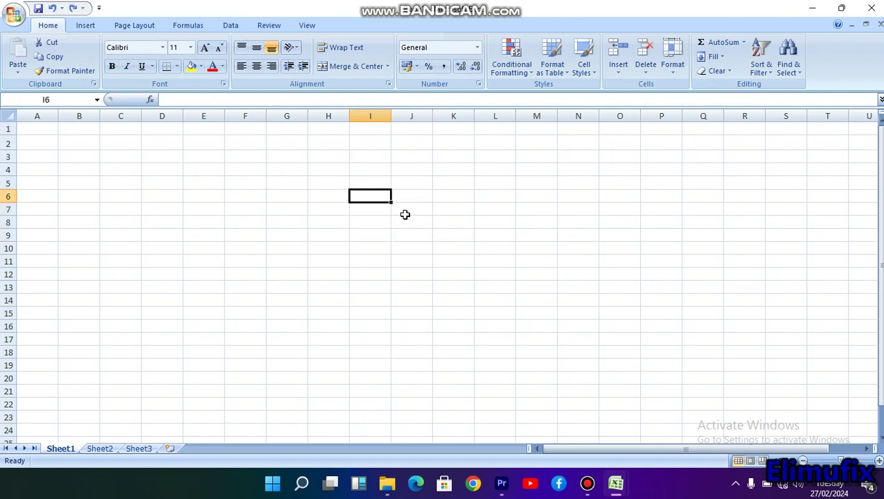
{"action": "left_click", "coordinate": [404, 212]}
{"action": "left_click_drag", "start_coordinate": [353, 179], "coordinate": [368, 196]}
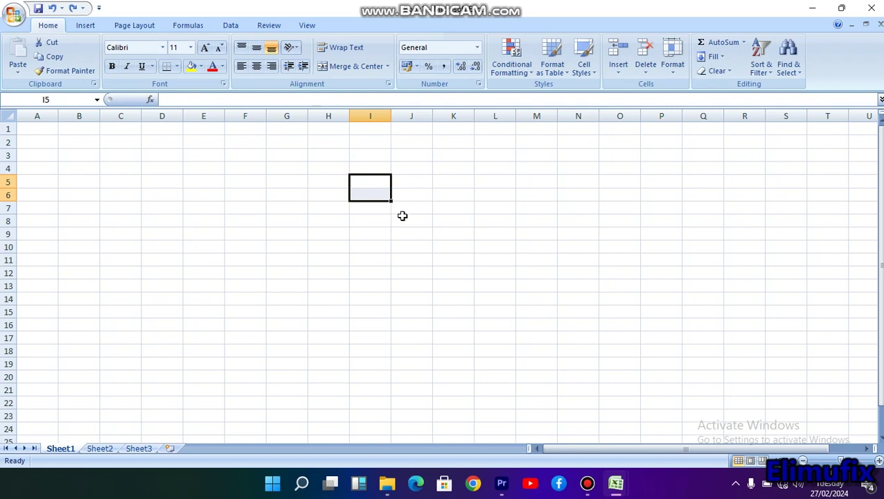
{"action": "left_click", "coordinate": [412, 196]}
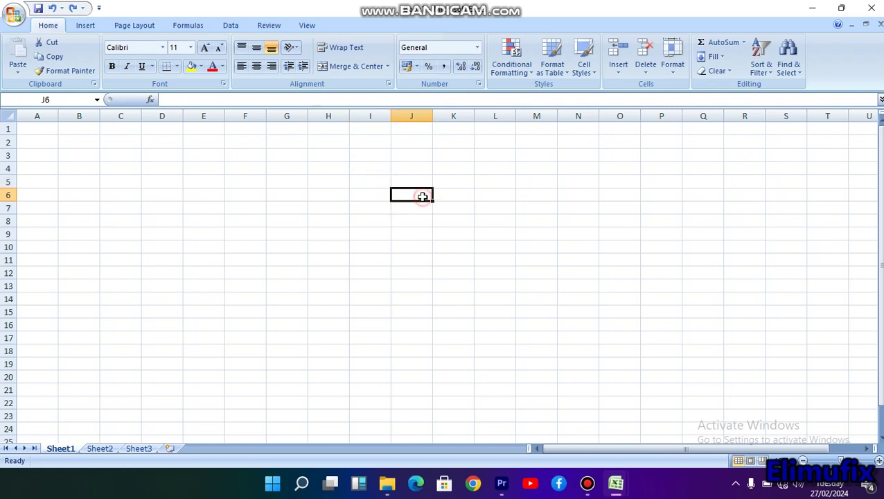
Practise drag-selecting ranges down column I, from I5 to around I20.
{"action": "left_click_drag", "start_coordinate": [359, 180], "coordinate": [364, 198]}
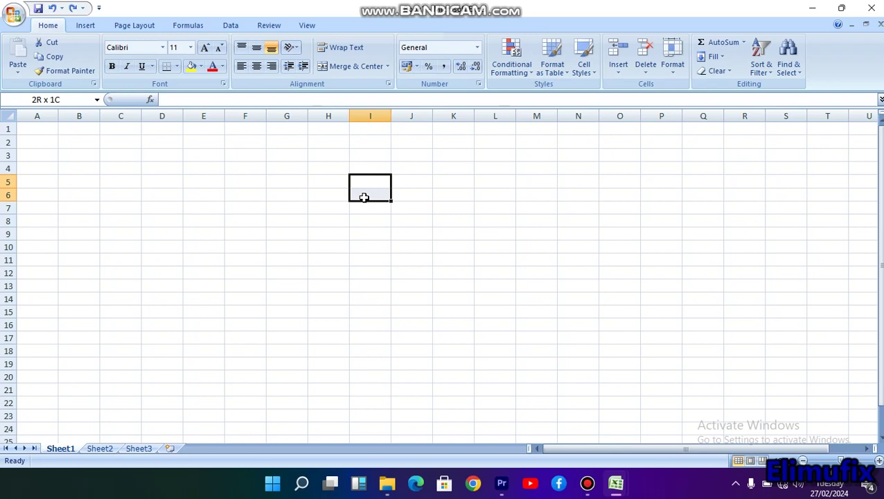
{"action": "left_click_drag", "start_coordinate": [364, 198], "coordinate": [377, 387]}
{"action": "left_click", "coordinate": [456, 248]}
{"action": "left_click_drag", "start_coordinate": [355, 184], "coordinate": [382, 399]}
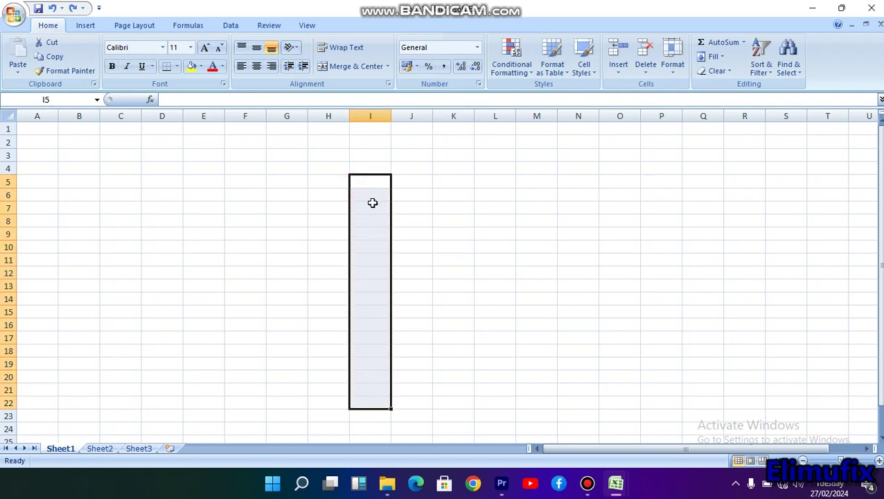
{"action": "left_click", "coordinate": [444, 208]}
{"action": "left_click_drag", "start_coordinate": [371, 182], "coordinate": [552, 381]}
{"action": "left_click", "coordinate": [464, 274]}
{"action": "left_click", "coordinate": [359, 204]}
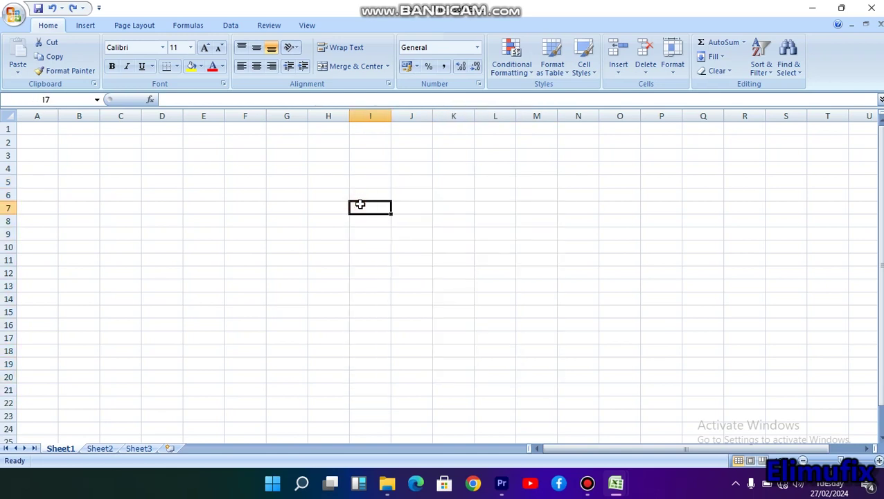
{"action": "left_click_drag", "start_coordinate": [375, 260], "coordinate": [389, 385]}
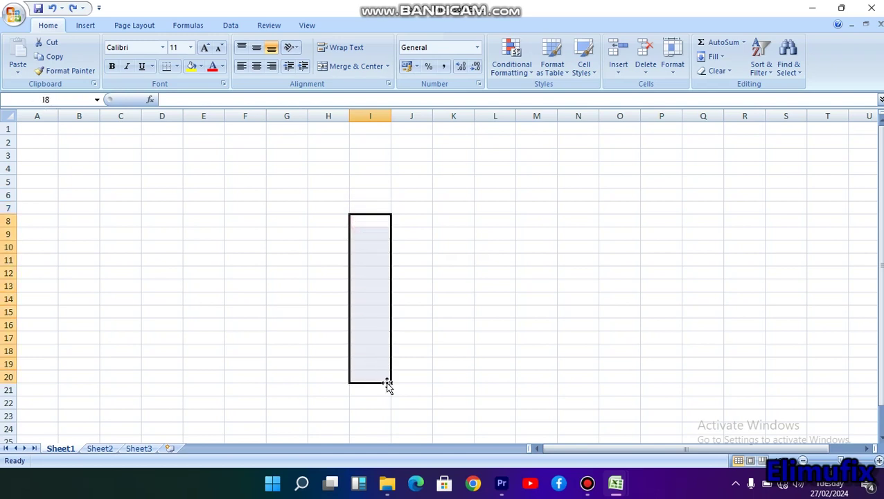
{"action": "left_click", "coordinate": [490, 334]}
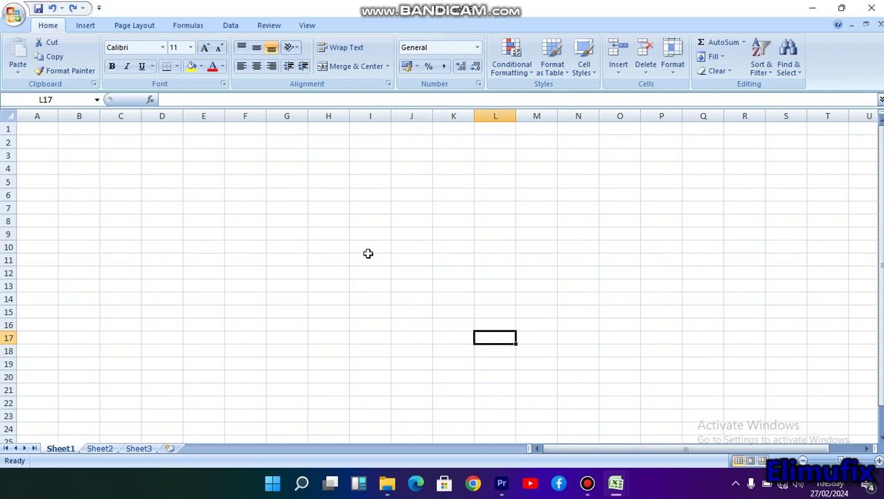
{"action": "left_click", "coordinate": [274, 221]}
{"action": "left_click", "coordinate": [410, 205]}
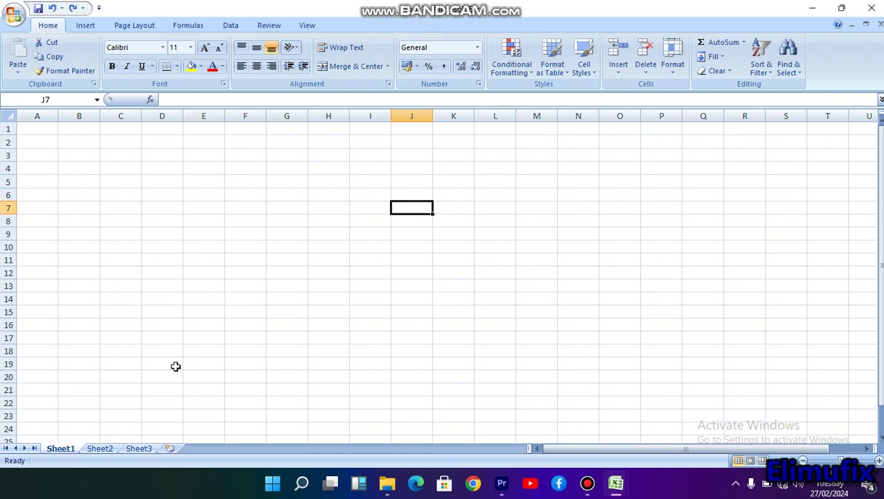
Cycle through the Sheet1, Sheet2 and Sheet3 tabs to inspect each worksheet.
{"action": "left_click", "coordinate": [99, 449]}
{"action": "left_click", "coordinate": [62, 450]}
{"action": "left_click", "coordinate": [101, 449]}
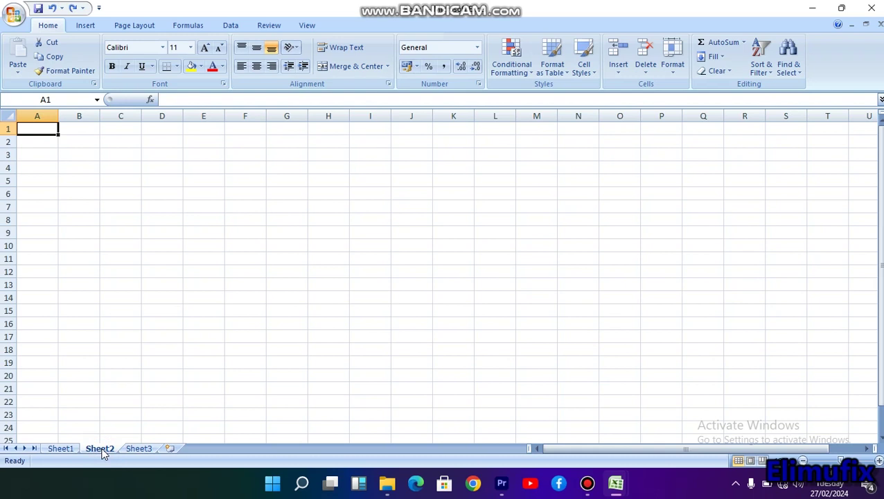
{"action": "left_click", "coordinate": [138, 450]}
{"action": "left_click", "coordinate": [102, 450]}
{"action": "left_click", "coordinate": [68, 450]}
{"action": "left_click", "coordinate": [100, 450]}
{"action": "left_click", "coordinate": [142, 450]}
Cycle through the sheets twice more, ending on the empty Sheet3.
{"action": "left_click", "coordinate": [61, 448]}
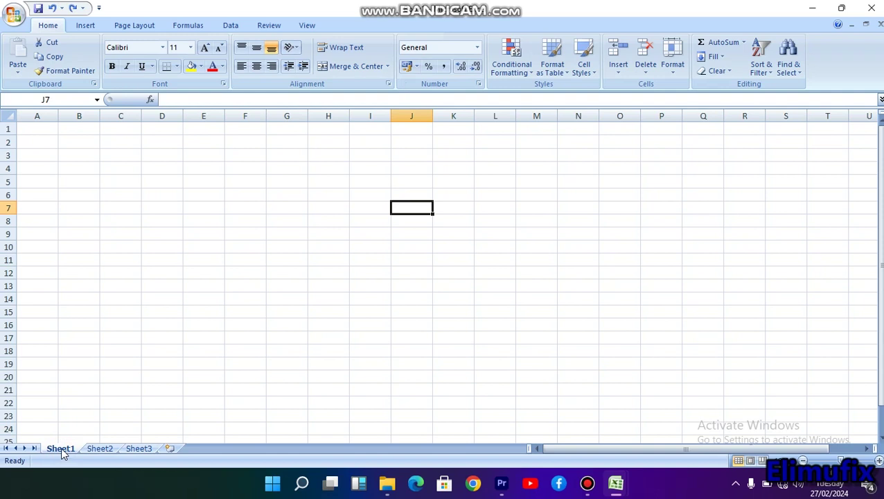
{"action": "left_click", "coordinate": [101, 449]}
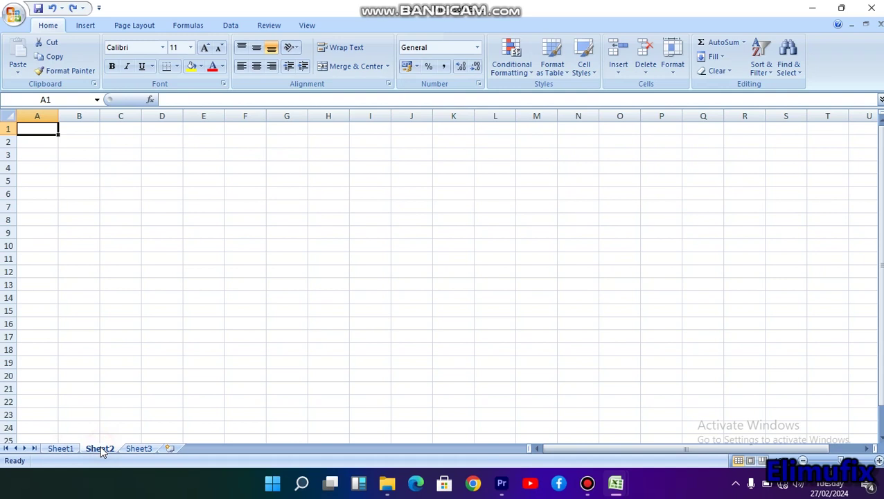
{"action": "left_click", "coordinate": [140, 449]}
{"action": "left_click", "coordinate": [67, 450]}
{"action": "left_click", "coordinate": [98, 449]}
{"action": "left_click", "coordinate": [142, 449]}
Insert a new worksheet and rename Sheet4 to MAUZO.
{"action": "left_click", "coordinate": [169, 450]}
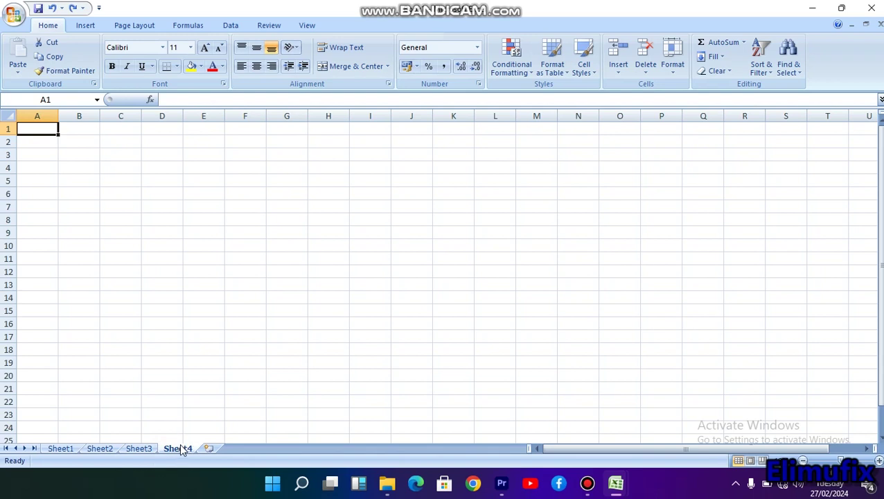
{"action": "right_click", "coordinate": [181, 450]}
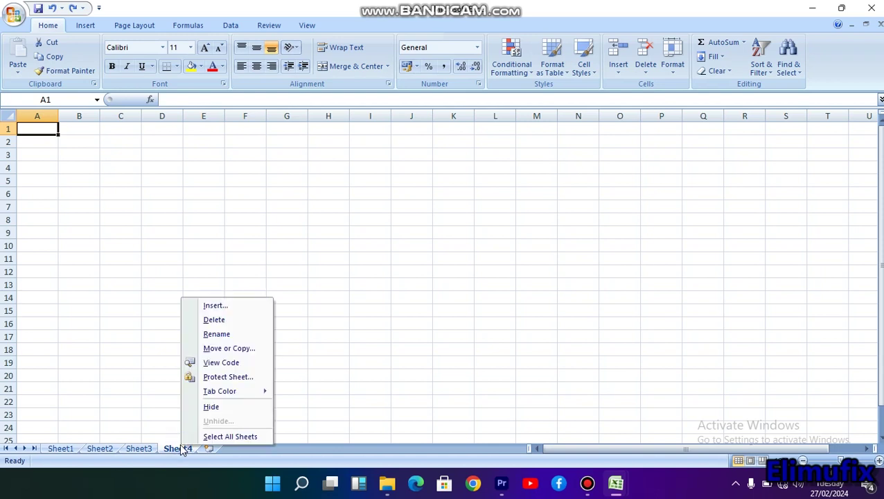
{"action": "left_click", "coordinate": [217, 335]}
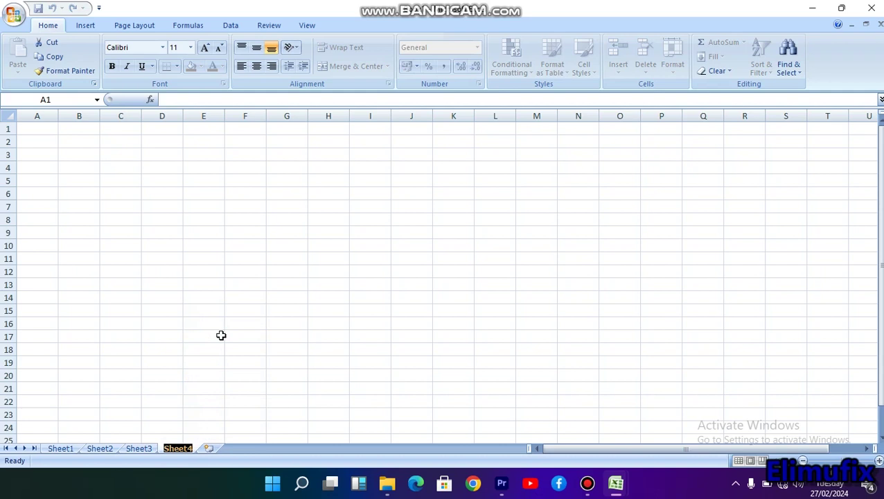
{"action": "type", "text": "MAUZO"}
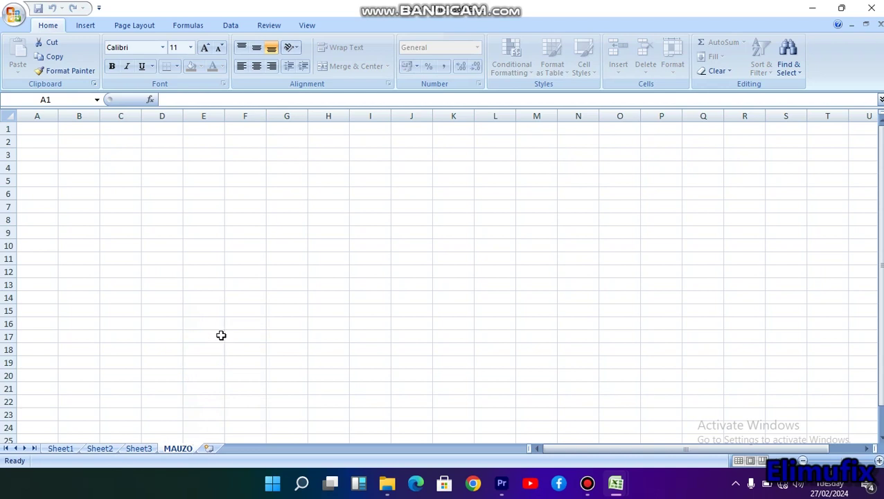
{"action": "key", "text": "Return"}
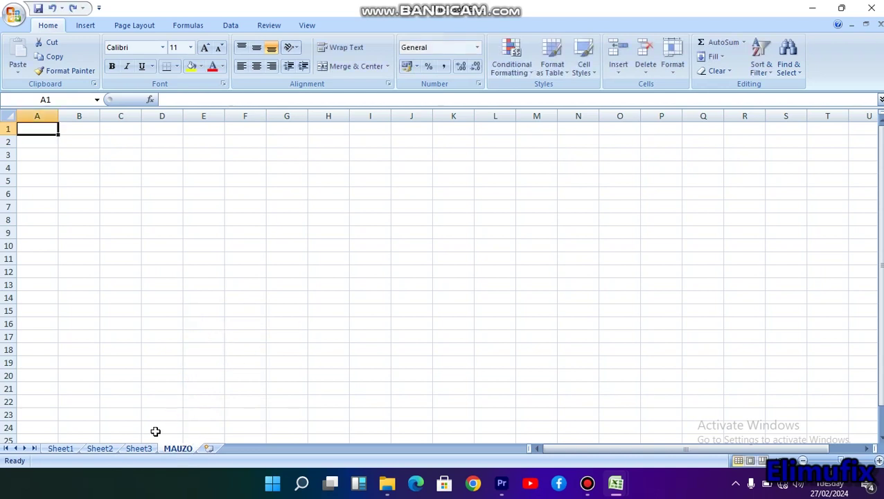
Delete Sheet3 and Sheet2 from the workbook.
{"action": "right_click", "coordinate": [140, 447]}
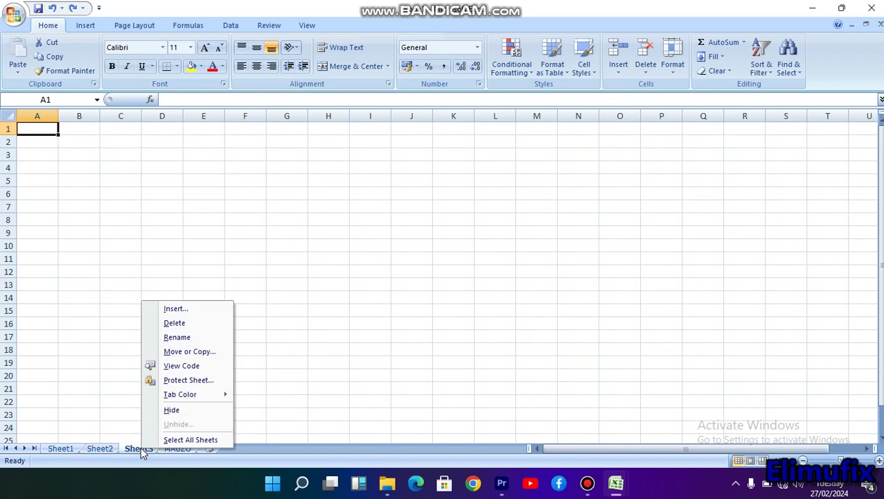
{"action": "left_click", "coordinate": [175, 323]}
{"action": "left_click", "coordinate": [112, 449]}
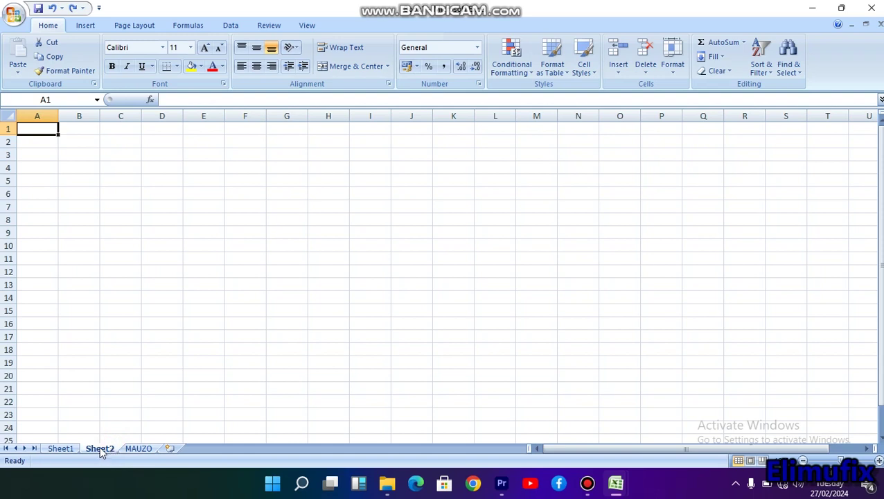
{"action": "right_click", "coordinate": [101, 450]}
{"action": "key", "text": "Escape"}
{"action": "right_click", "coordinate": [101, 450]}
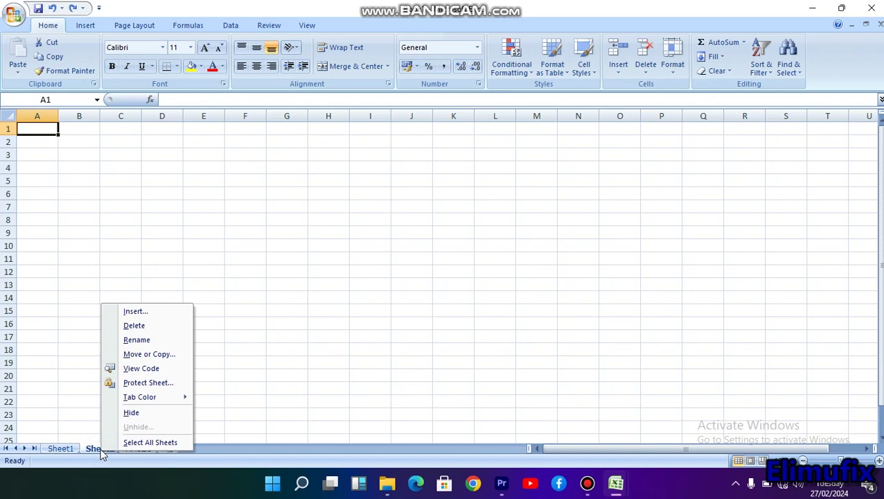
{"action": "left_click", "coordinate": [136, 339]}
{"action": "type", "text": "MAUZO"}
{"action": "key", "text": "Return"}
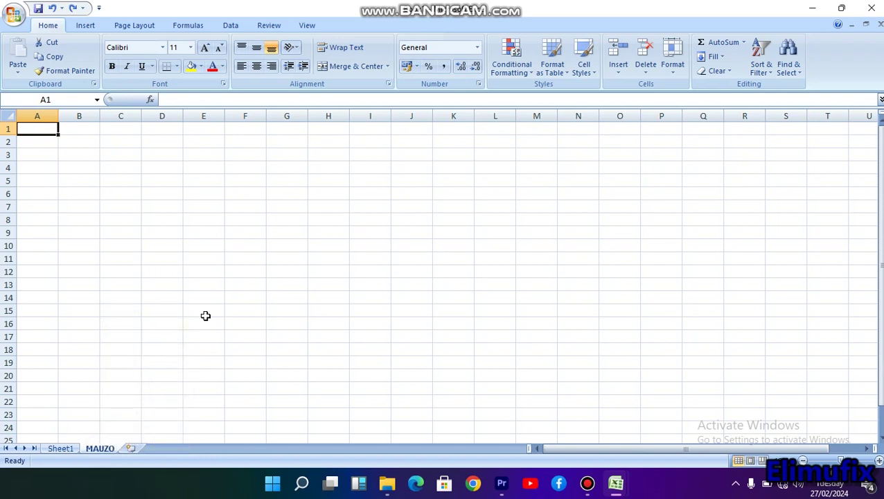
Delete Sheet1, confirming the permanent deletion, so only MAUZO remains.
{"action": "left_click", "coordinate": [63, 449]}
{"action": "right_click", "coordinate": [66, 452]}
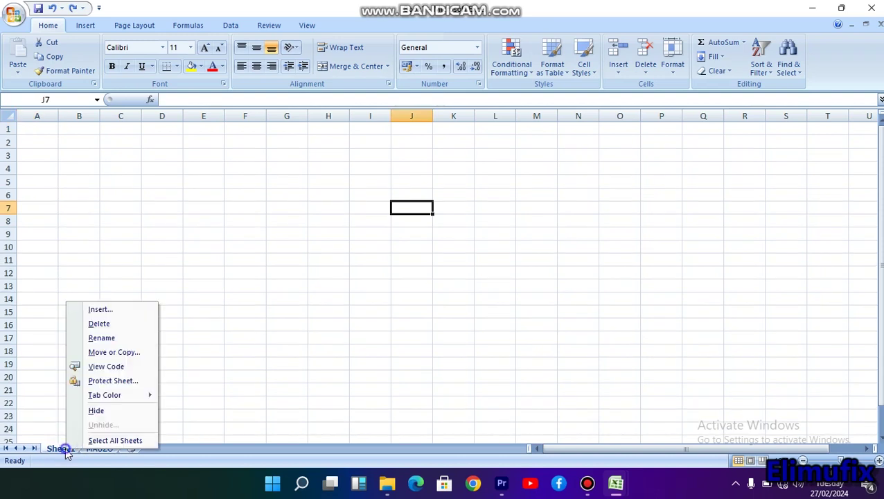
{"action": "left_click", "coordinate": [108, 325]}
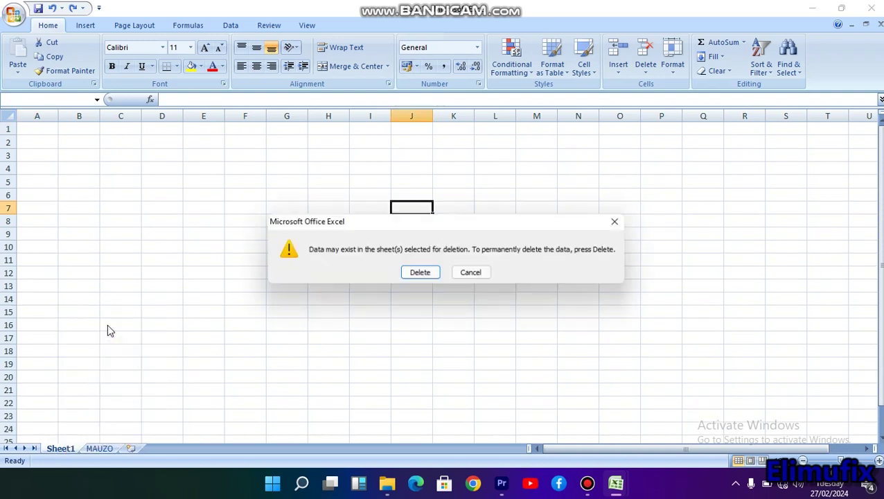
{"action": "left_click", "coordinate": [420, 275]}
{"action": "left_click", "coordinate": [195, 320]}
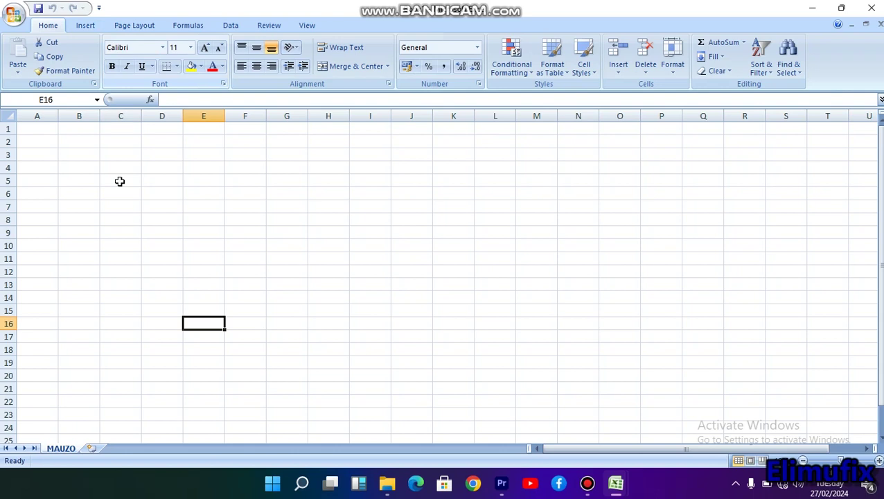
{"action": "left_click", "coordinate": [52, 126]}
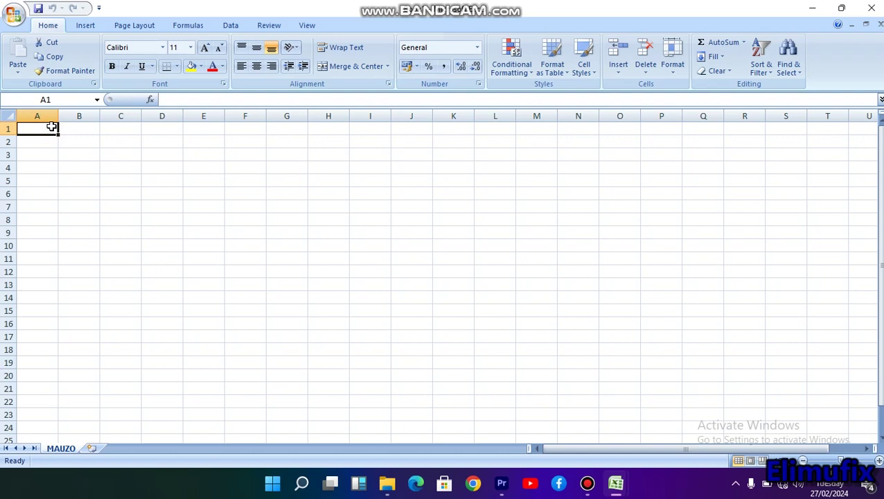
Enter the title 'MAUZO YA MWEZI WA NNE' in cell A1.
{"action": "type", "text": "MAUZO YA MWE"}
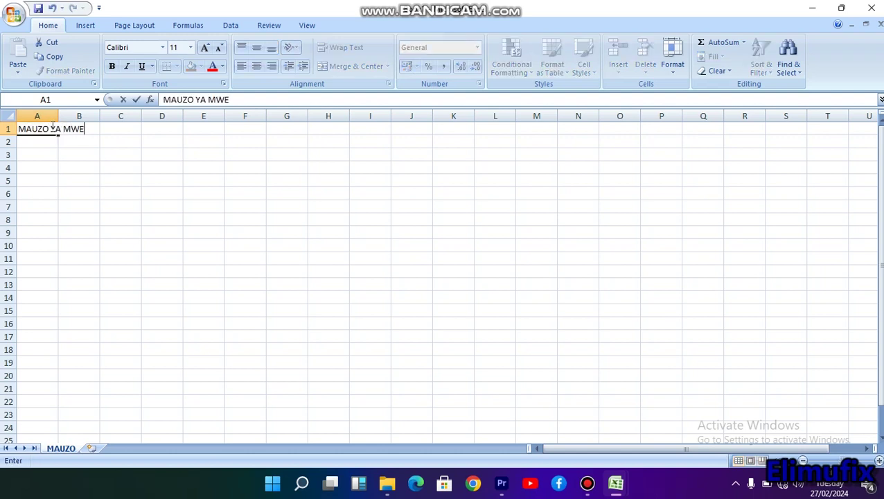
{"action": "type", "text": "ZI WA NNE"}
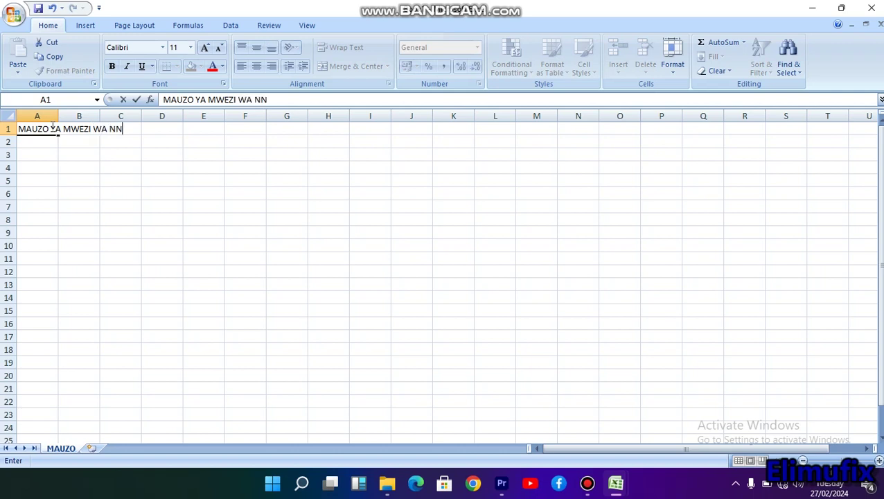
{"action": "left_click", "coordinate": [138, 155]}
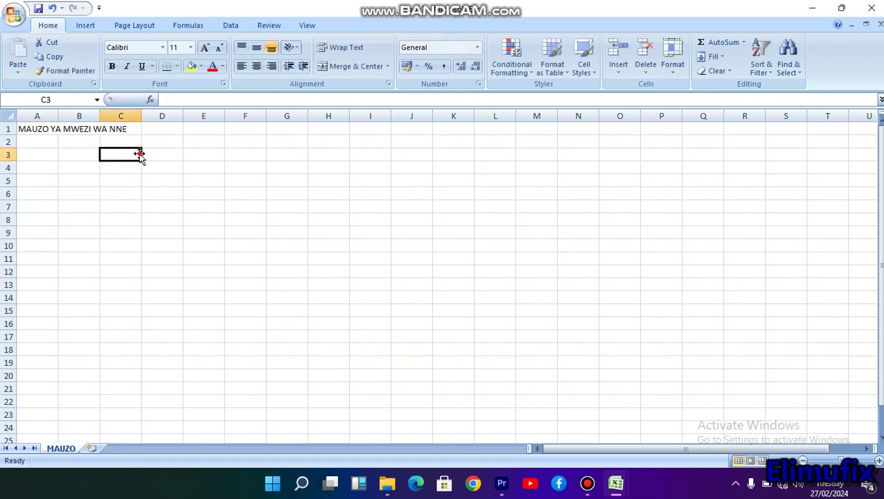
{"action": "left_click", "coordinate": [84, 132]}
{"action": "left_click", "coordinate": [69, 165]}
{"action": "left_click", "coordinate": [38, 129]}
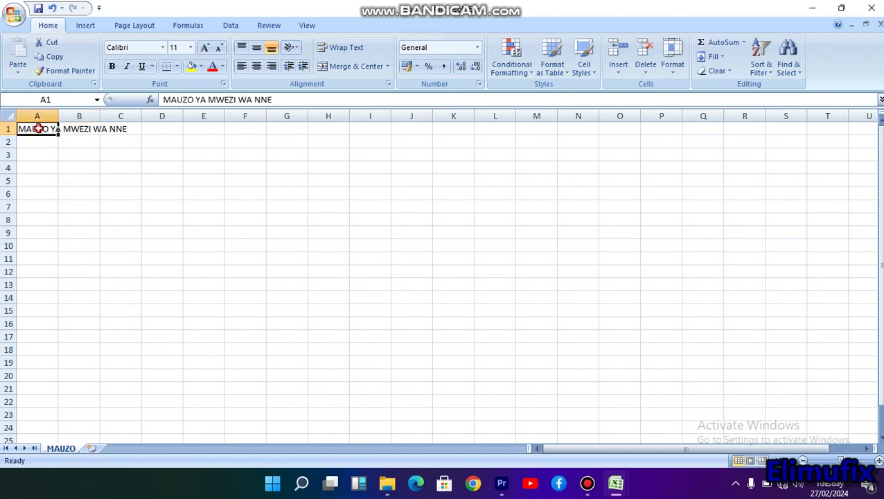
{"action": "left_click", "coordinate": [42, 152]}
Undo an accidental fill of the title into B1 and C1, keeping it in A1.
{"action": "left_click", "coordinate": [41, 129]}
{"action": "left_click_drag", "start_coordinate": [59, 132], "coordinate": [139, 132]}
{"action": "key", "text": "ctrl+z"}
{"action": "left_click", "coordinate": [153, 183]}
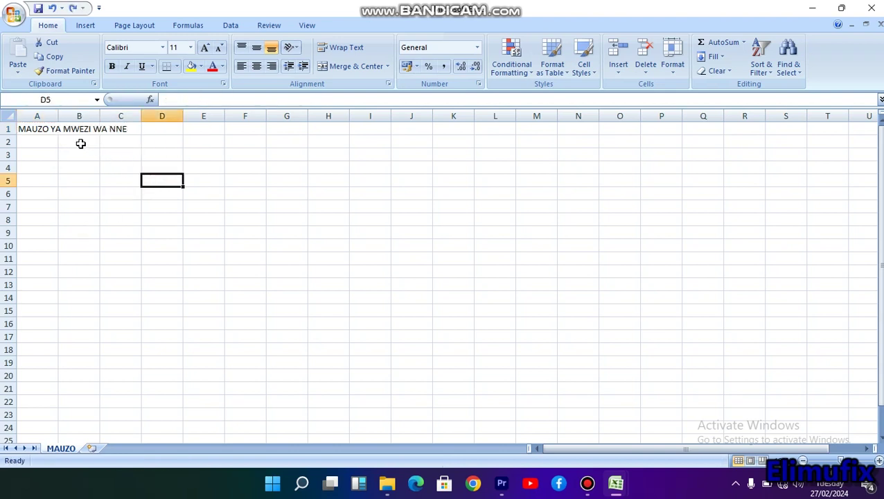
{"action": "left_click", "coordinate": [41, 129]}
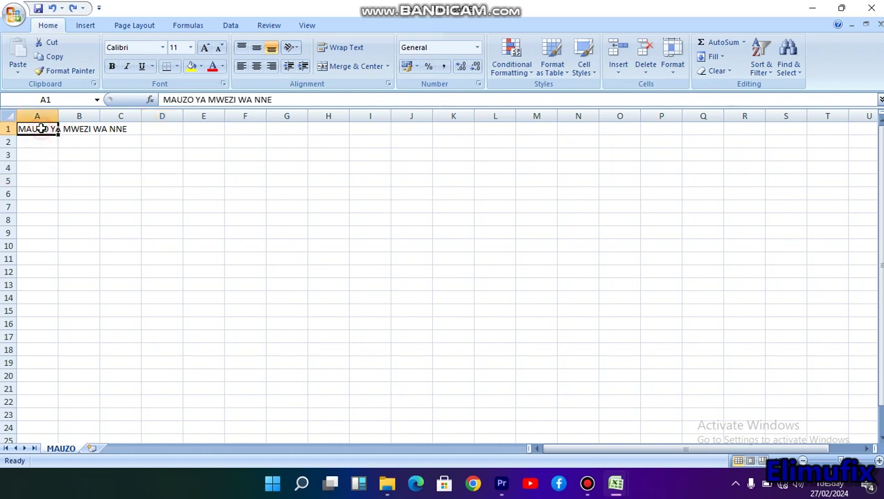
{"action": "left_click", "coordinate": [104, 130]}
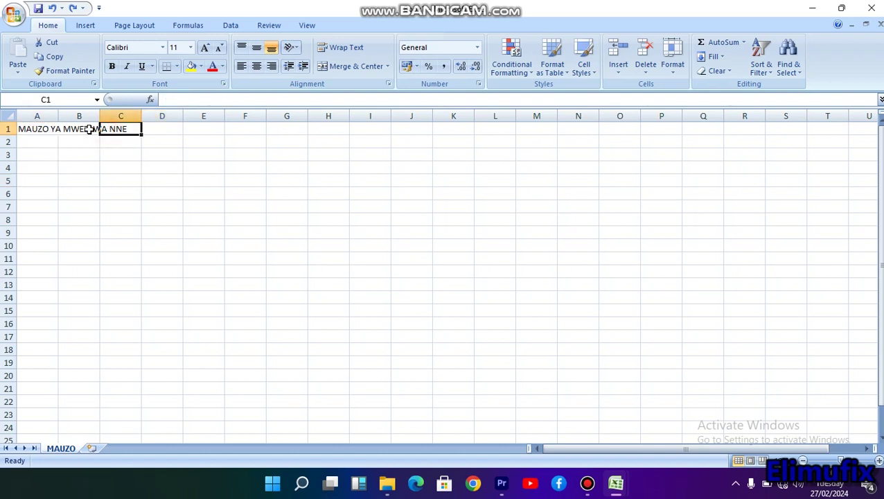
{"action": "left_click", "coordinate": [77, 130]}
{"action": "left_click", "coordinate": [46, 153]}
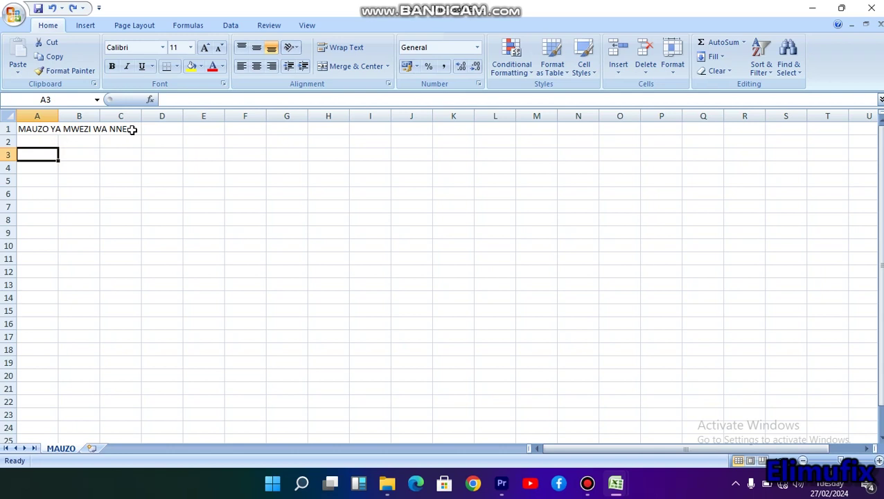
{"action": "left_click", "coordinate": [46, 128]}
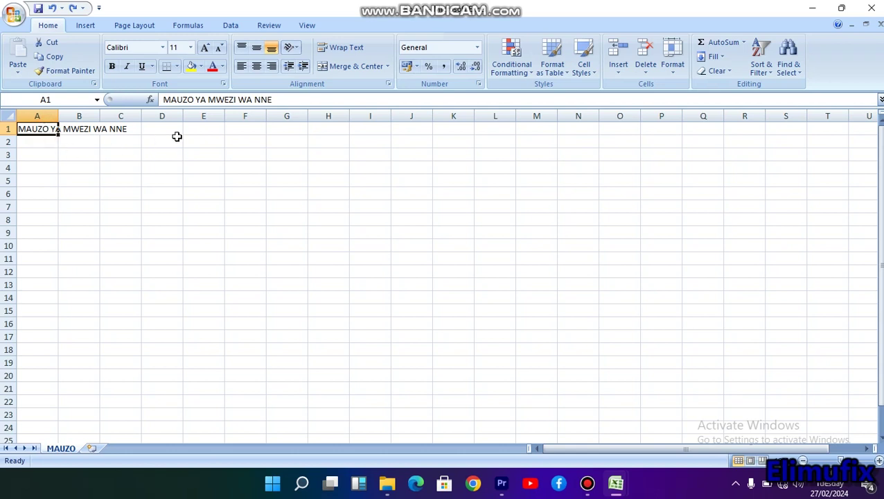
{"action": "left_click", "coordinate": [37, 175]}
{"action": "left_click", "coordinate": [42, 129]}
{"action": "left_click", "coordinate": [347, 48]}
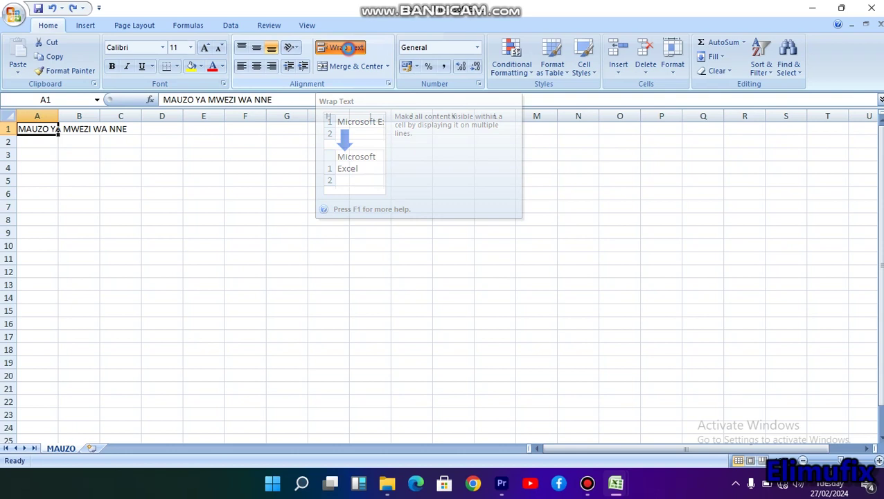
{"action": "left_click", "coordinate": [69, 180]}
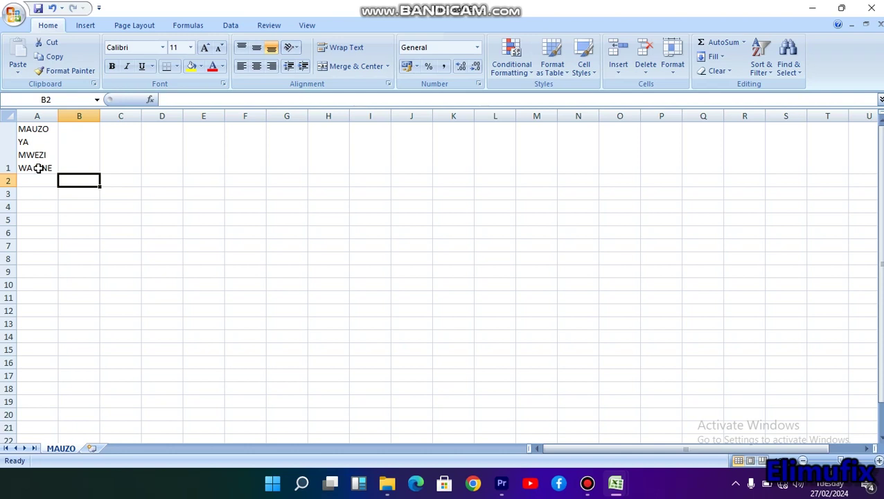
{"action": "key", "text": "ctrl+z"}
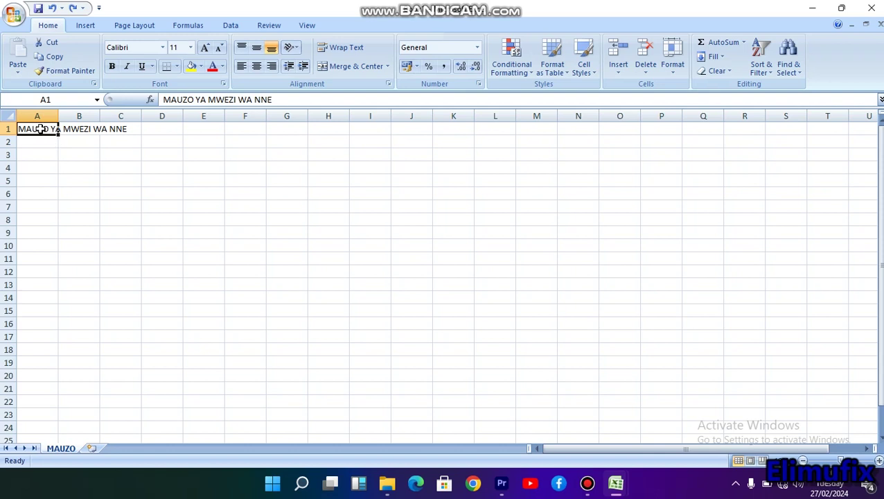
{"action": "left_click", "coordinate": [39, 154]}
Apply Merge & Center to A1:C1 so the title spans three columns.
{"action": "left_click", "coordinate": [23, 128]}
{"action": "left_click_drag", "start_coordinate": [23, 129], "coordinate": [119, 125]}
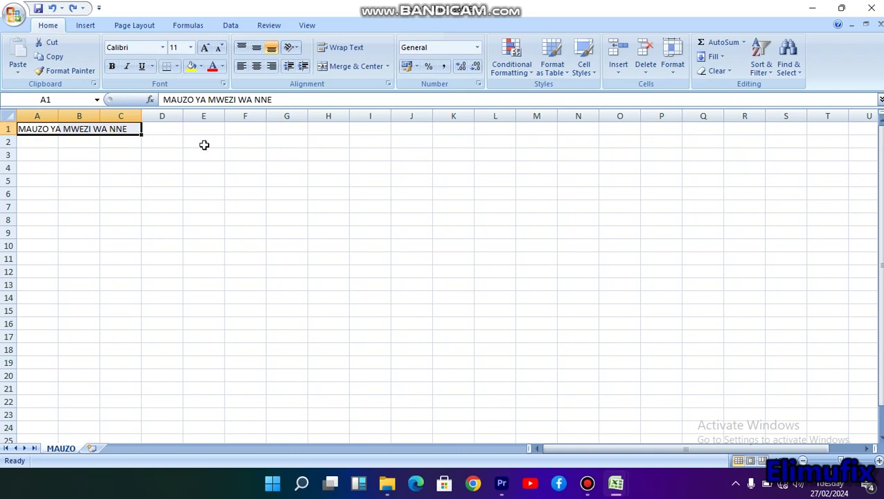
{"action": "left_click", "coordinate": [347, 68]}
{"action": "left_click", "coordinate": [176, 183]}
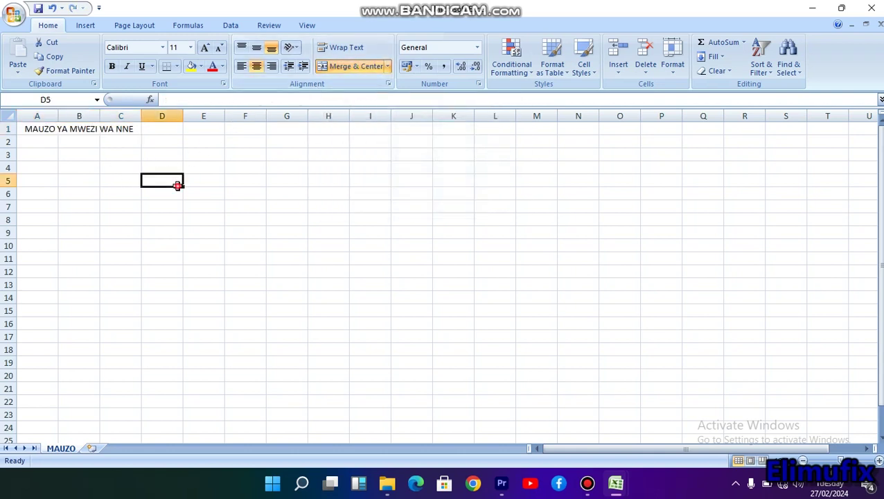
{"action": "left_click", "coordinate": [110, 140]}
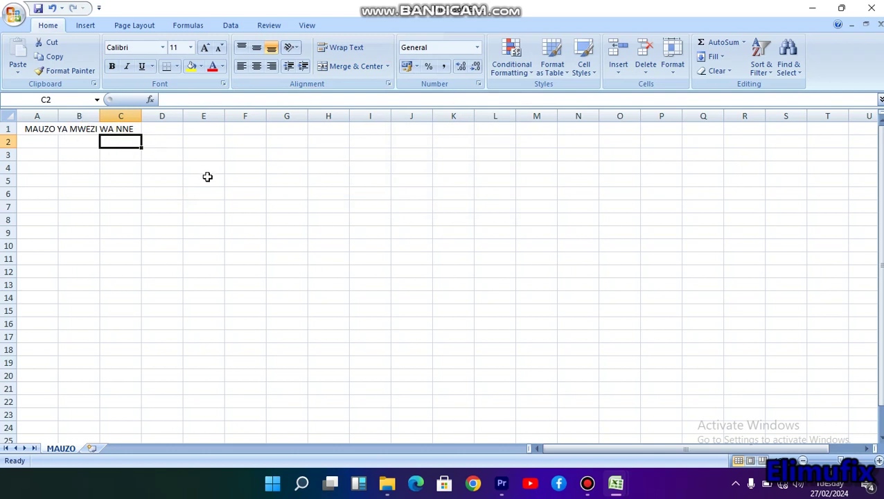
Undo the Merge & Center so the title sits in A1 alone.
{"action": "key", "text": "ctrl+z"}
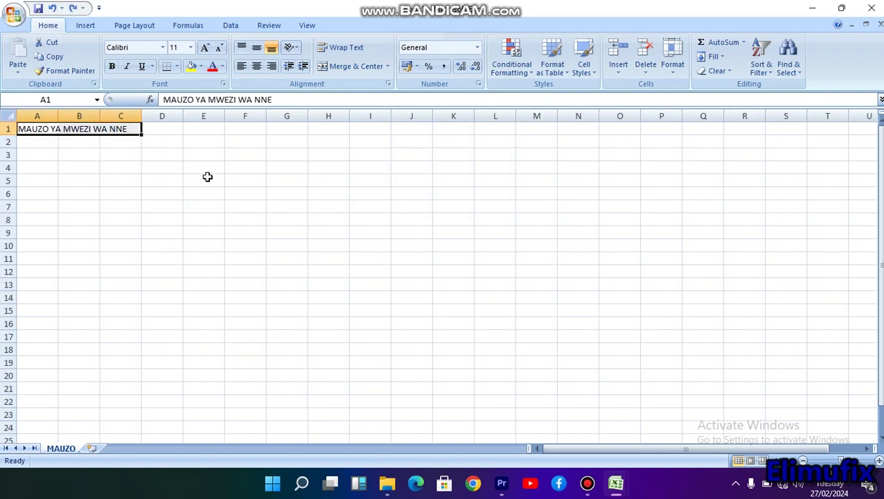
{"action": "left_click", "coordinate": [193, 204]}
{"action": "left_click", "coordinate": [87, 172]}
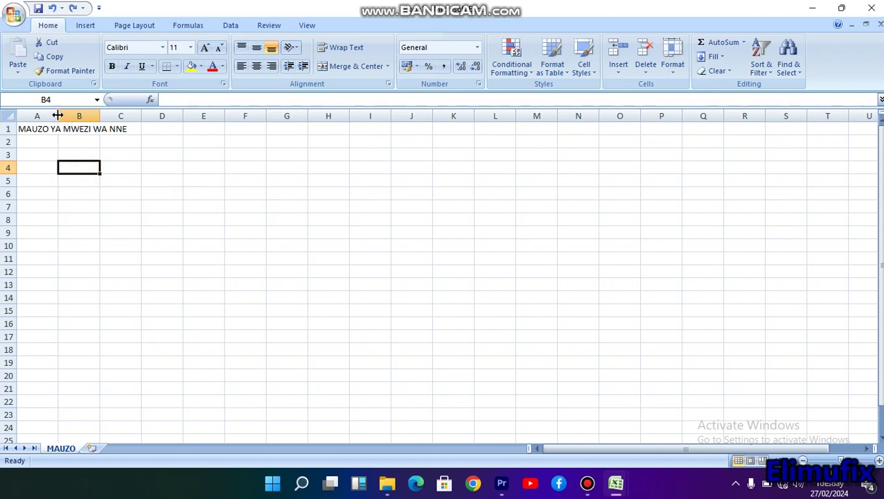
{"action": "left_click", "coordinate": [40, 157]}
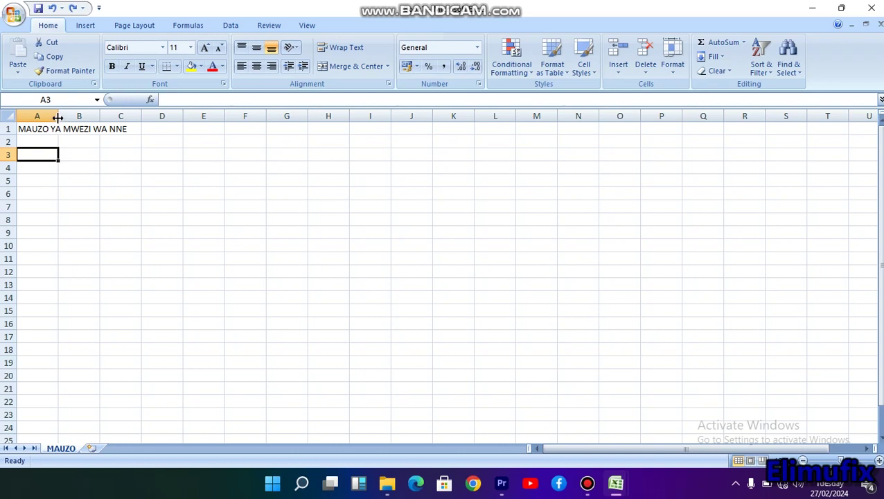
Widen column A to fit the title and select cells down column A.
{"action": "left_click_drag", "start_coordinate": [58, 115], "coordinate": [156, 121]}
{"action": "left_click", "coordinate": [114, 206]}
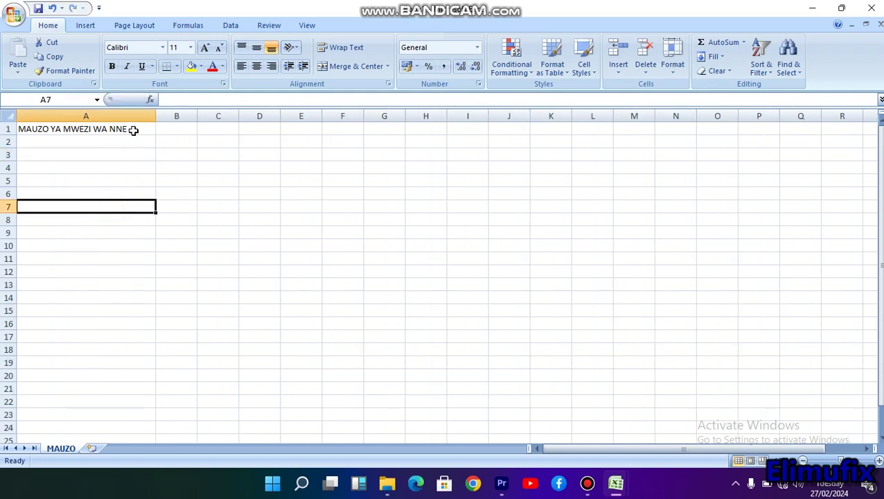
{"action": "left_click", "coordinate": [131, 129]}
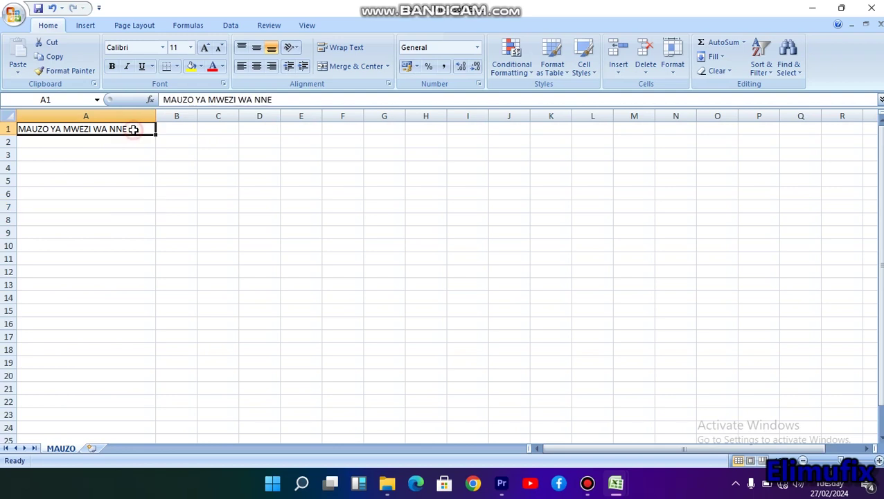
{"action": "left_click", "coordinate": [93, 156]}
{"action": "left_click_drag", "start_coordinate": [89, 177], "coordinate": [97, 138]}
{"action": "left_click", "coordinate": [97, 140]}
{"action": "left_click", "coordinate": [95, 179]}
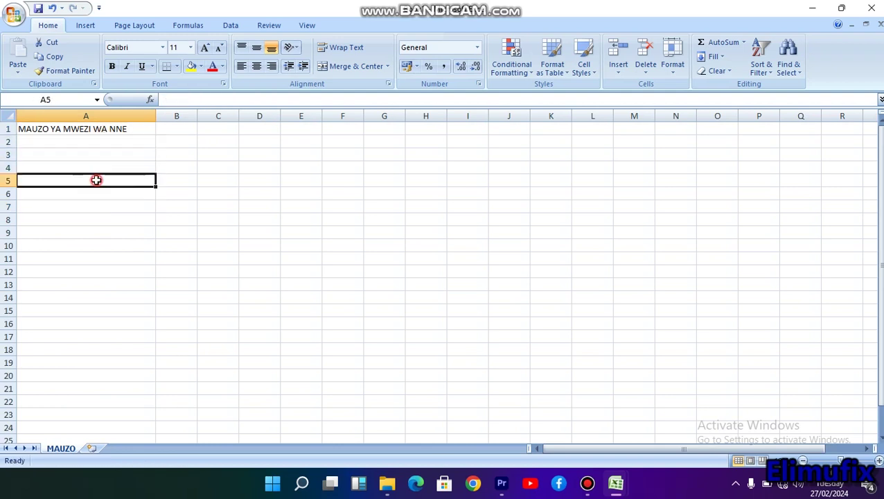
{"action": "left_click", "coordinate": [118, 220]}
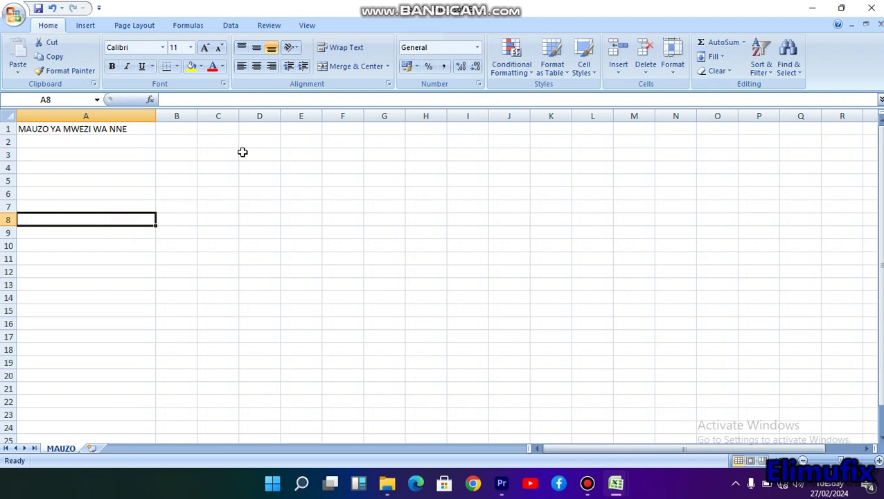
Undo the column A widening, restoring its default width.
{"action": "key", "text": "ctrl+z"}
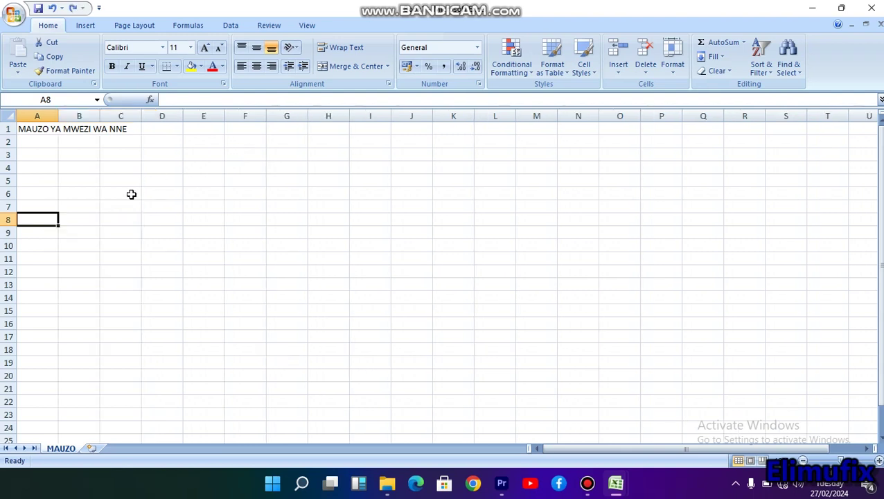
{"action": "left_click", "coordinate": [52, 143]}
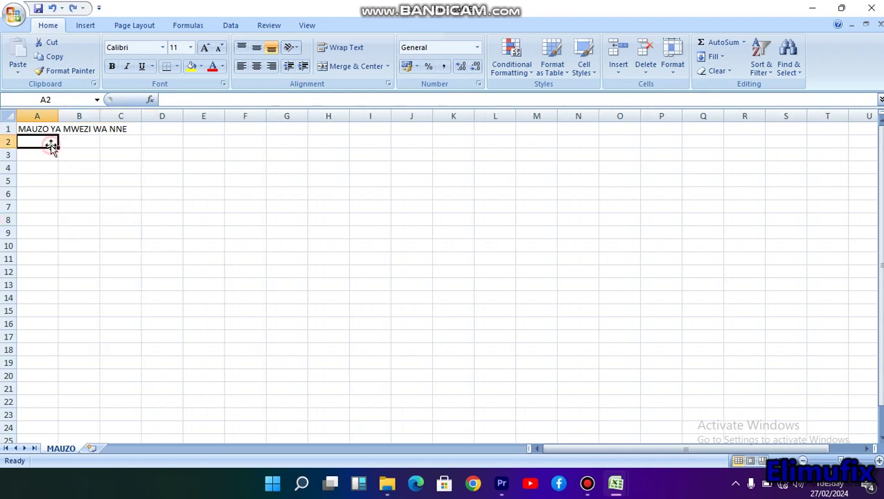
{"action": "left_click", "coordinate": [45, 154]}
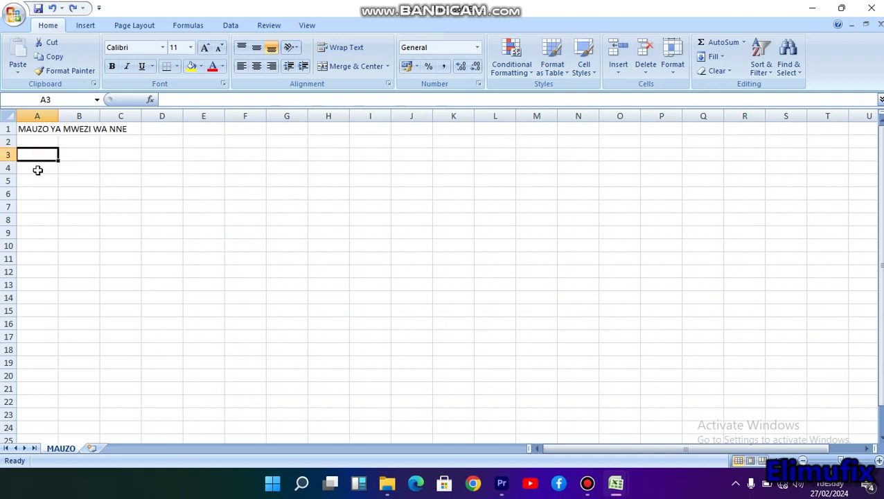
{"action": "left_click_drag", "start_coordinate": [37, 170], "coordinate": [37, 202]}
{"action": "left_click", "coordinate": [36, 202]}
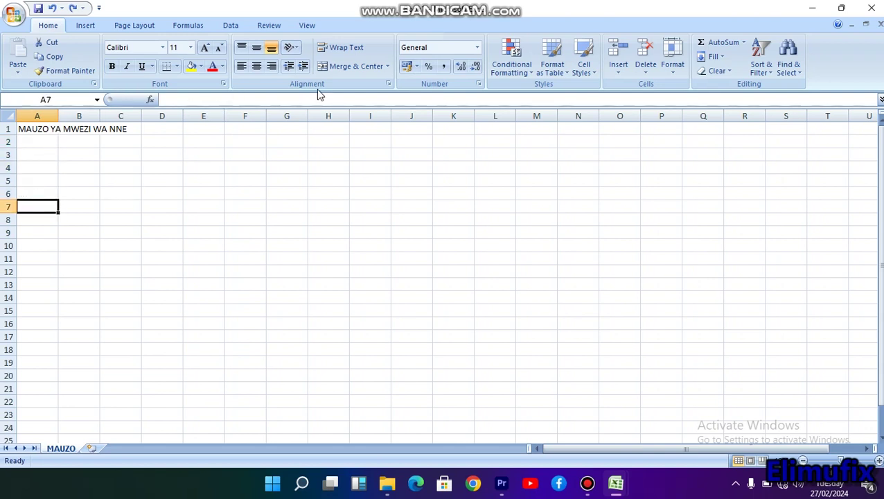
{"action": "left_click", "coordinate": [673, 70]}
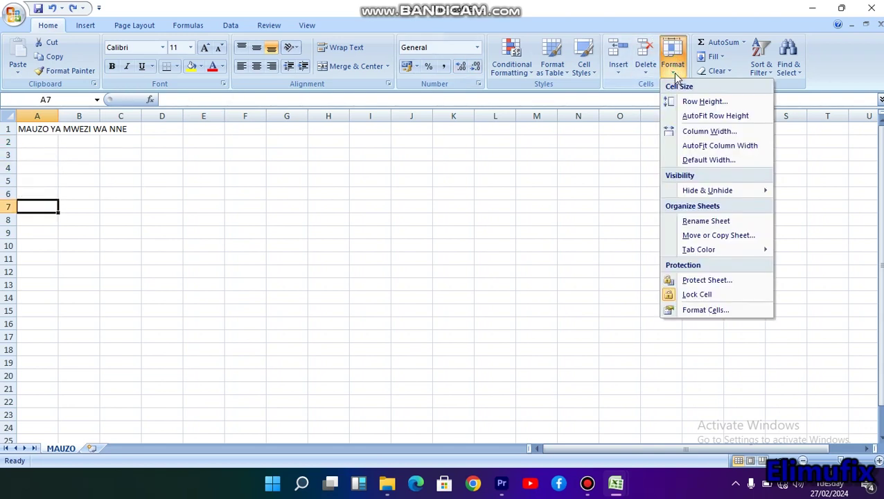
Set the width of column A to 20.
{"action": "left_click", "coordinate": [702, 133]}
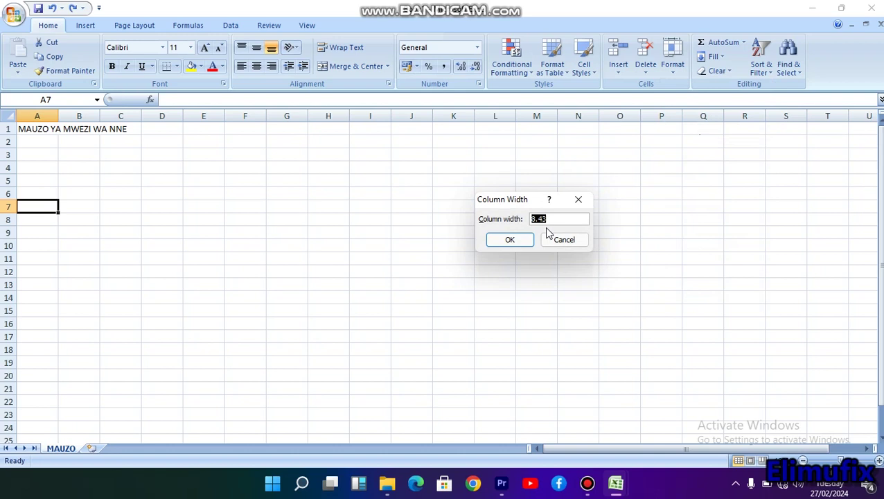
{"action": "left_click", "coordinate": [552, 220]}
{"action": "left_click_drag", "start_coordinate": [552, 220], "coordinate": [531, 222]}
{"action": "type", "text": "20"}
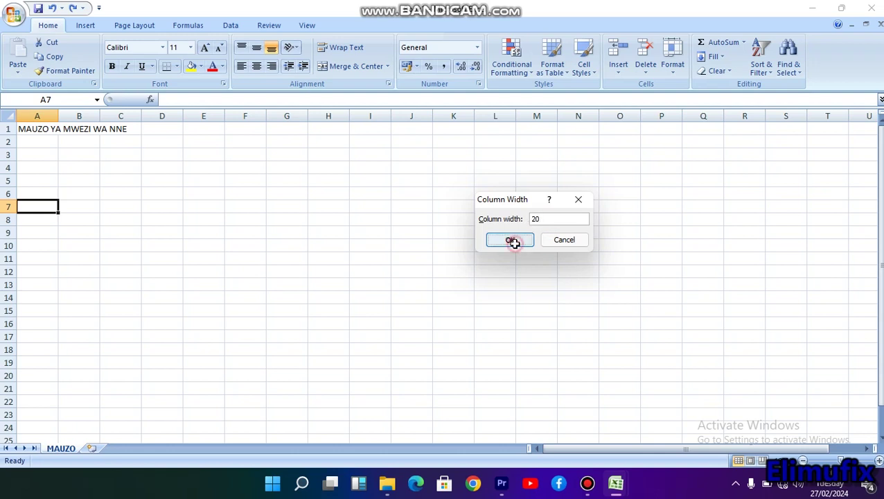
{"action": "left_click", "coordinate": [510, 240]}
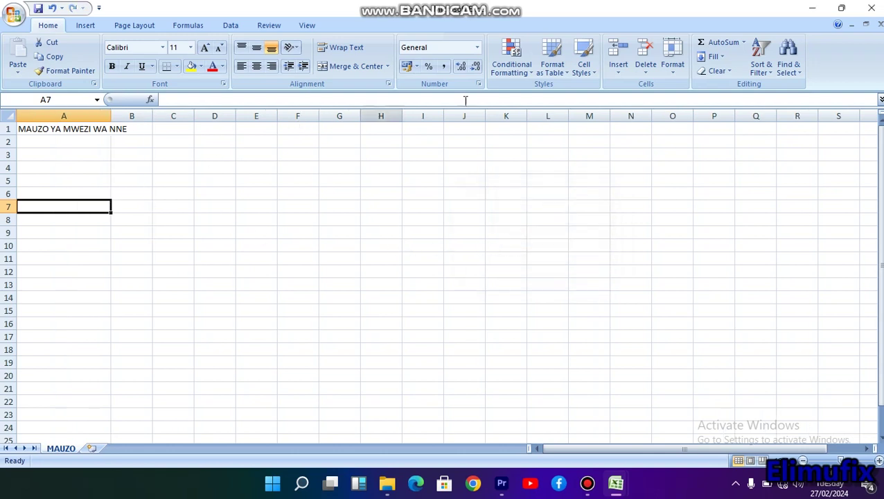
Widen column A further to a width of 25.
{"action": "left_click", "coordinate": [673, 69]}
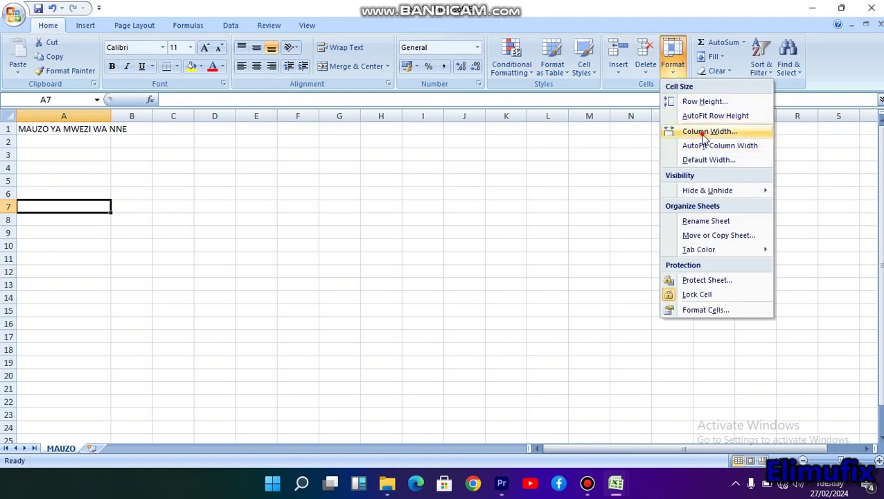
{"action": "left_click", "coordinate": [700, 131]}
{"action": "left_click", "coordinate": [547, 219]}
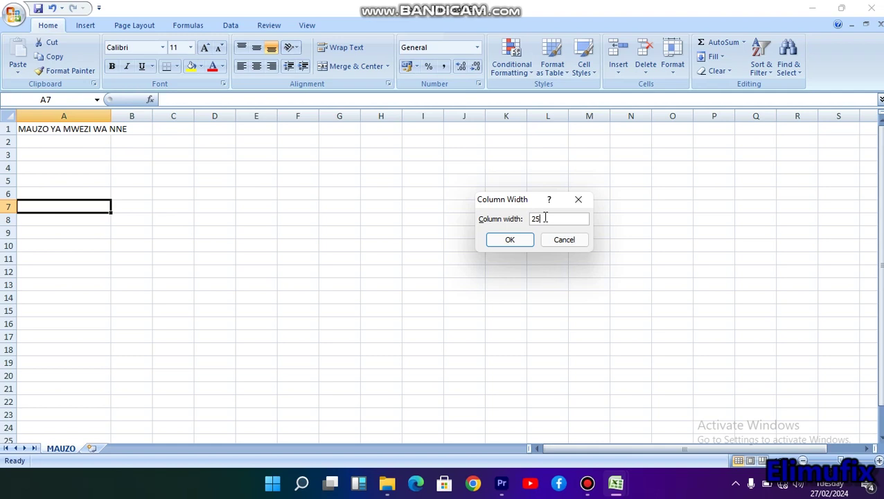
{"action": "left_click", "coordinate": [508, 240]}
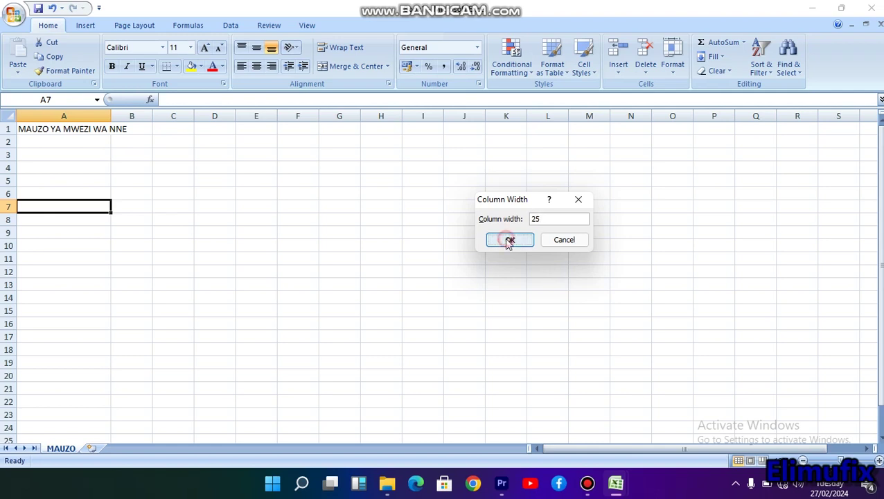
{"action": "left_click", "coordinate": [79, 146]}
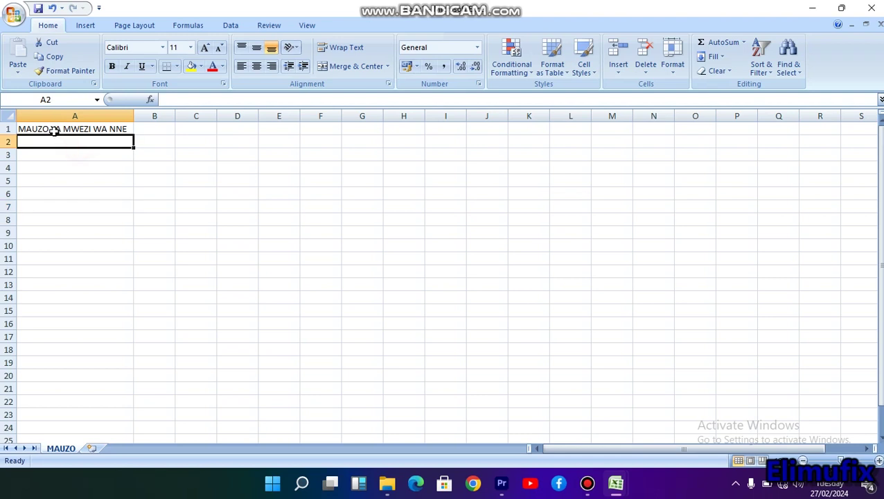
Type a string of test letters into cell B3.
{"action": "left_click", "coordinate": [45, 128]}
{"action": "left_click", "coordinate": [60, 177]}
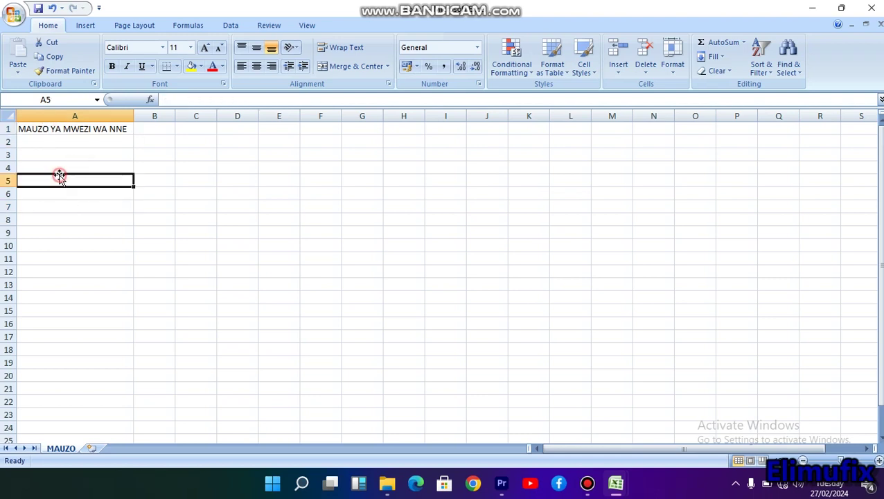
{"action": "left_click", "coordinate": [42, 142]}
{"action": "left_click", "coordinate": [49, 203]}
{"action": "left_click", "coordinate": [46, 188]}
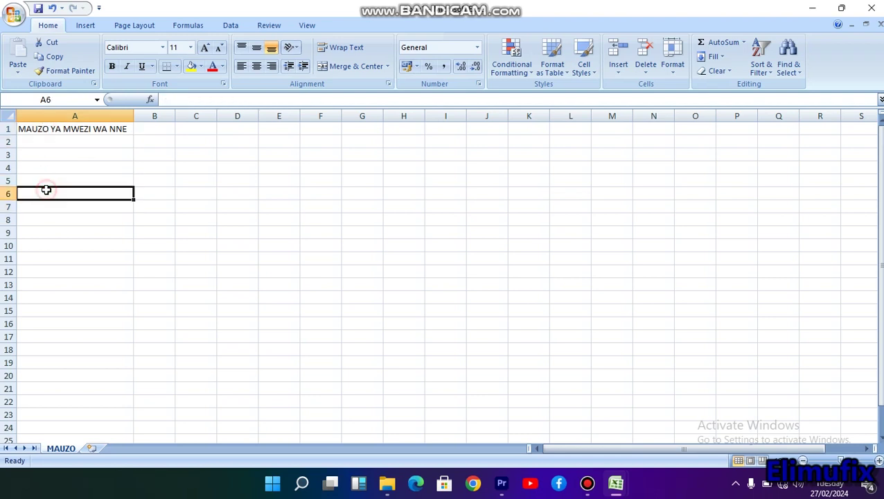
{"action": "left_click", "coordinate": [54, 154]}
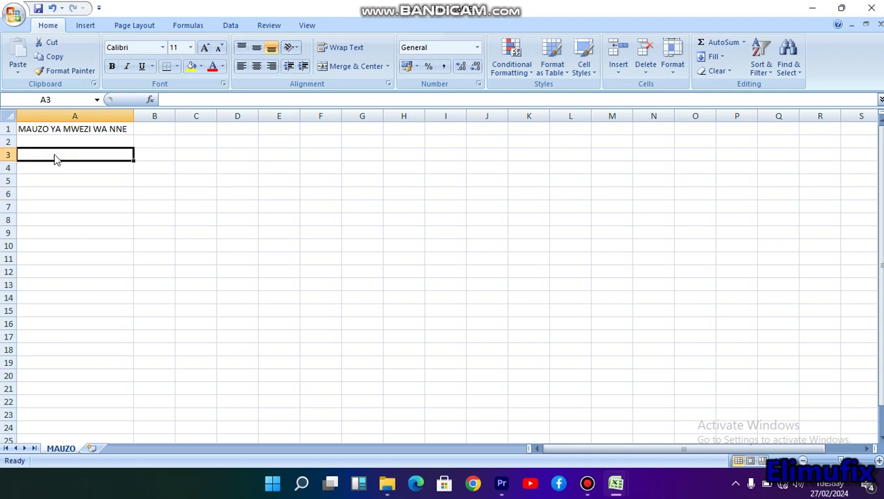
{"action": "left_click", "coordinate": [154, 153]}
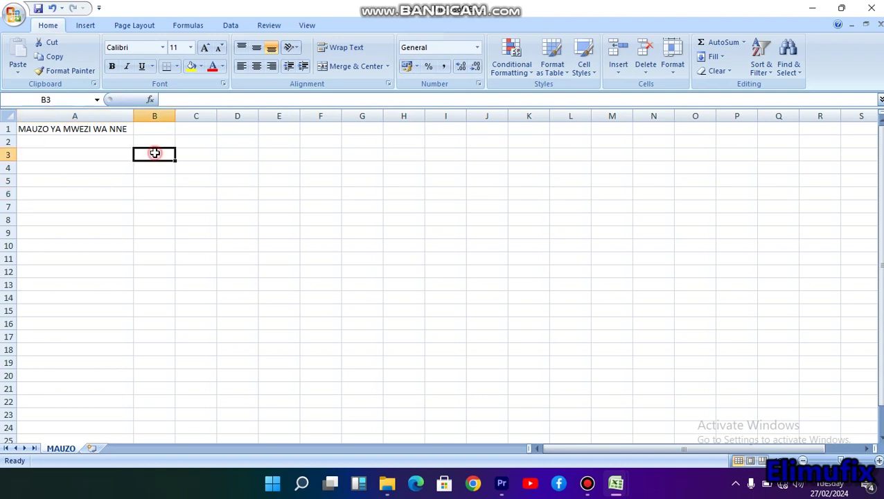
{"action": "type", "text": "GFDGDSGSDGDGDGGDGDGDGGGD"}
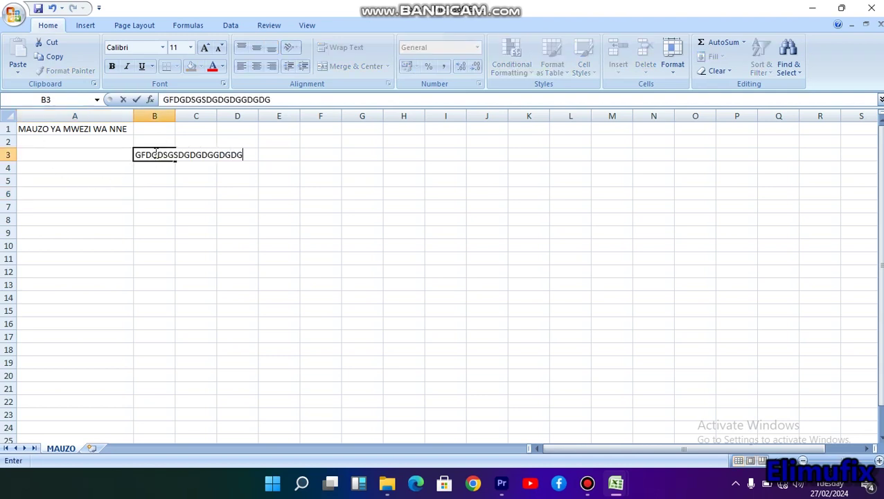
{"action": "type", "text": "GDGDGDGGDGDGGDGDGDGGDGDGDG"}
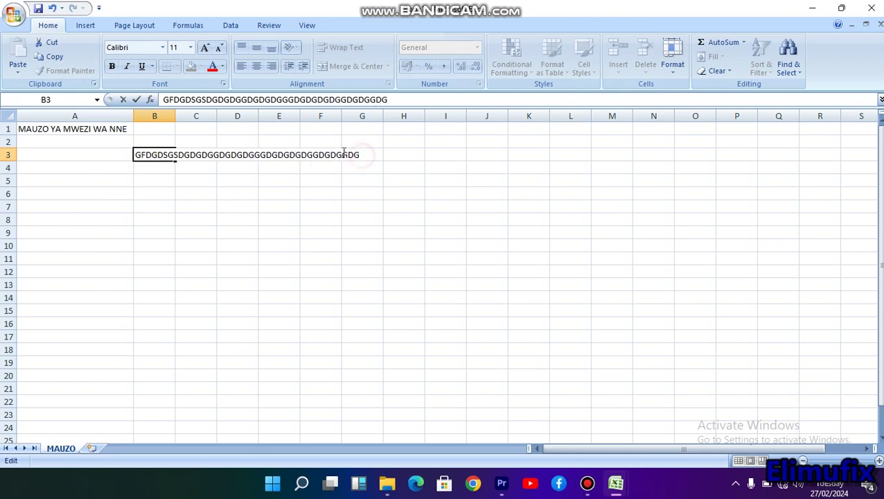
{"action": "left_click", "coordinate": [401, 165]}
Undo all changes with Ctrl+Z so the sheet is blank again.
{"action": "left_click", "coordinate": [164, 155]}
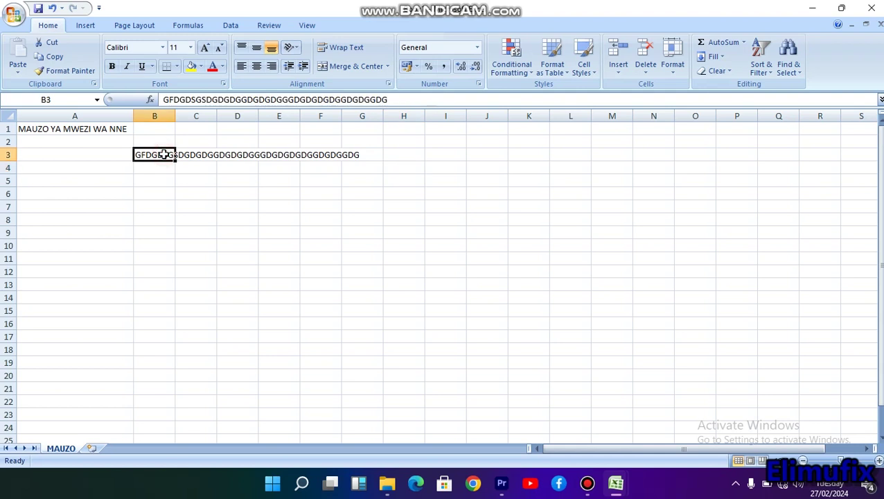
{"action": "key", "text": "ctrl+z"}
{"action": "key", "text": "ctrl+z"}
{"action": "key", "text": "ctrl+z"}
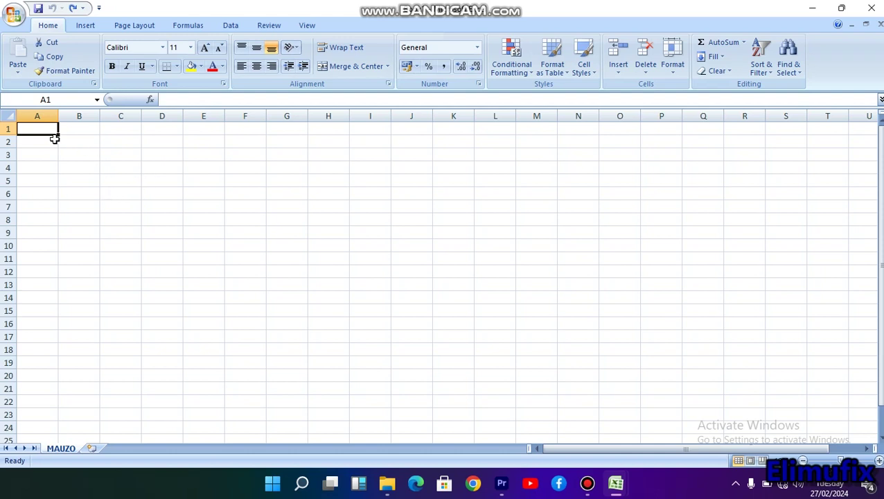
{"action": "left_click_drag", "start_coordinate": [58, 138], "coordinate": [516, 134]}
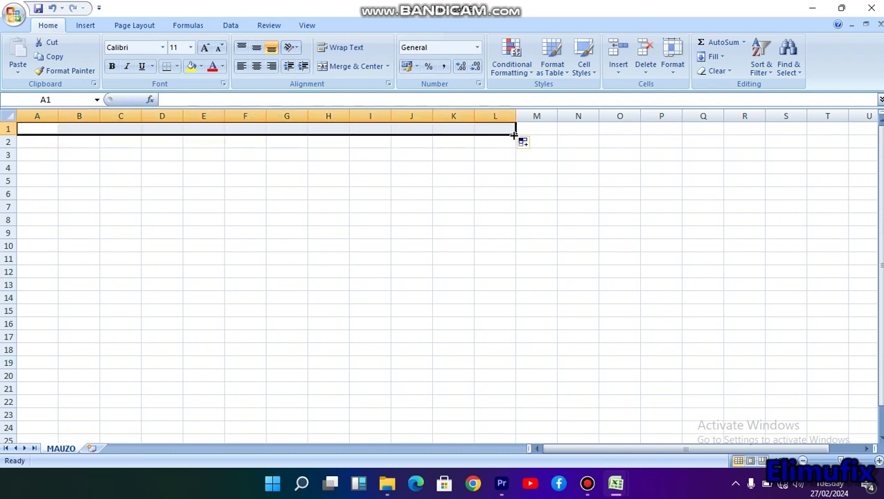
Merge and centre A1:L1 and enter the title 'MAUZO YA MMWEZI WA NNE'.
{"action": "left_click", "coordinate": [367, 67]}
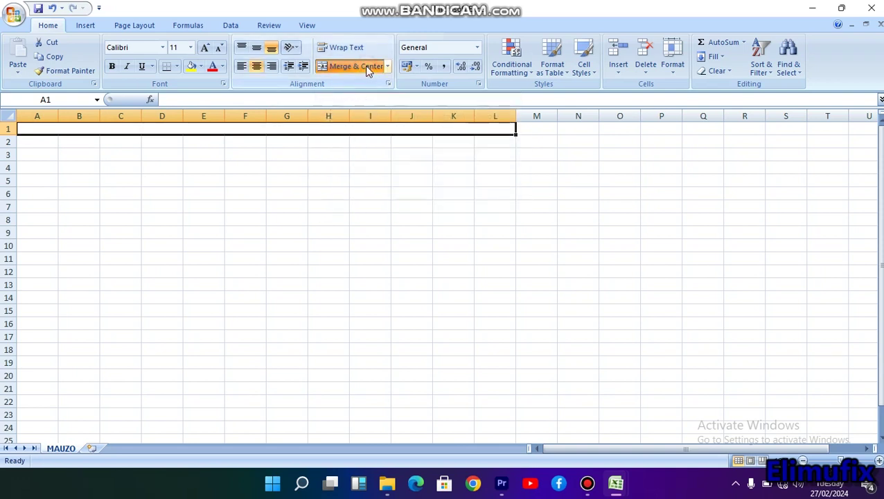
{"action": "double_click", "coordinate": [322, 132]}
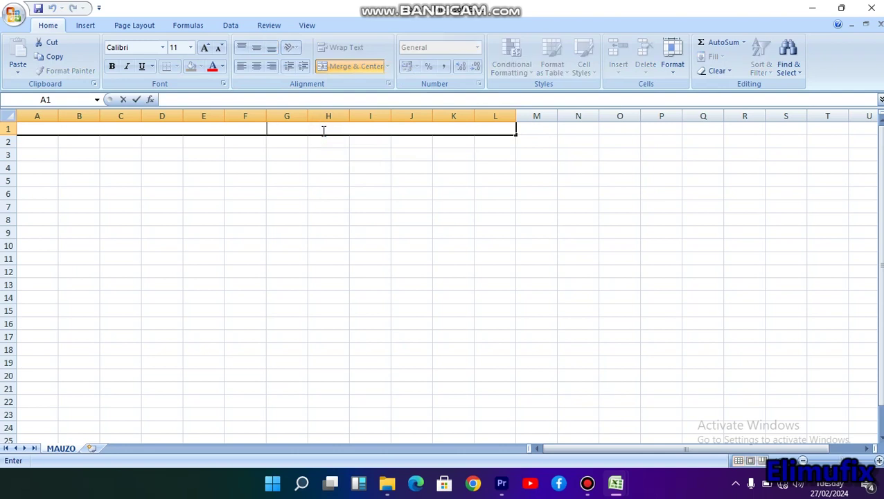
{"action": "type", "text": "MAUZO YA MN"}
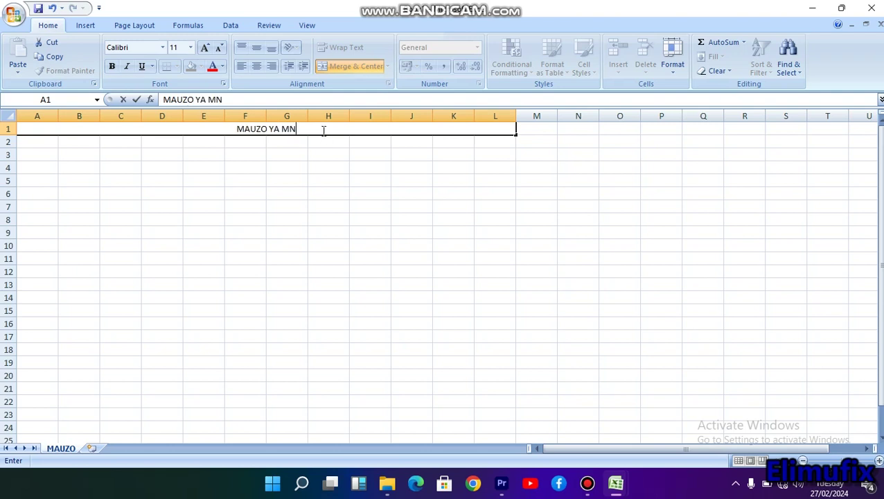
{"action": "key", "text": "BackSpace"}
{"action": "type", "text": "MWEZI WA"}
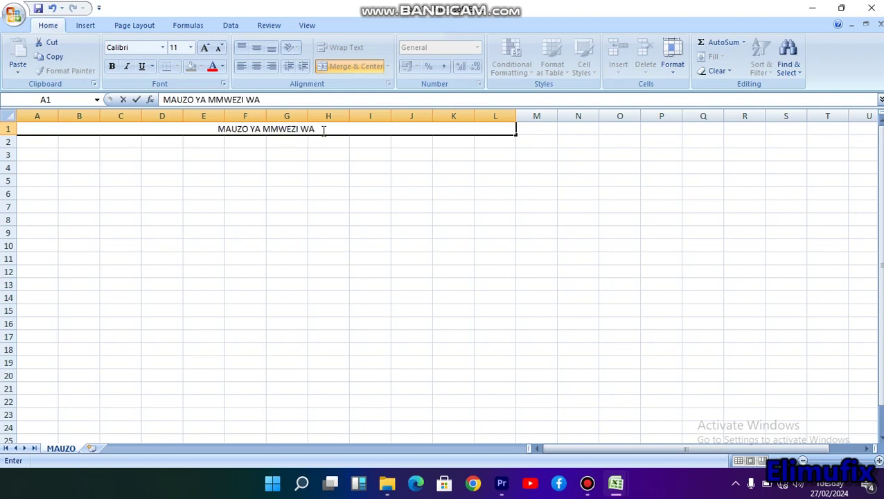
{"action": "type", "text": " NNE"}
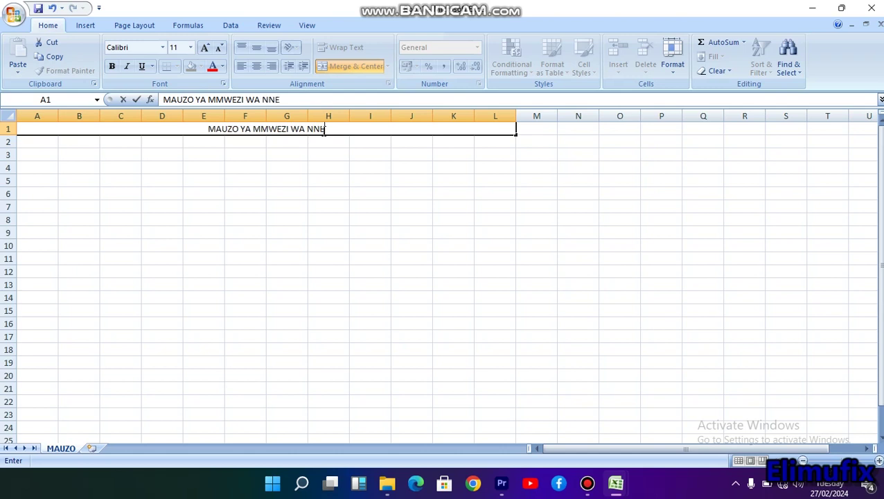
{"action": "left_click", "coordinate": [331, 167]}
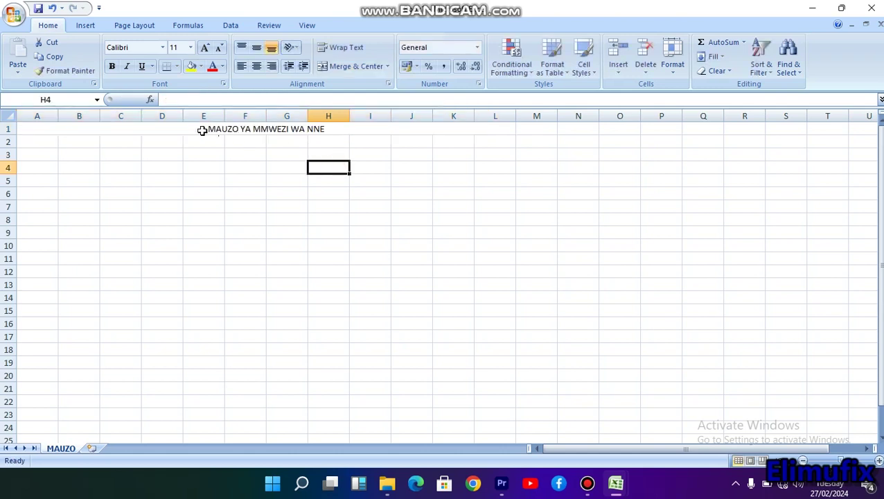
{"action": "left_click", "coordinate": [238, 131]}
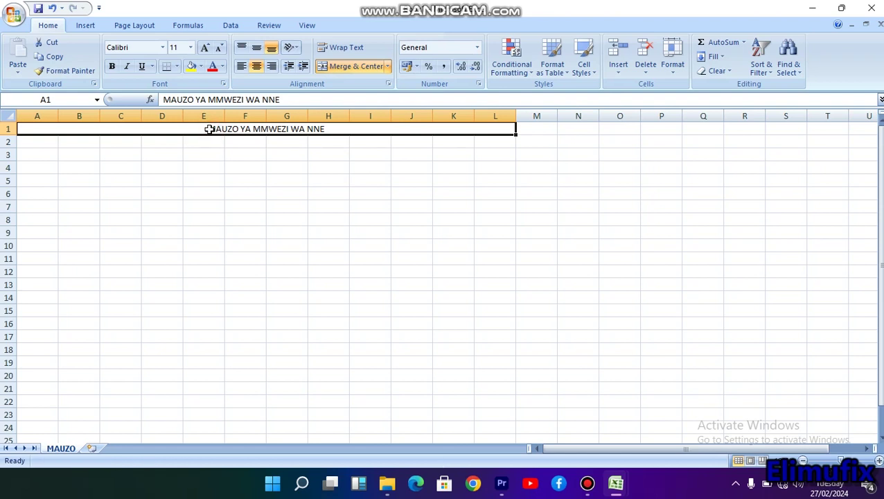
Make the merged title text bold.
{"action": "left_click", "coordinate": [210, 50]}
{"action": "left_click", "coordinate": [210, 50]}
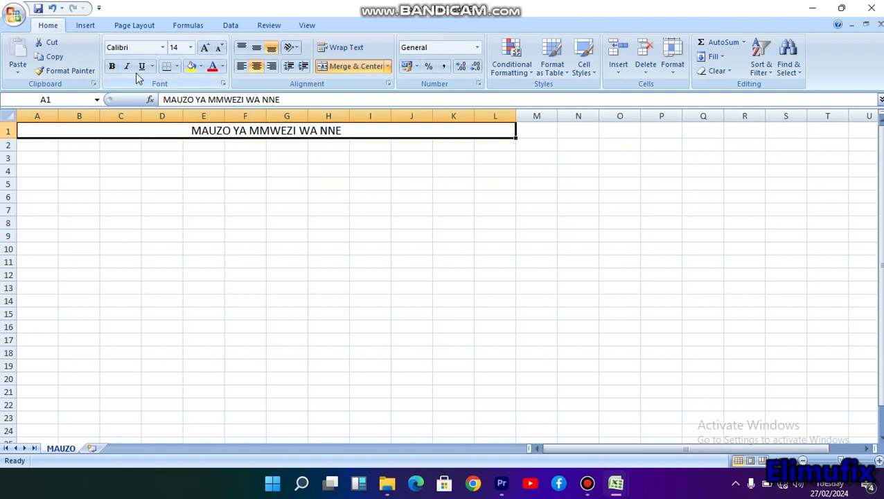
{"action": "left_click", "coordinate": [112, 67]}
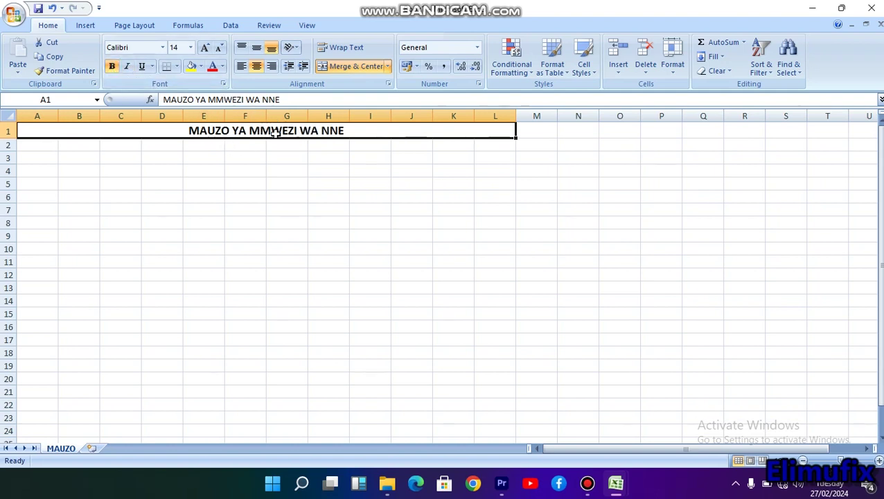
{"action": "left_click", "coordinate": [334, 159]}
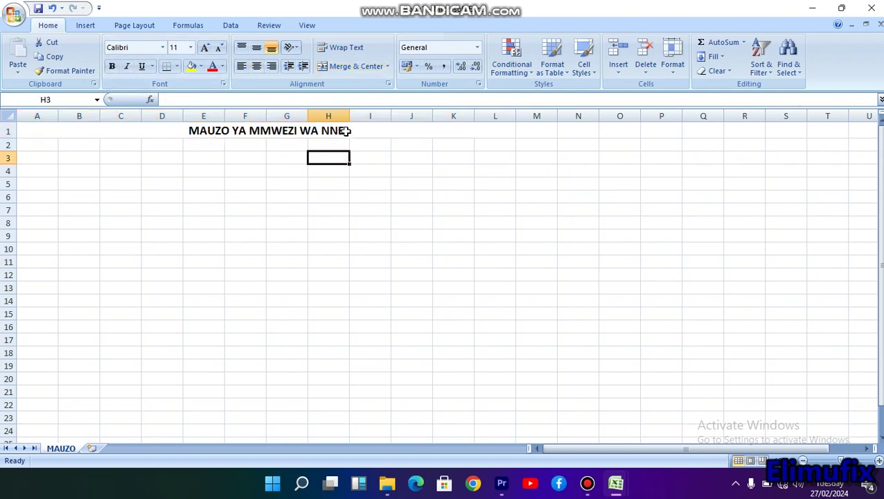
{"action": "left_click", "coordinate": [355, 132]}
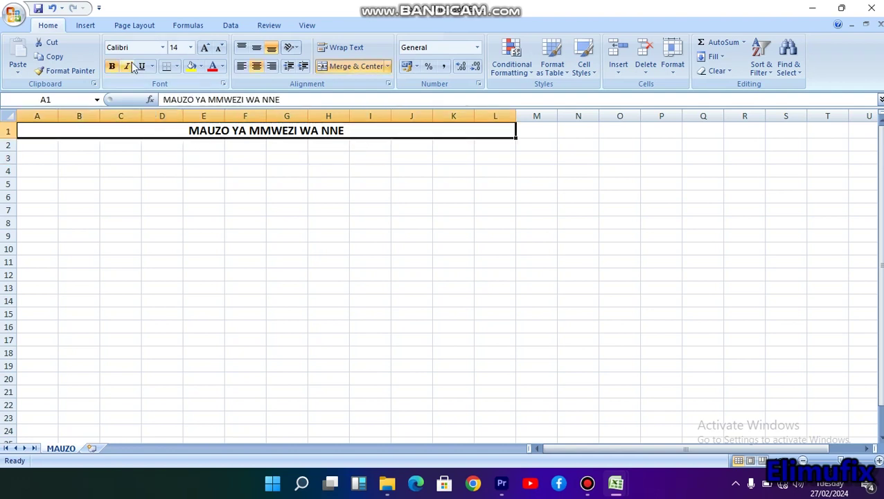
Grow the title font size step by step from 14 to 22 point.
{"action": "left_click", "coordinate": [205, 47]}
{"action": "left_click", "coordinate": [205, 47]}
{"action": "left_click", "coordinate": [205, 47]}
{"action": "left_click", "coordinate": [205, 47]}
{"action": "left_click", "coordinate": [217, 255]}
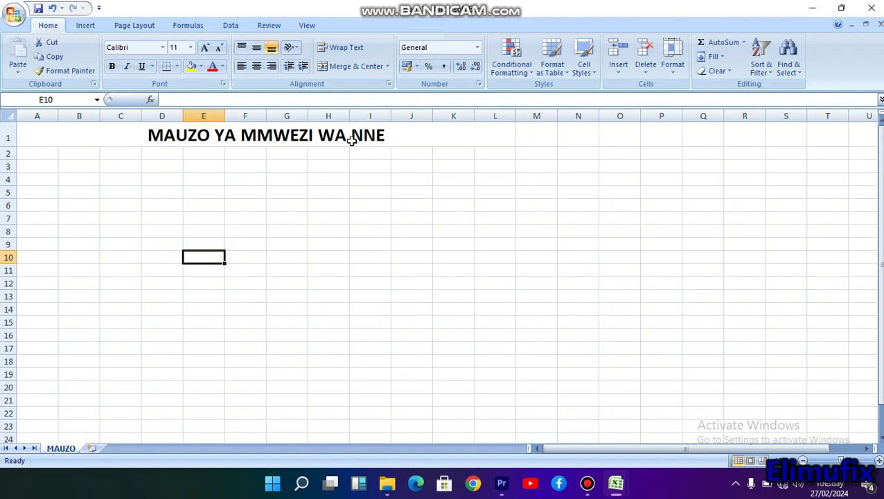
{"action": "left_click", "coordinate": [396, 136]}
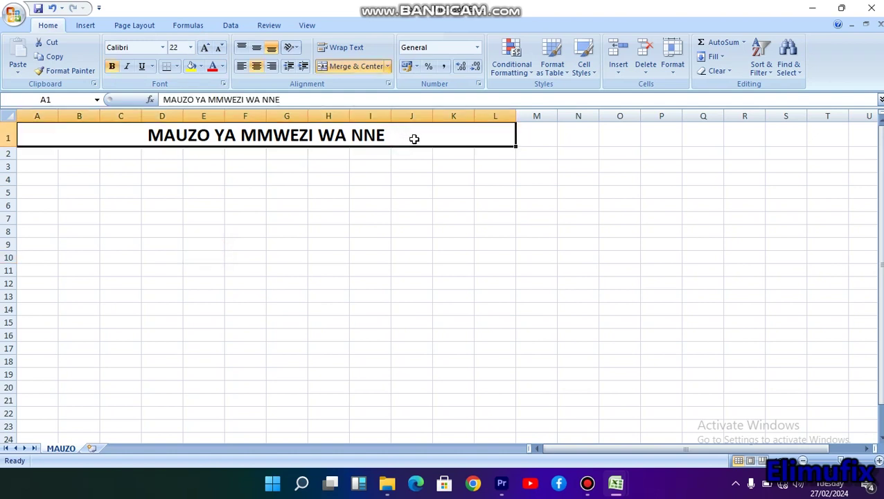
{"action": "left_click", "coordinate": [201, 67]}
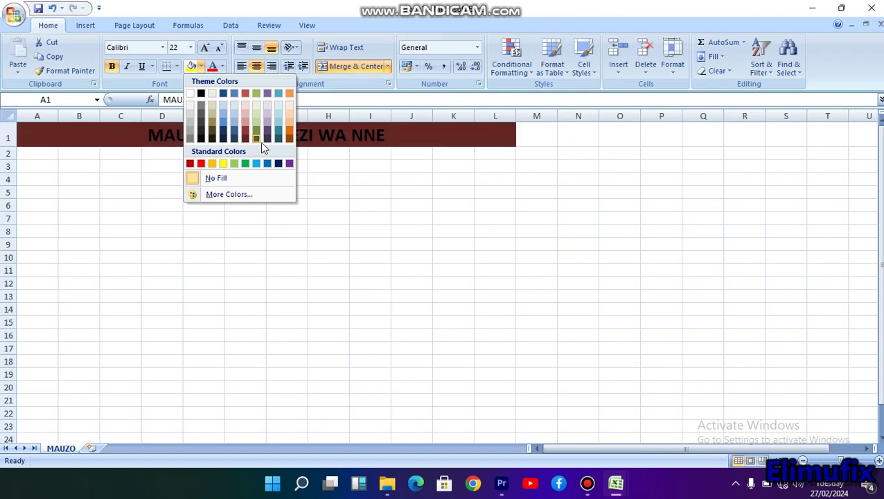
Give the merged title a dark red fill with white font colour.
{"action": "left_click", "coordinate": [191, 164]}
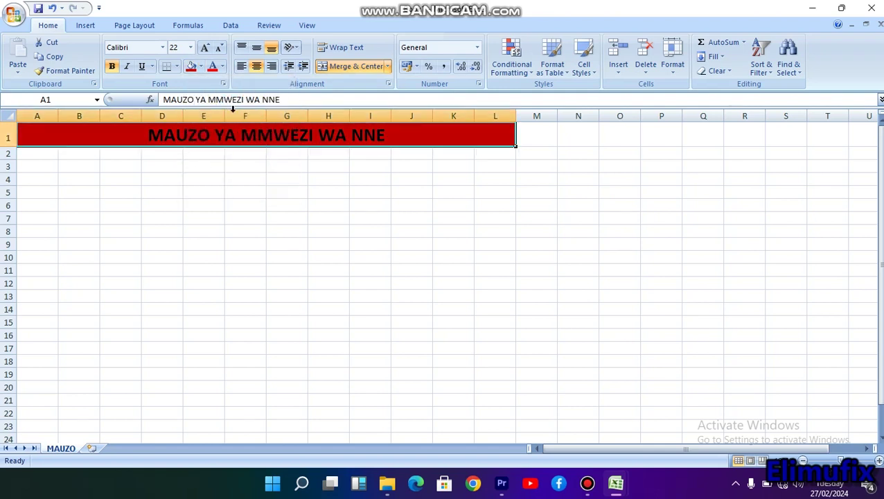
{"action": "left_click", "coordinate": [224, 66]}
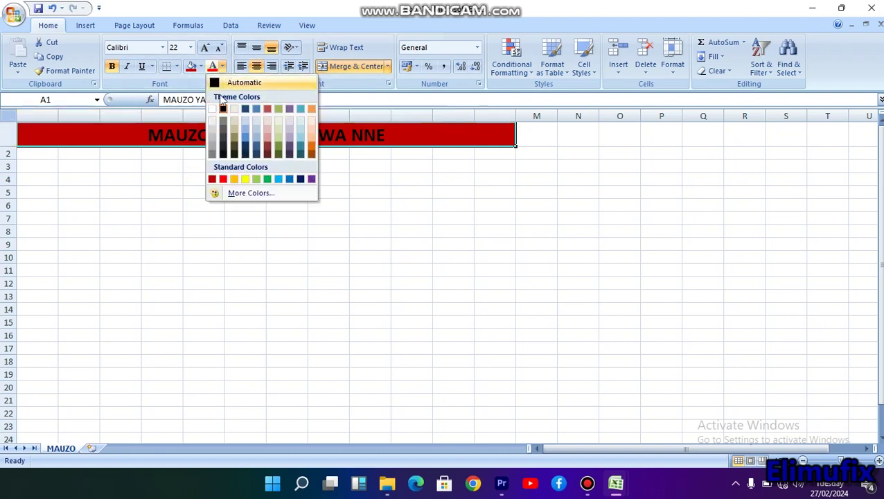
{"action": "left_click", "coordinate": [224, 108]}
{"action": "left_click", "coordinate": [339, 154]}
{"action": "left_click", "coordinate": [420, 138]}
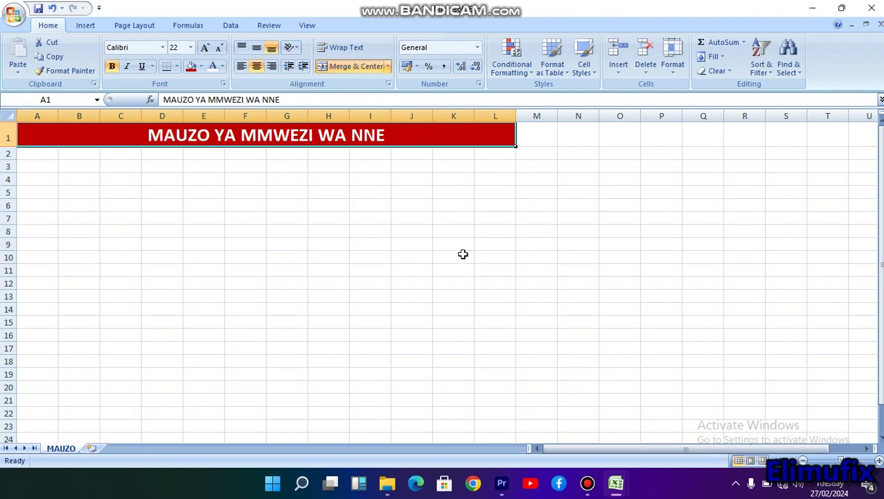
{"action": "left_click", "coordinate": [499, 338]}
{"action": "left_click", "coordinate": [359, 269]}
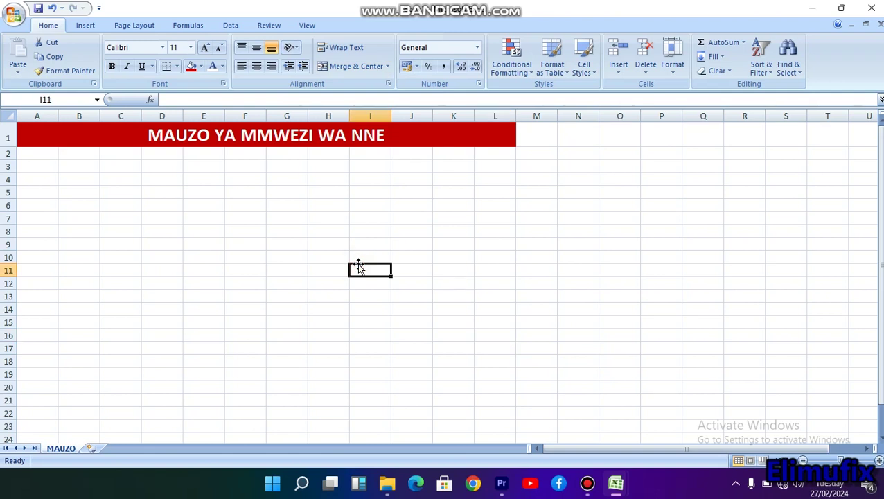
Select cell A3 and display the Insert ribbon's table, picture, shape and chart tools.
{"action": "left_click", "coordinate": [443, 168]}
{"action": "left_click", "coordinate": [366, 166]}
{"action": "left_click", "coordinate": [294, 176]}
{"action": "left_click", "coordinate": [222, 164]}
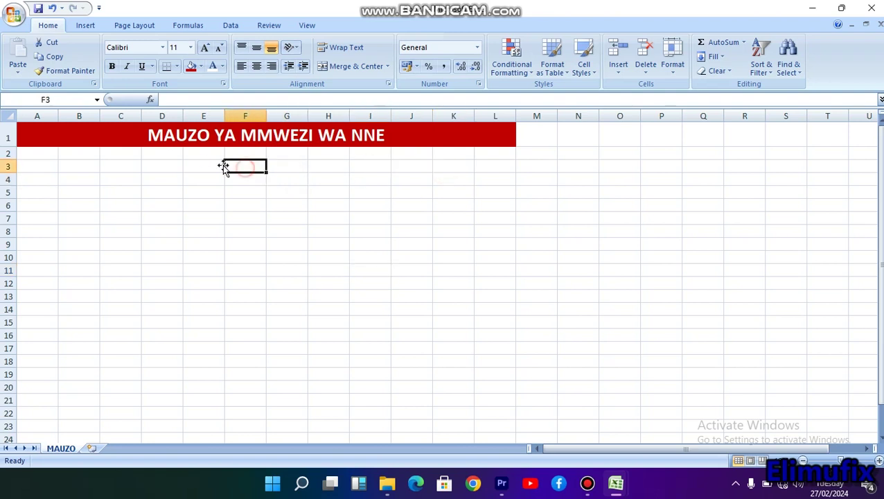
{"action": "left_click", "coordinate": [183, 163]}
{"action": "left_click", "coordinate": [164, 164]}
{"action": "left_click", "coordinate": [127, 164]}
{"action": "left_click", "coordinate": [62, 164]}
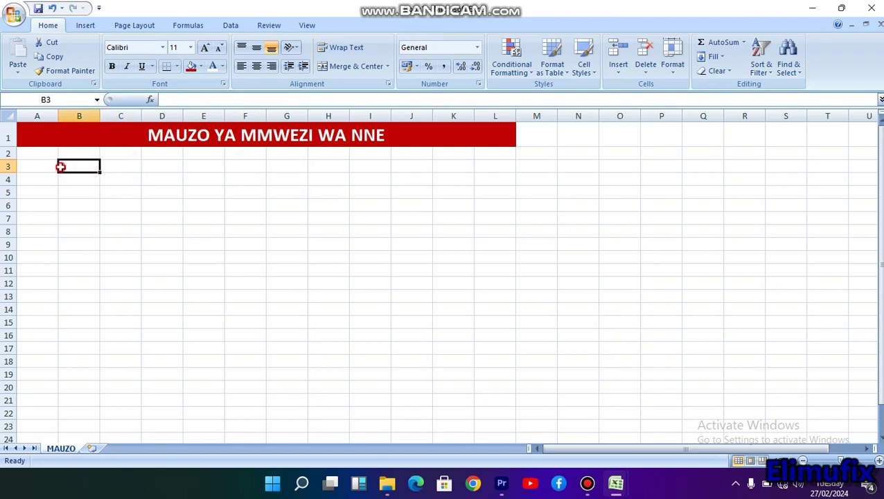
{"action": "left_click", "coordinate": [36, 163]}
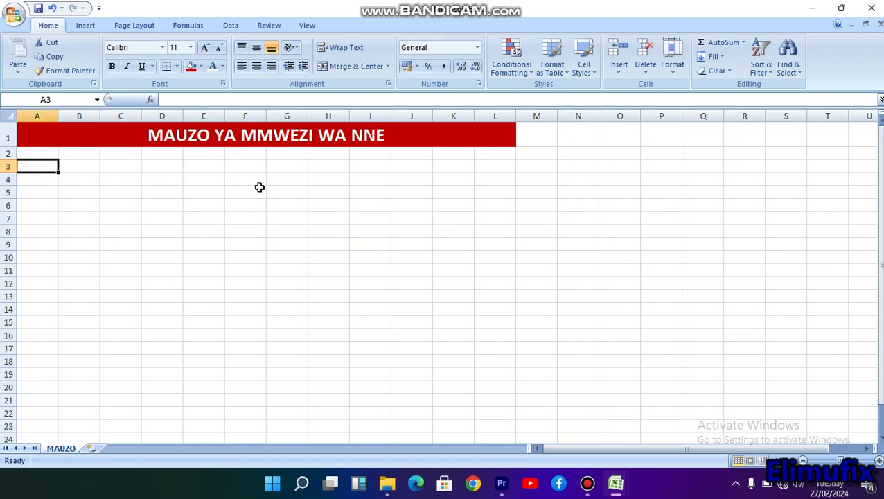
{"action": "left_click", "coordinate": [95, 26]}
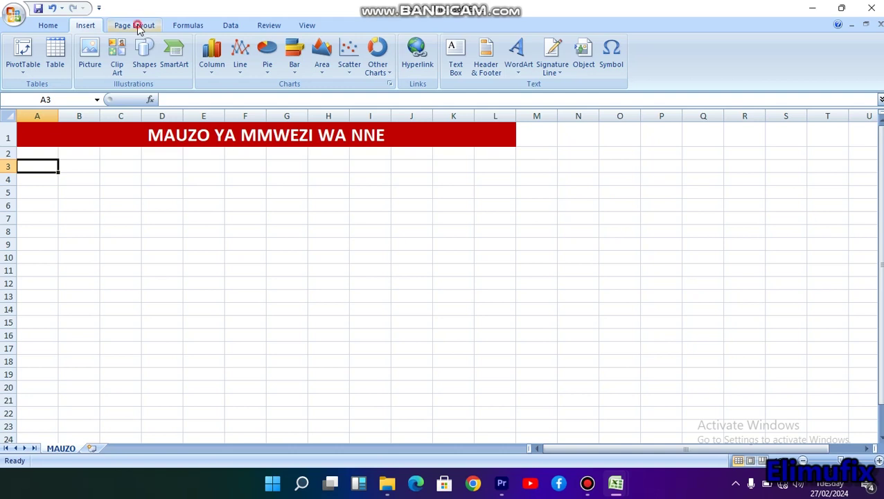
Browse the Page Layout margin presets, keeping the Normal margins.
{"action": "left_click", "coordinate": [138, 29]}
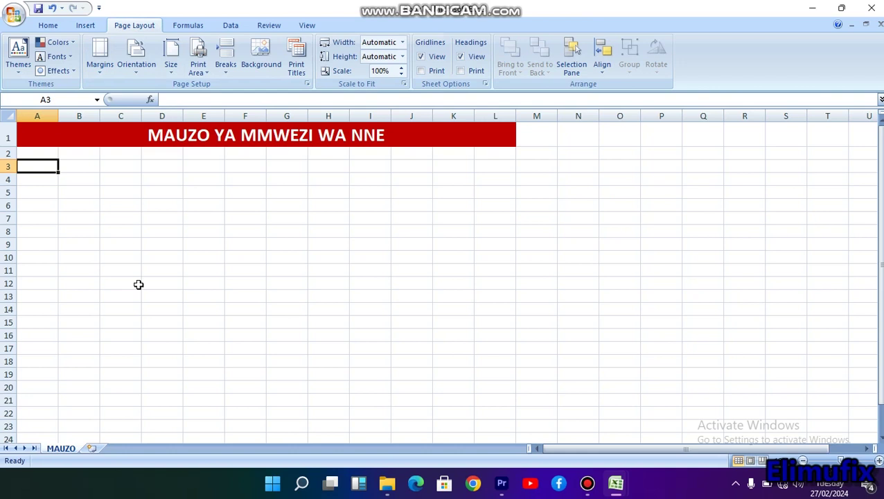
{"action": "left_click", "coordinate": [104, 71]}
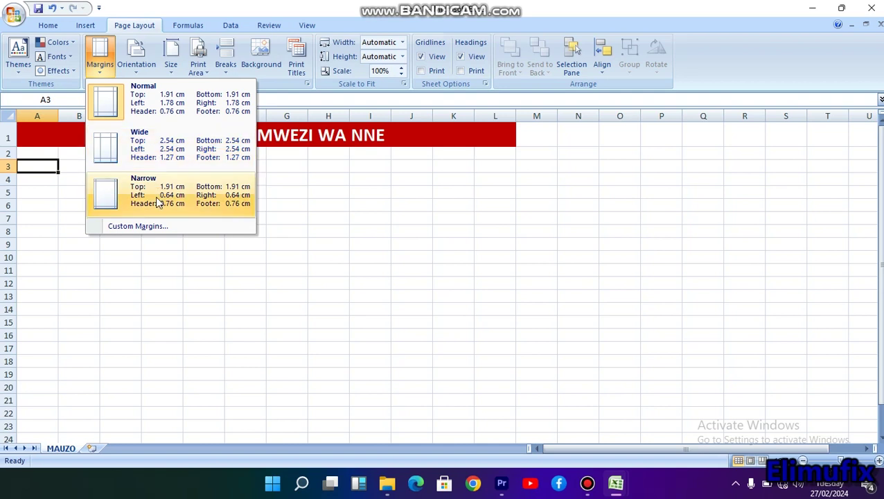
{"action": "left_click", "coordinate": [238, 285]}
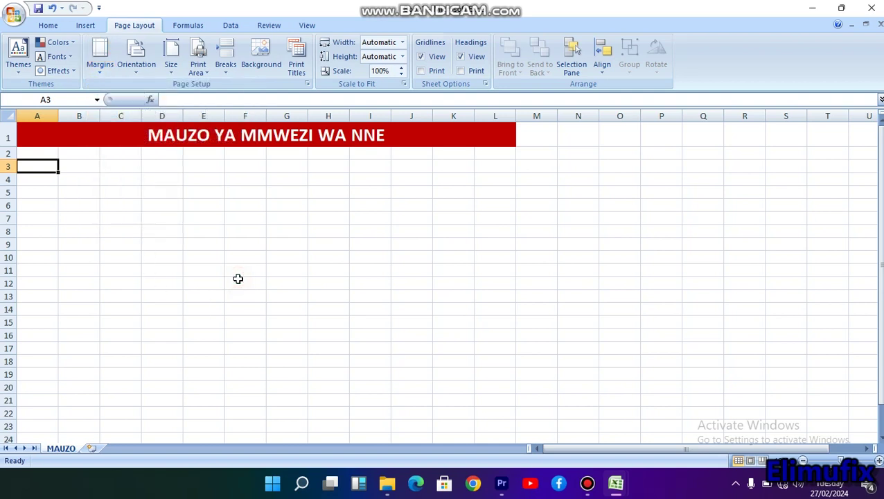
{"action": "left_click", "coordinate": [100, 61]}
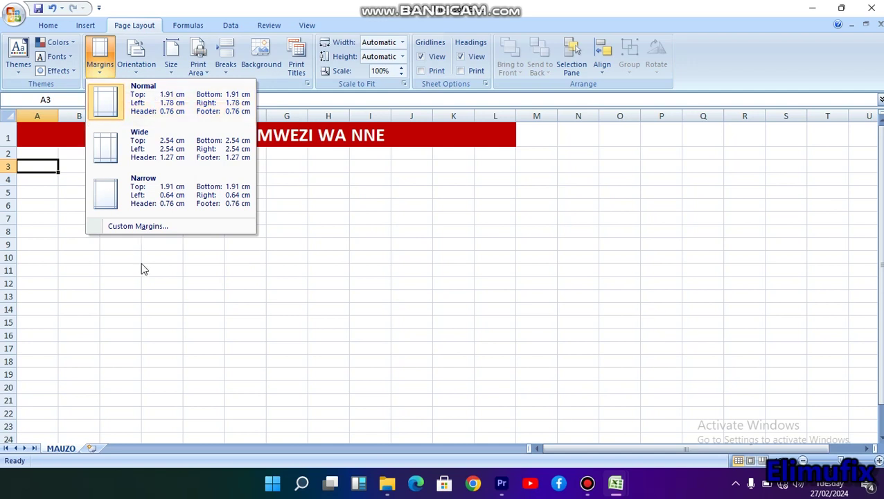
{"action": "left_click", "coordinate": [265, 275]}
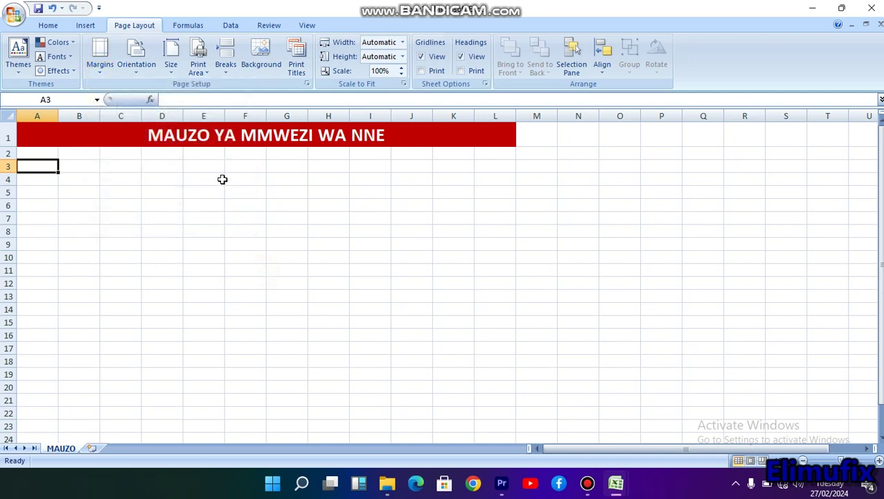
Keep Portrait orientation and the current paper size, then add a blank worksheet.
{"action": "left_click", "coordinate": [140, 73]}
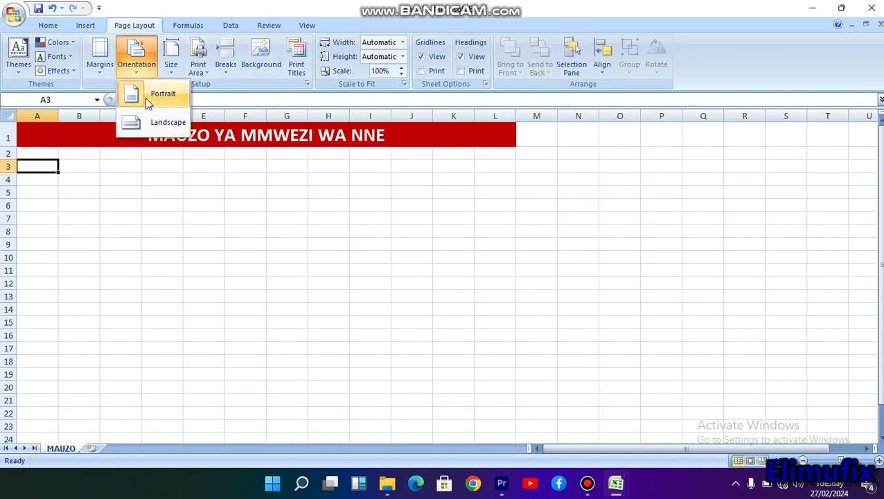
{"action": "left_click", "coordinate": [167, 189]}
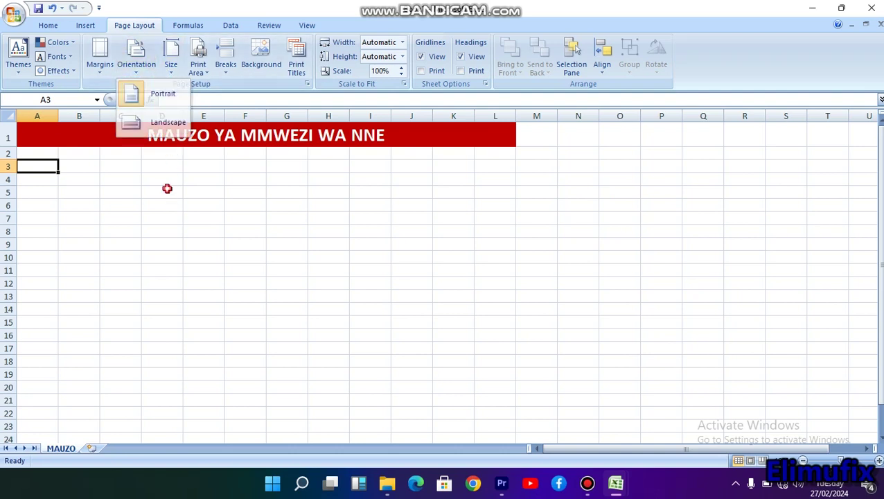
{"action": "left_click", "coordinate": [174, 76]}
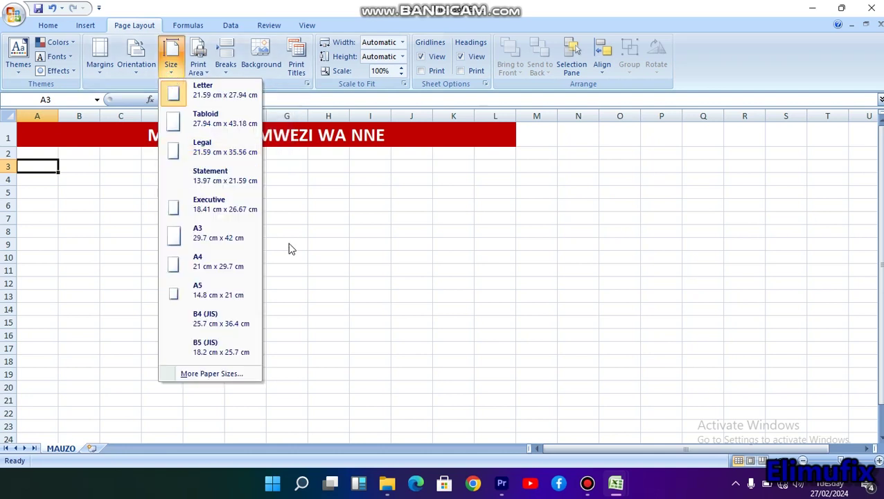
{"action": "left_click", "coordinate": [342, 253]}
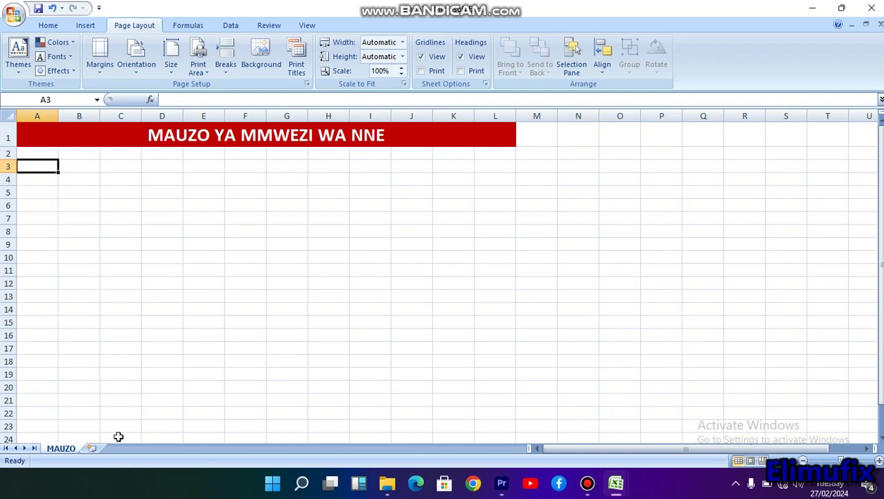
{"action": "left_click", "coordinate": [93, 448]}
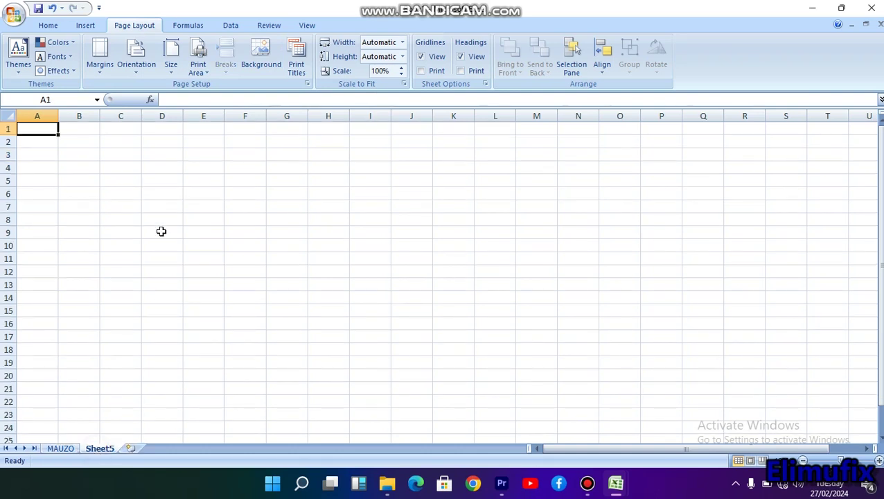
Return to the MAUZO sheet, select cell E3, and bring up the Formulas tools.
{"action": "left_click", "coordinate": [62, 448]}
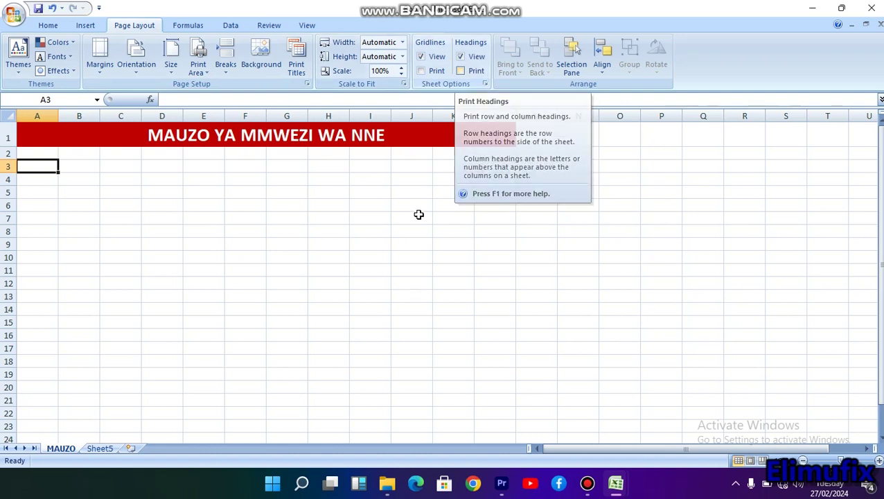
{"action": "left_click", "coordinate": [369, 298]}
{"action": "left_click", "coordinate": [227, 218]}
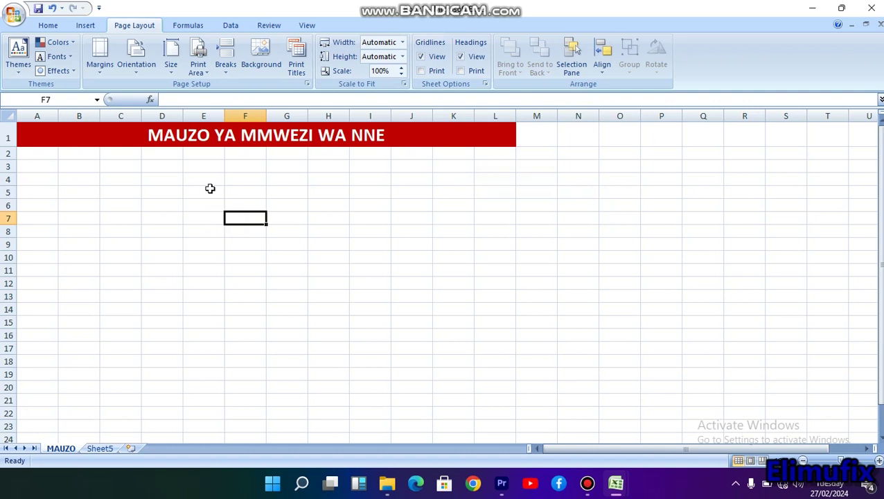
{"action": "left_click", "coordinate": [200, 167]}
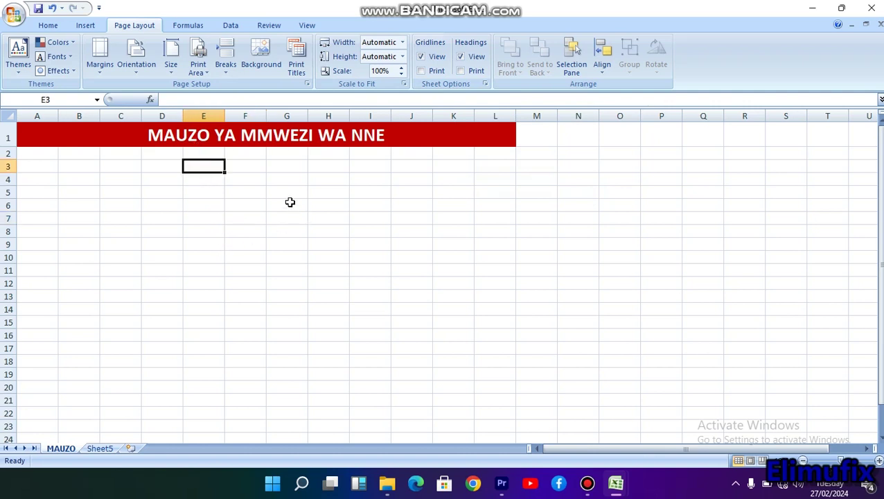
{"action": "left_click", "coordinate": [195, 29]}
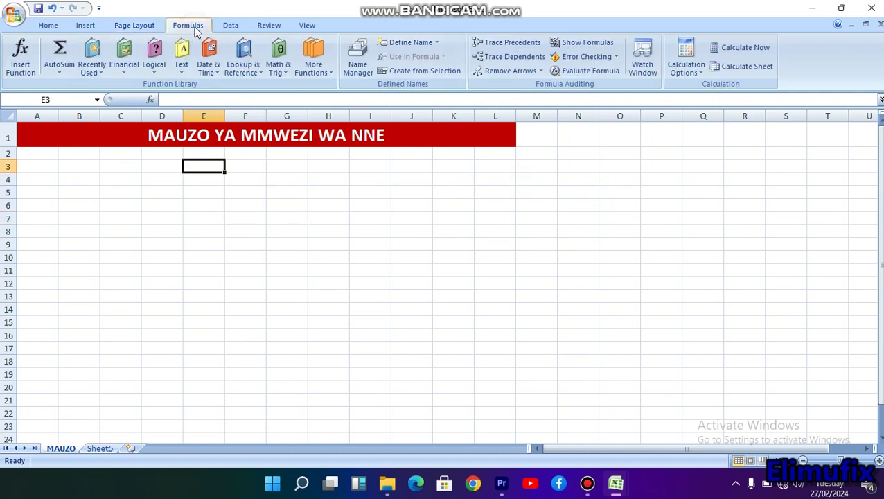
{"action": "left_click", "coordinate": [191, 236]}
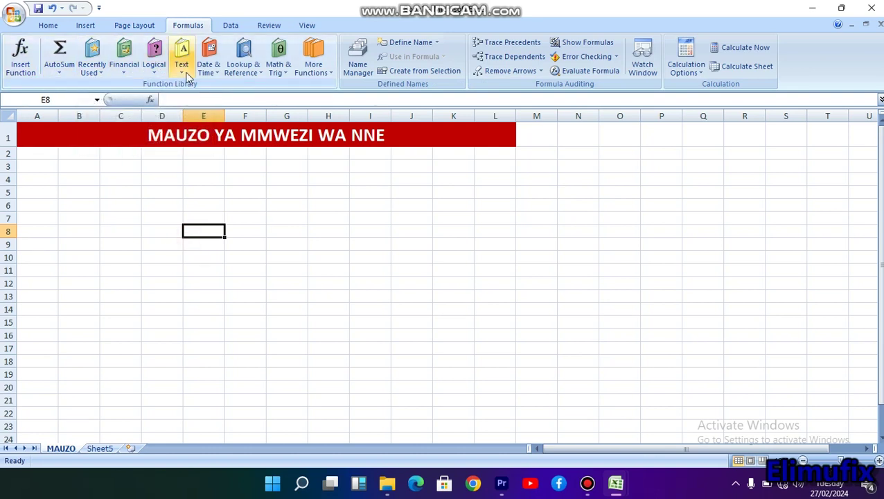
{"action": "left_click", "coordinate": [158, 251]}
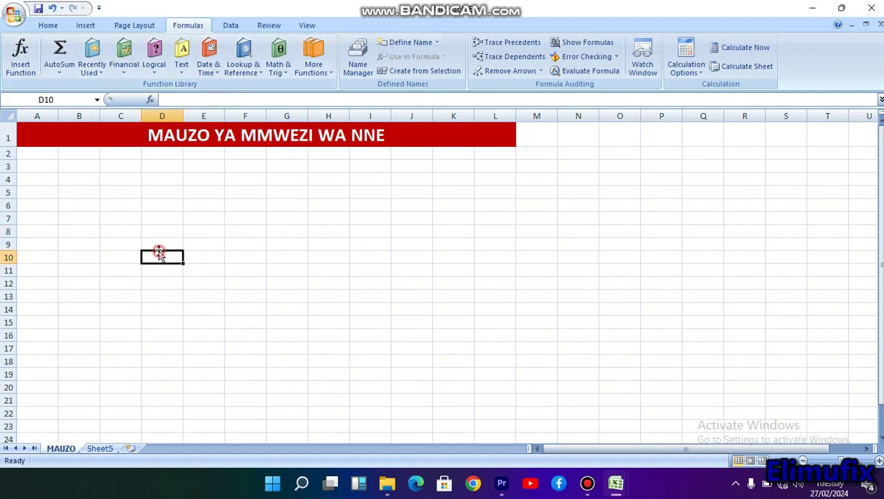
{"action": "left_click", "coordinate": [205, 287]}
{"action": "left_click_drag", "start_coordinate": [206, 286], "coordinate": [65, 117]}
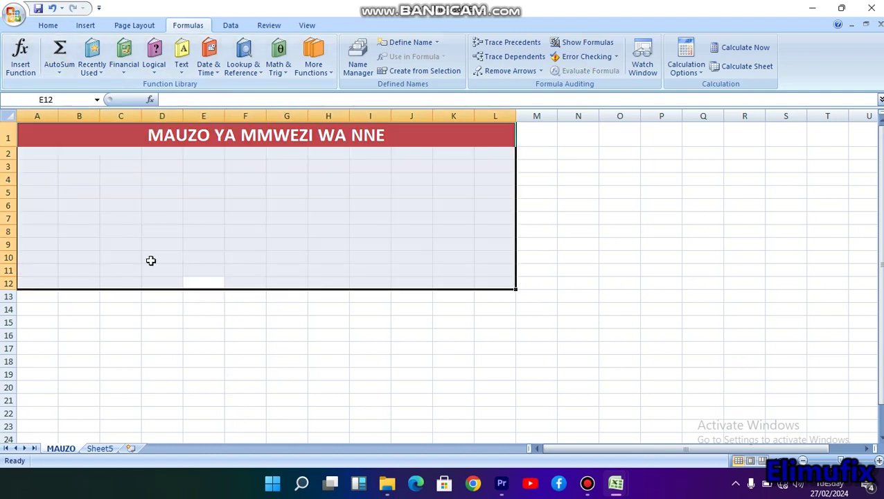
{"action": "left_click", "coordinate": [162, 323]}
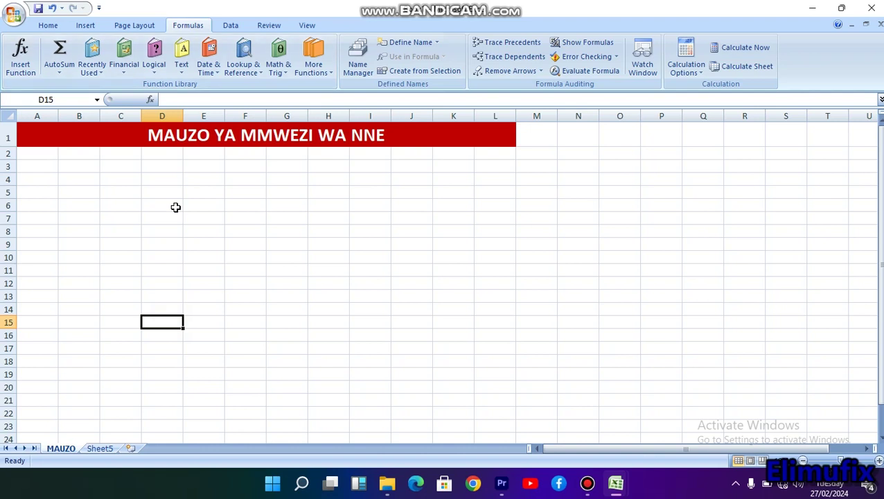
{"action": "left_click_drag", "start_coordinate": [171, 204], "coordinate": [180, 309]}
{"action": "left_click", "coordinate": [244, 206]}
{"action": "left_click", "coordinate": [208, 193]}
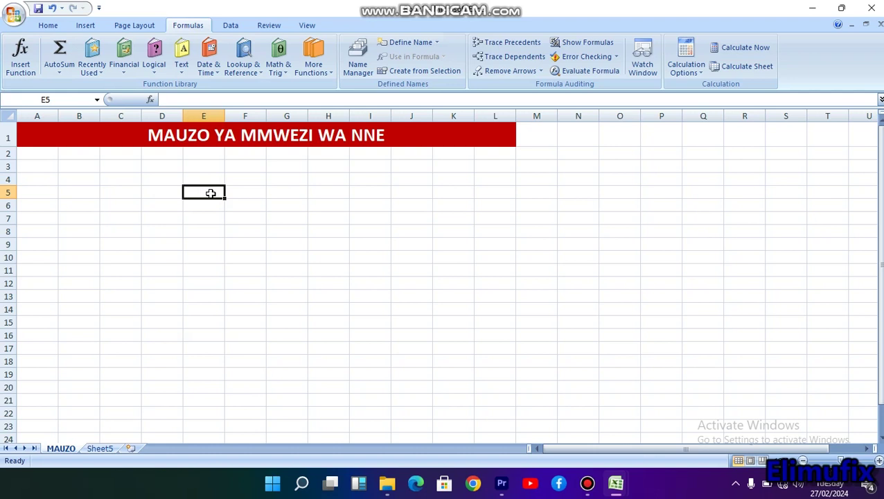
Enter 6, 8, 10 in E5:E7 and fill the series down to 34 in E19.
{"action": "type", "text": "6"}
{"action": "key", "text": "Return"}
{"action": "type", "text": "8"}
{"action": "key", "text": "Return"}
{"action": "type", "text": "1"}
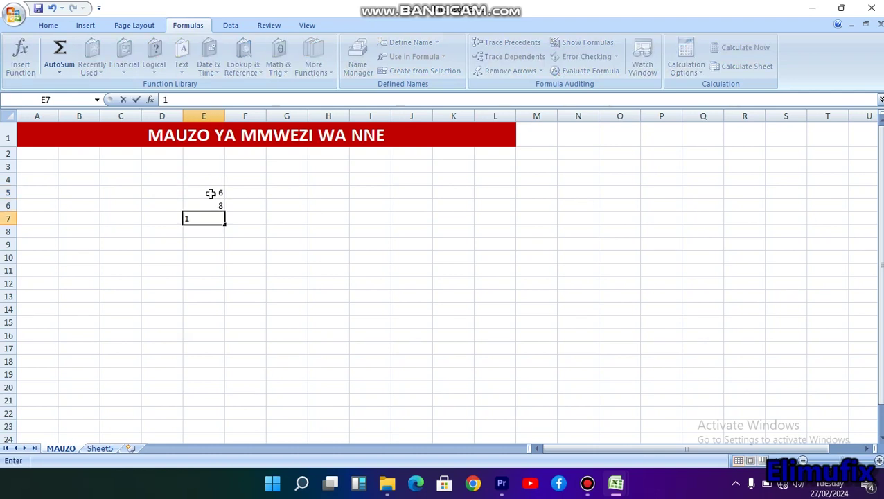
{"action": "type", "text": "0"}
{"action": "key", "text": "Return"}
{"action": "left_click_drag", "start_coordinate": [213, 193], "coordinate": [220, 379]}
{"action": "left_click", "coordinate": [316, 270]}
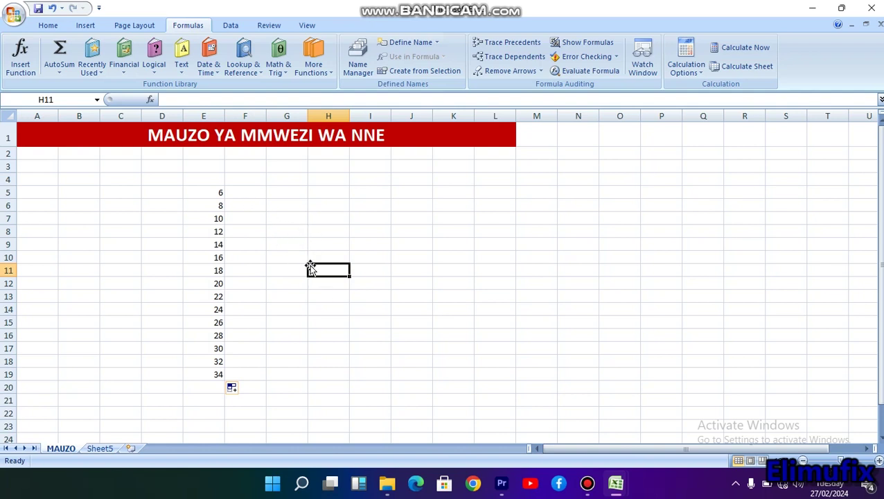
{"action": "left_click", "coordinate": [284, 193]}
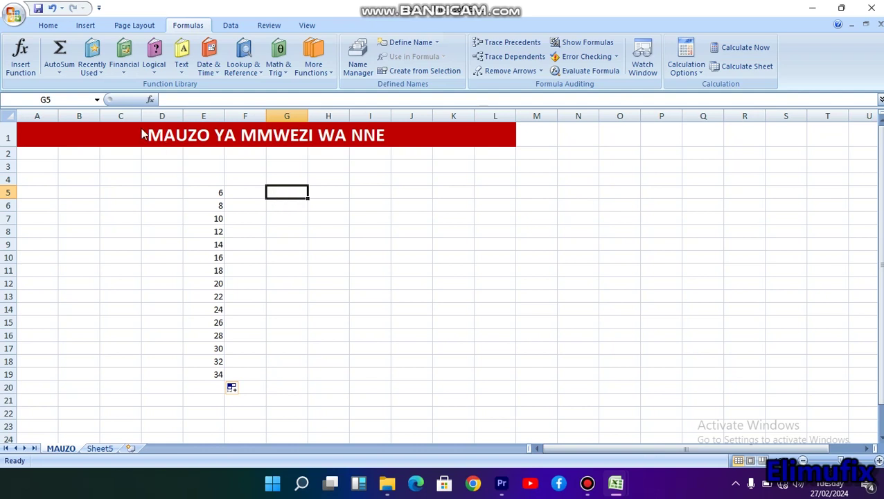
Insert =SUM(E5:E19) into G5 via Insert Function, giving a total of 300.
{"action": "left_click", "coordinate": [30, 67]}
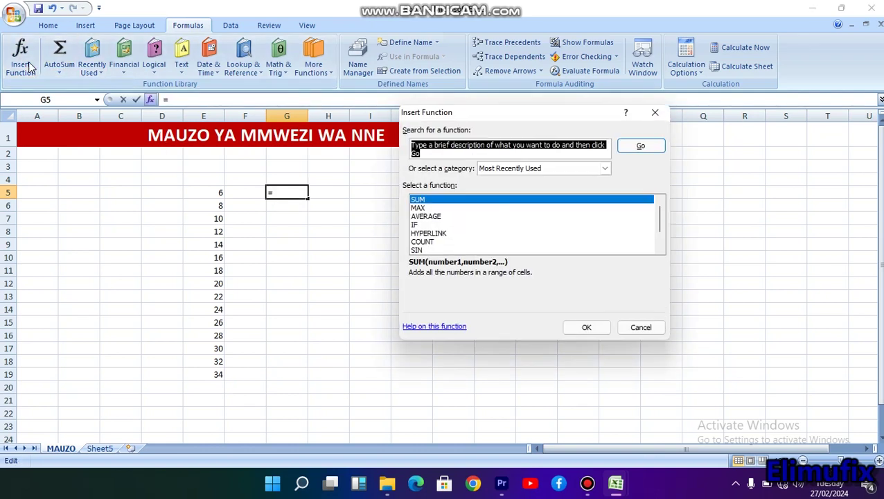
{"action": "left_click", "coordinate": [467, 205]}
{"action": "left_click", "coordinate": [469, 200]}
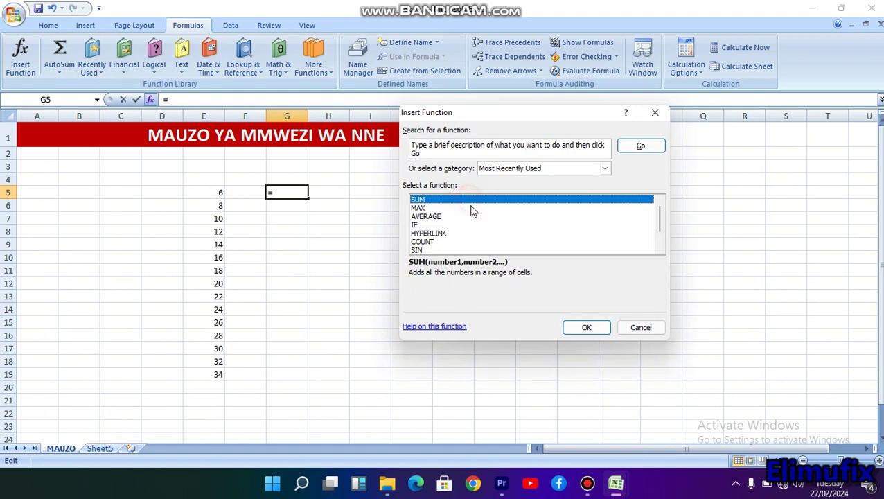
{"action": "left_click", "coordinate": [580, 329]}
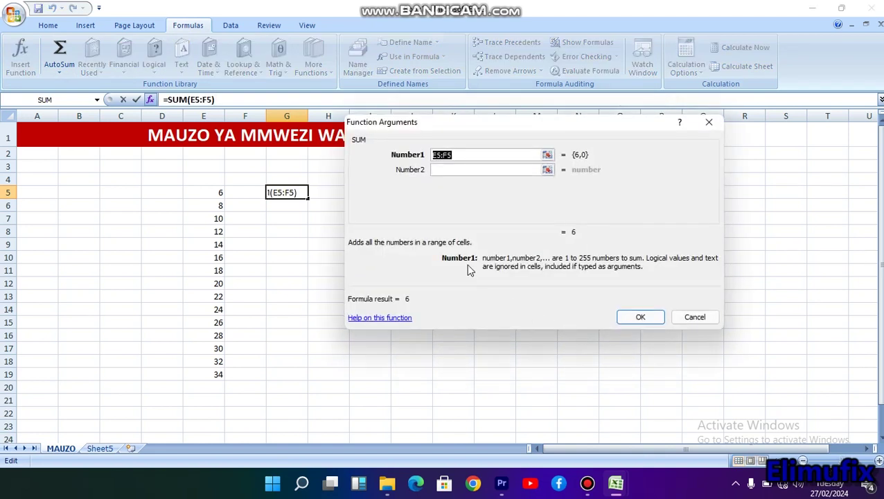
{"action": "left_click_drag", "start_coordinate": [213, 187], "coordinate": [218, 372]}
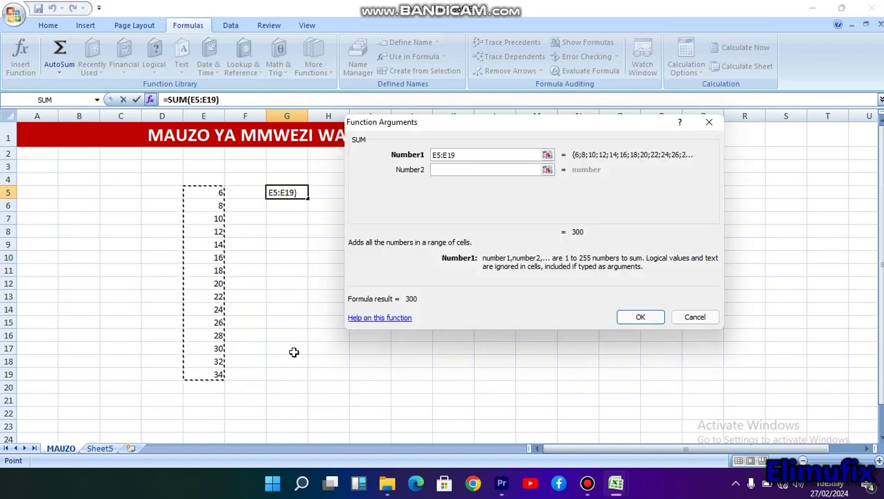
{"action": "left_click", "coordinate": [641, 317]}
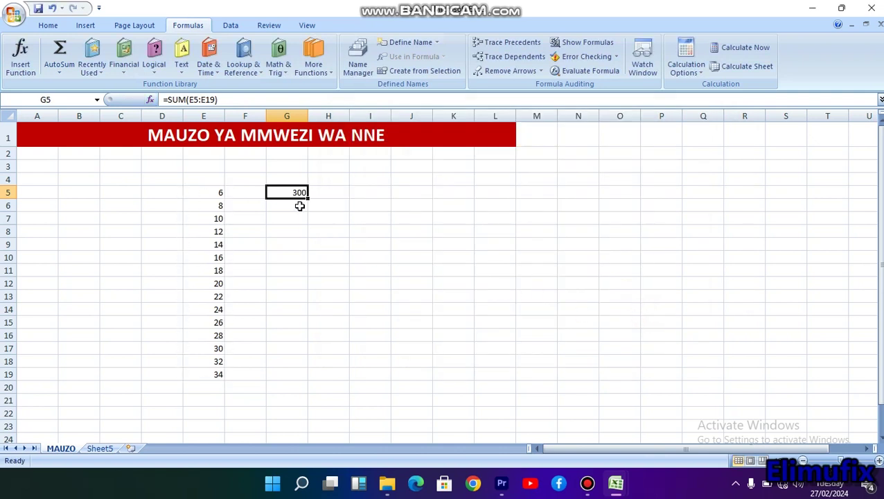
{"action": "left_click", "coordinate": [301, 205]}
{"action": "left_click", "coordinate": [297, 284]}
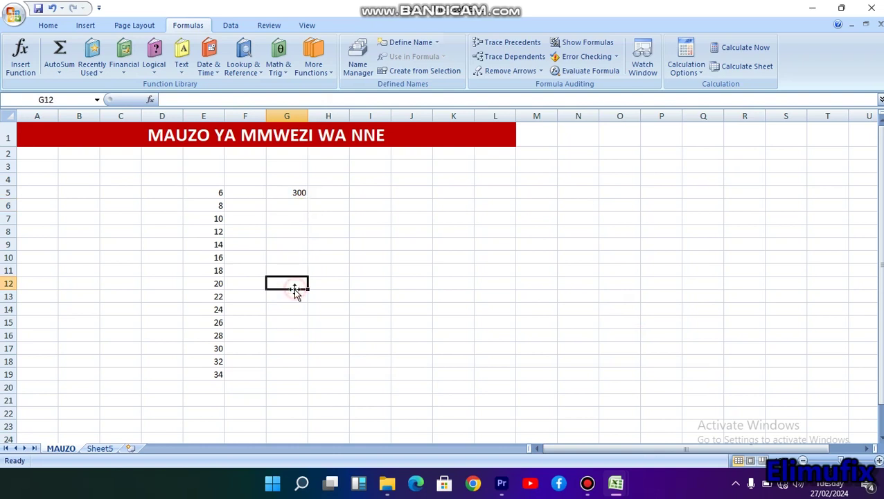
Check the column E numbers and review the existing SUM formula in G5, leaving it unchanged.
{"action": "left_click_drag", "start_coordinate": [218, 391], "coordinate": [198, 193]}
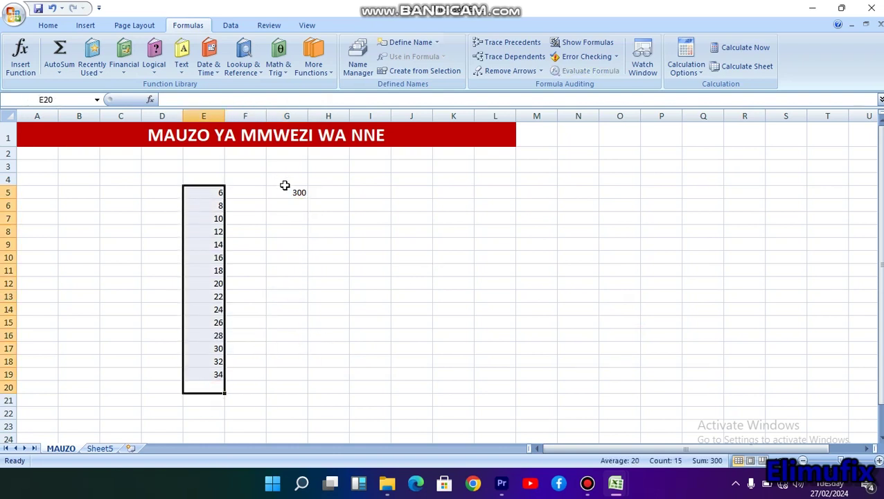
{"action": "left_click", "coordinate": [291, 190]}
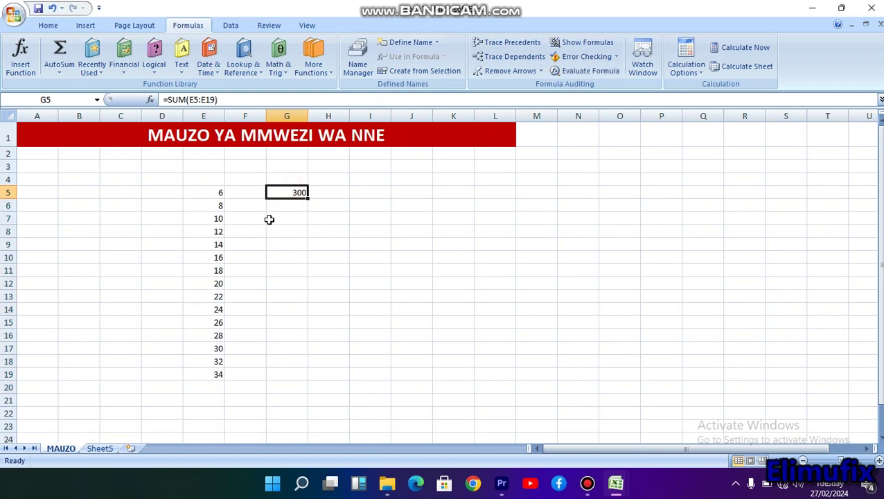
{"action": "double_click", "coordinate": [298, 194]}
{"action": "left_click", "coordinate": [296, 255]}
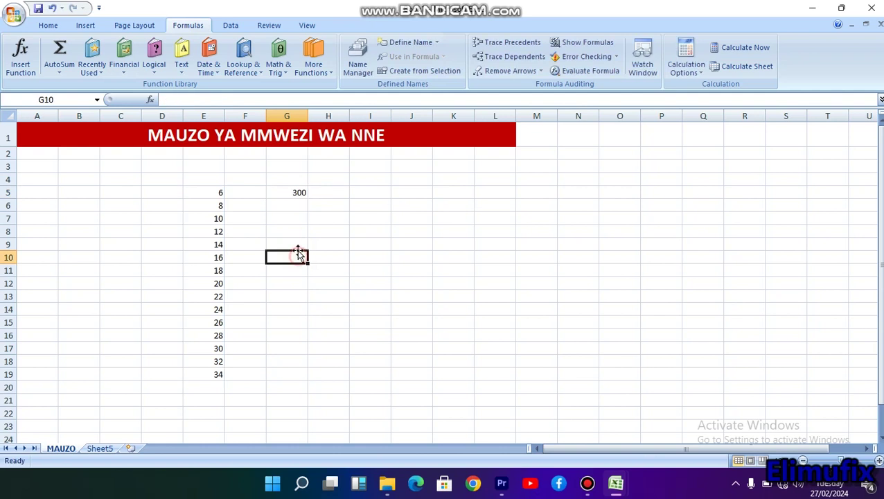
Enter =SUM(E5:E19) in G6, correcting the range so it totals 300.
{"action": "left_click", "coordinate": [288, 206]}
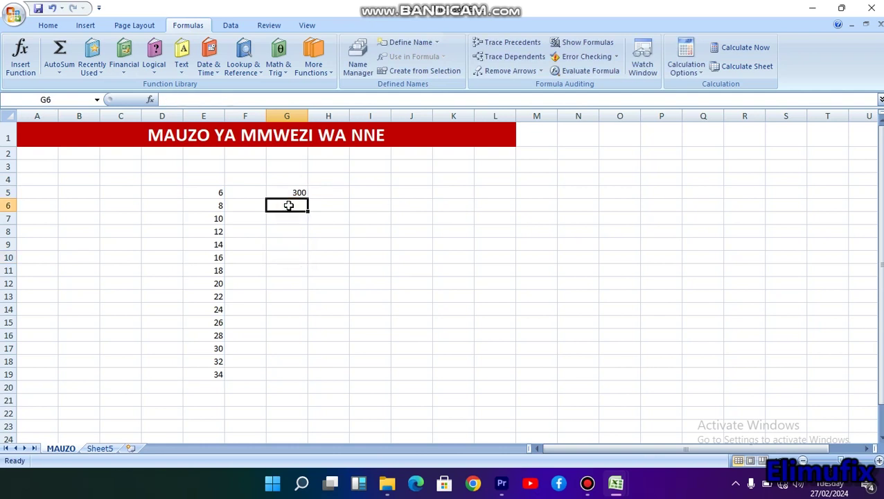
{"action": "type", "text": "=SUM"}
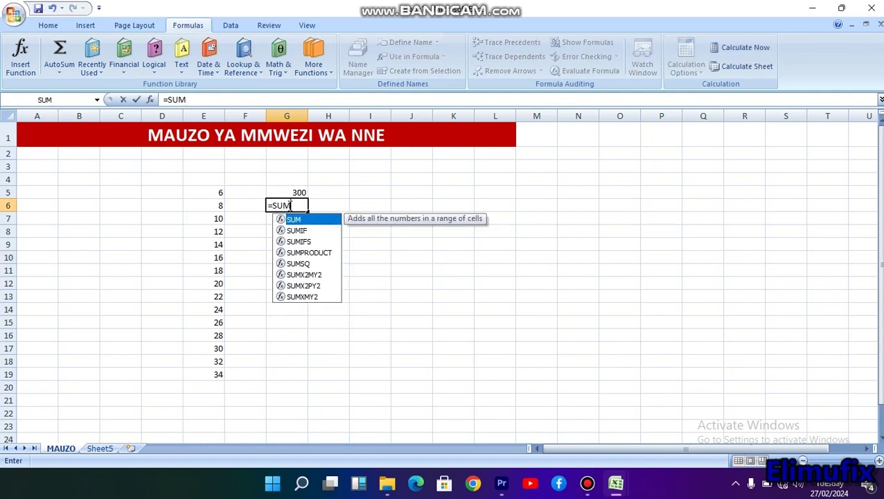
{"action": "type", "text": "("}
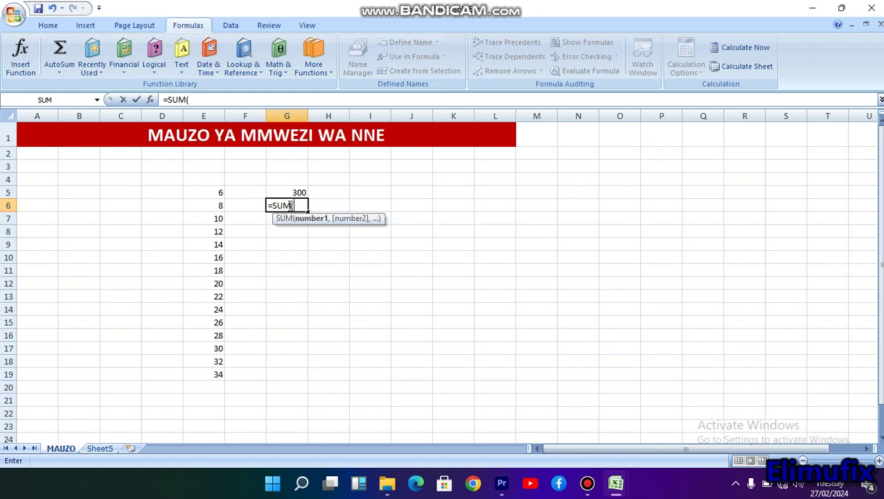
{"action": "left_click", "coordinate": [211, 111]}
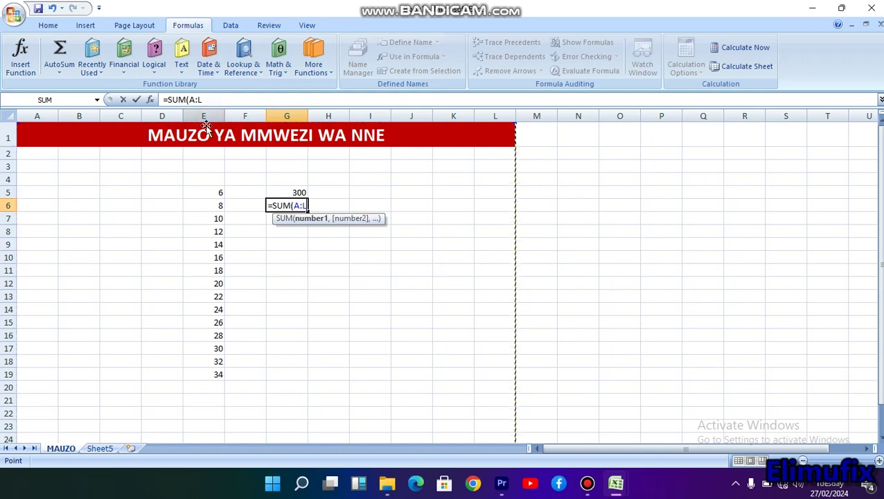
{"action": "left_click", "coordinate": [8, 193]}
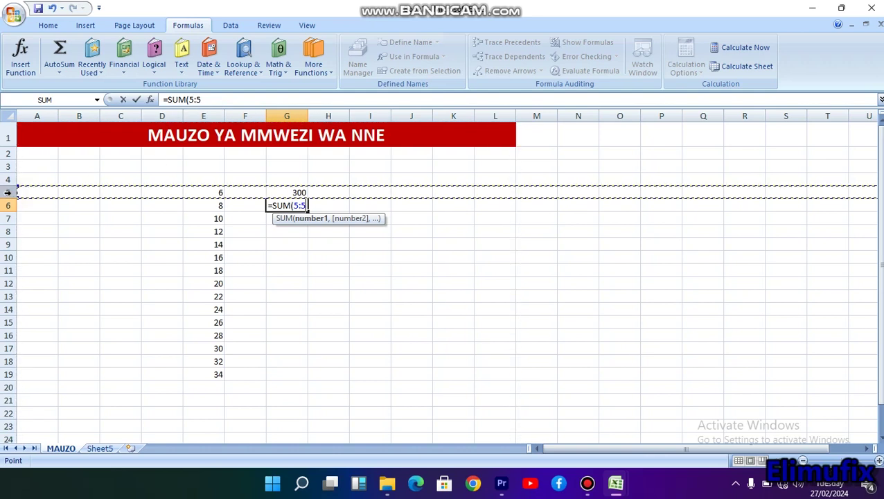
{"action": "left_click", "coordinate": [308, 206]}
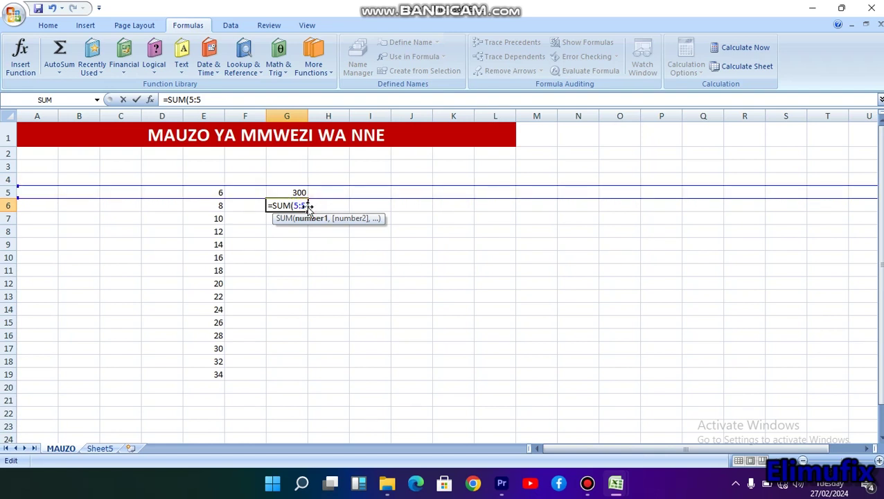
{"action": "key", "text": "BackSpace"}
{"action": "key", "text": "BackSpace"}
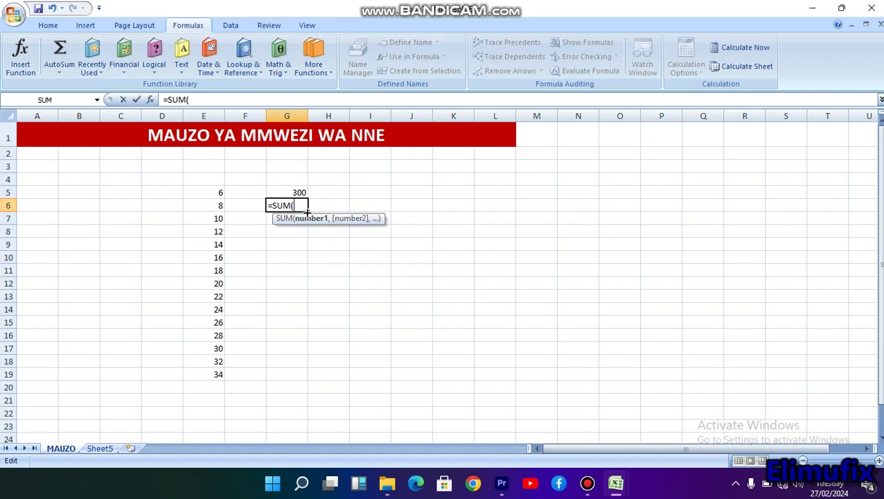
{"action": "type", "text": "E6"}
{"action": "type", "text": ":E19"}
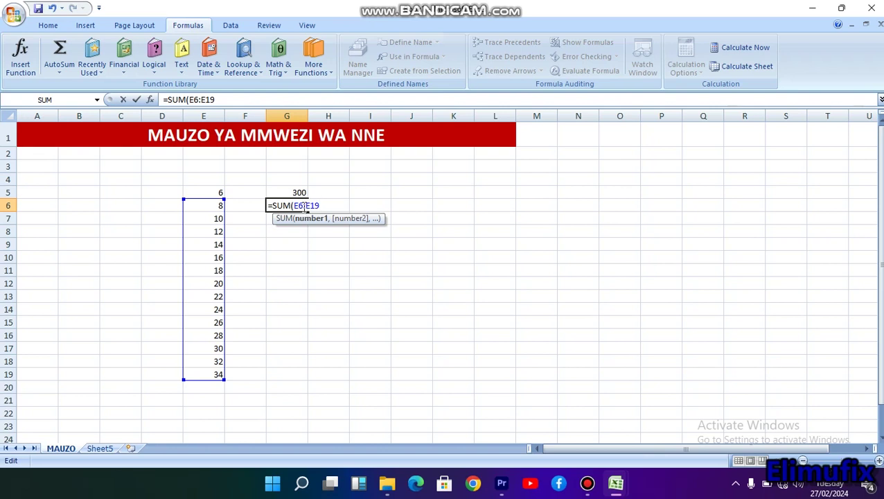
{"action": "left_click", "coordinate": [301, 206]}
{"action": "key", "text": "BackSpace"}
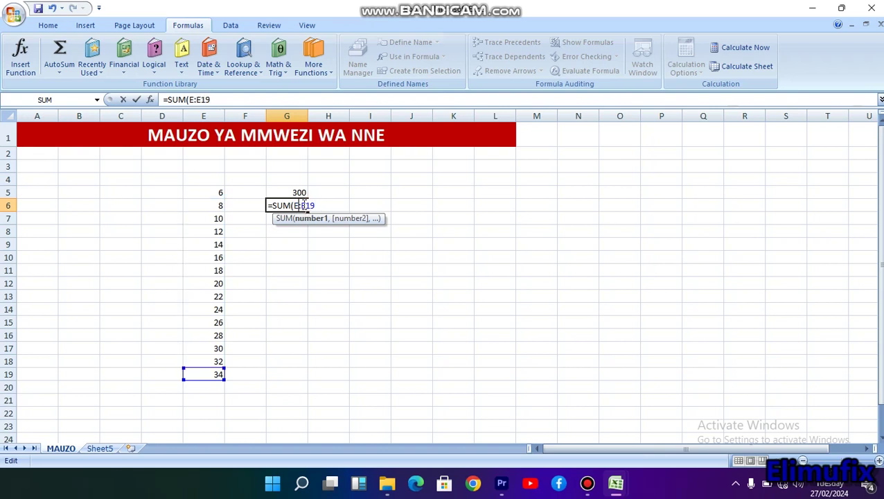
{"action": "type", "text": "5"}
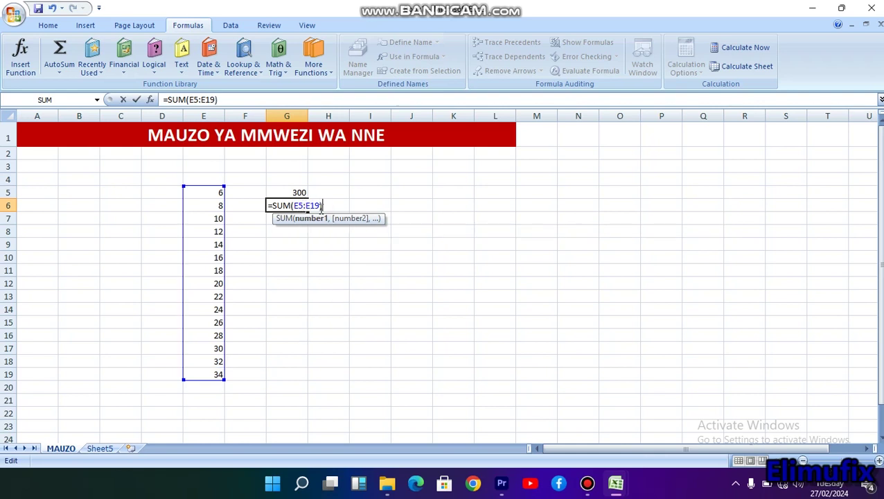
{"action": "type", "text": ")"}
{"action": "key", "text": "Return"}
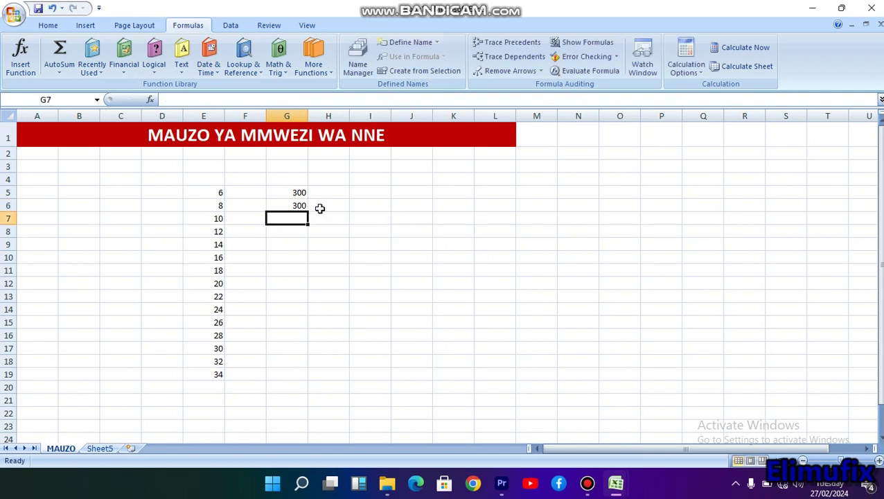
Start inserting a function into G10, cancel the Insert Function dialog, and move to empty cell I10.
{"action": "left_click", "coordinate": [284, 259]}
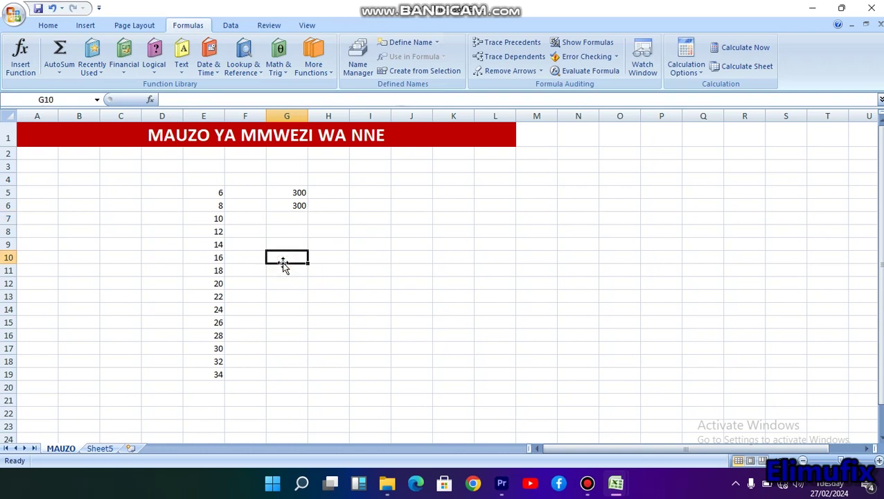
{"action": "left_click", "coordinate": [61, 76]}
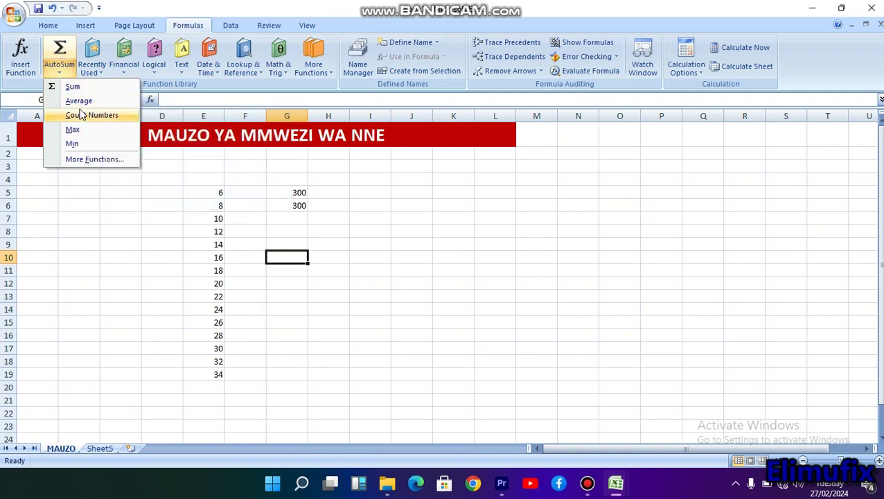
{"action": "left_click", "coordinate": [20, 56]}
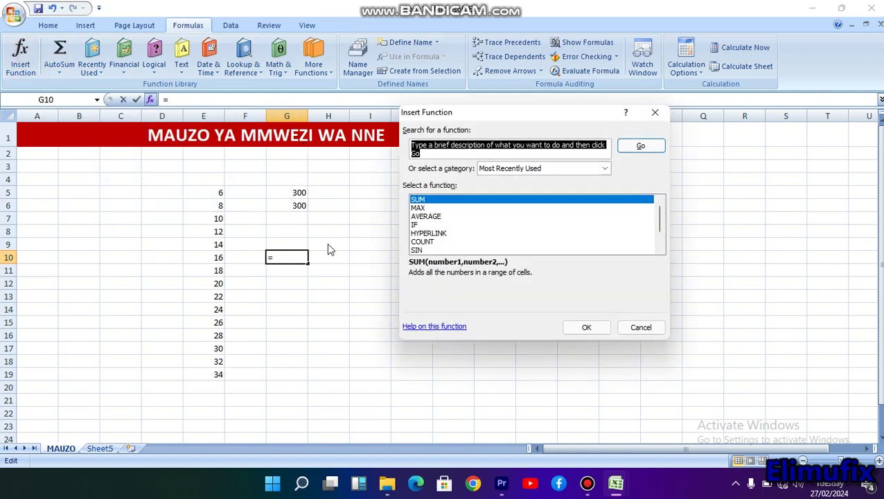
{"action": "left_click", "coordinate": [640, 327]}
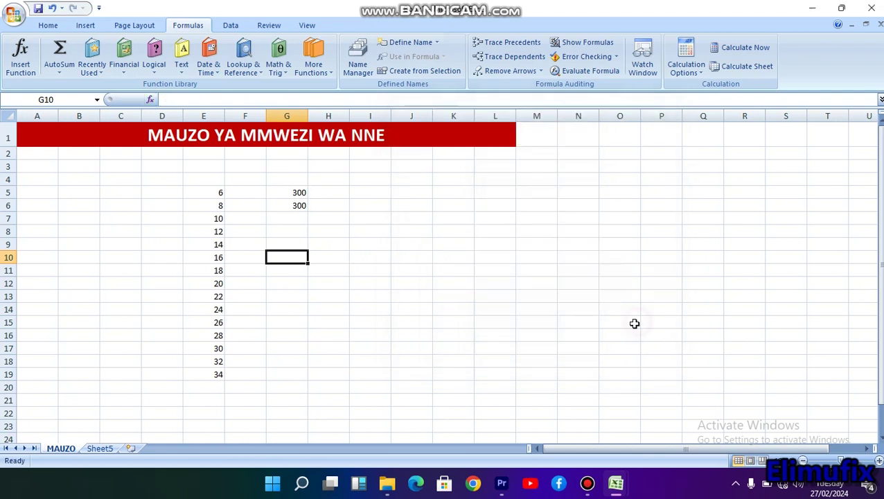
{"action": "left_click", "coordinate": [385, 254]}
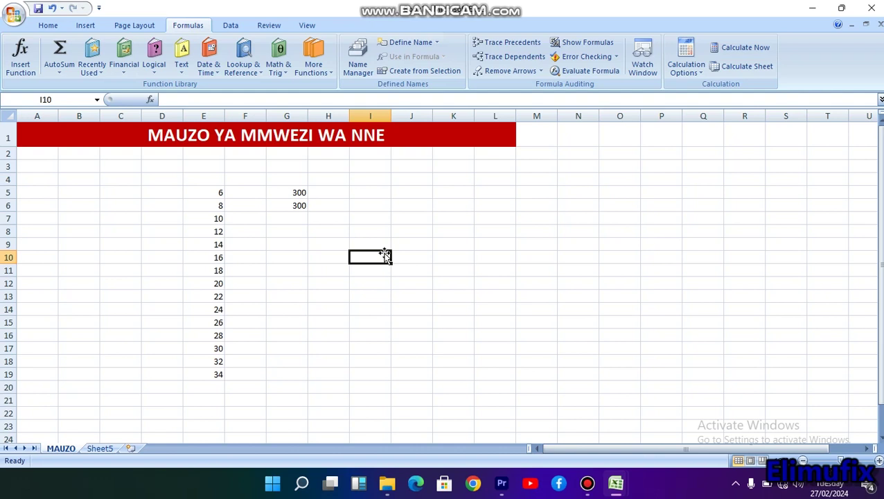
Browse the Data, Review and View ribbon tabs, then return to Home.
{"action": "left_click", "coordinate": [230, 26]}
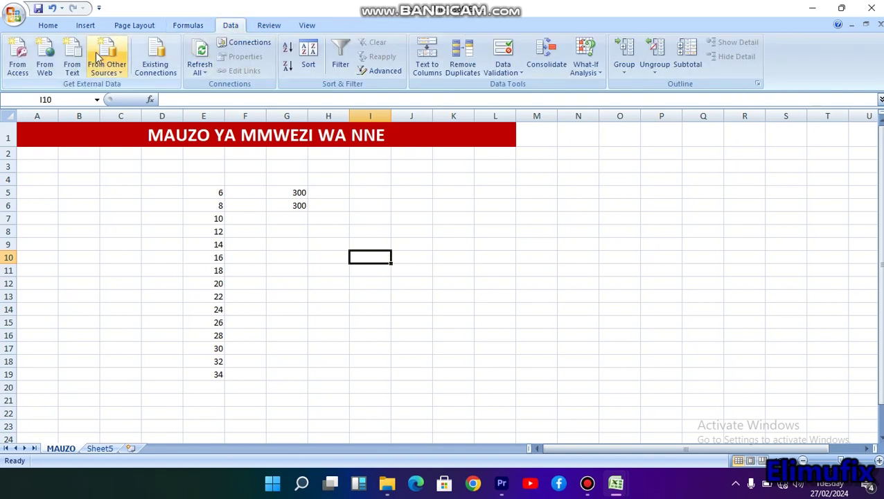
{"action": "left_click", "coordinate": [274, 27]}
{"action": "left_click", "coordinate": [312, 29]}
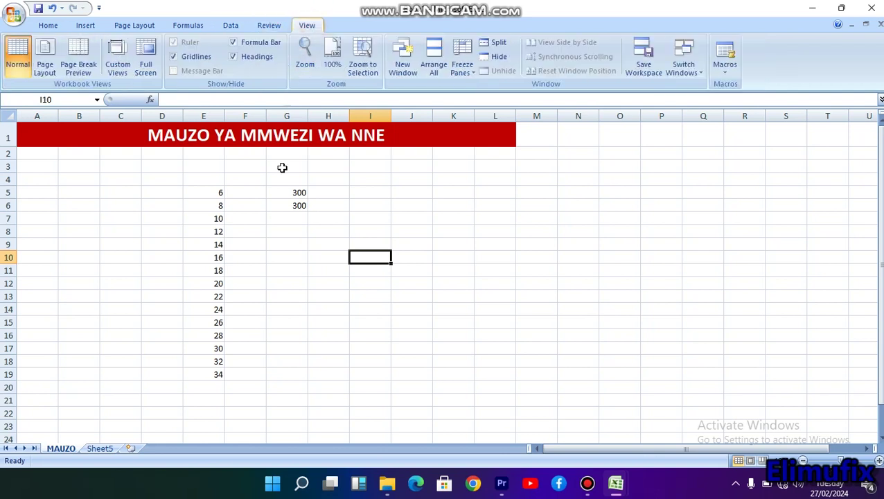
{"action": "left_click", "coordinate": [54, 30]}
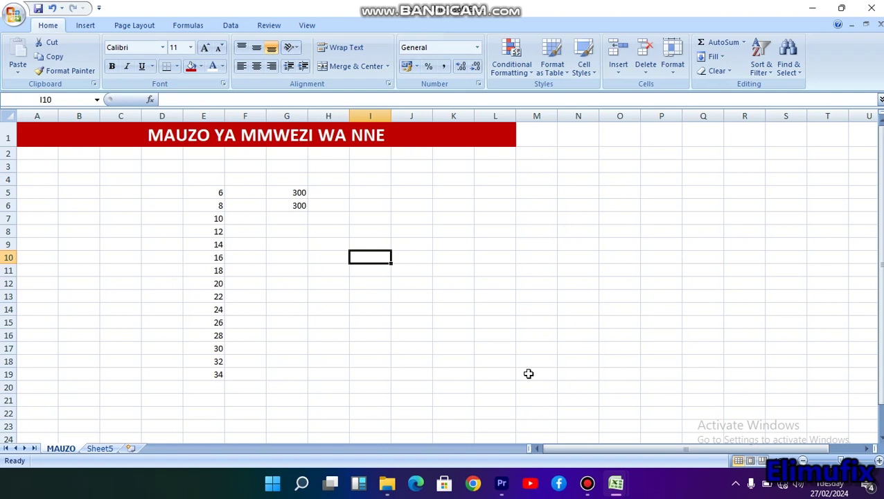
Select cells H15, F10, E5 and C14, then bring up Save As with F12.
{"action": "left_click", "coordinate": [345, 320]}
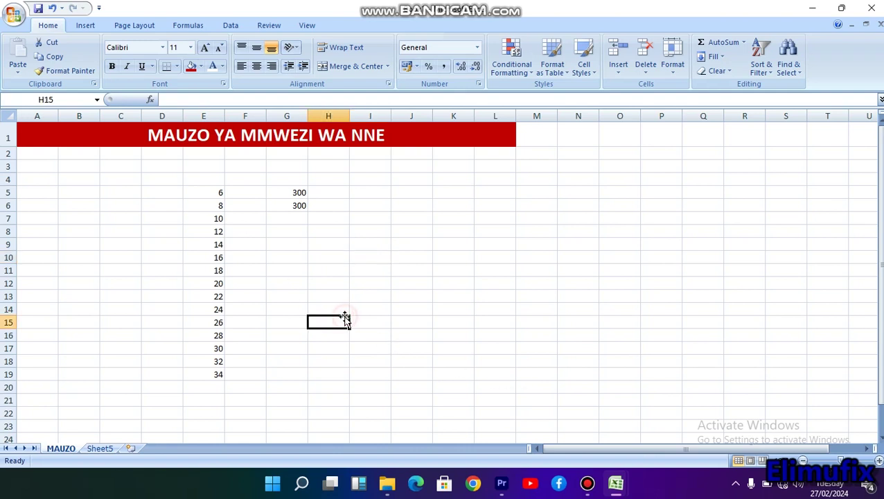
{"action": "left_click", "coordinate": [256, 252]}
{"action": "left_click", "coordinate": [187, 190]}
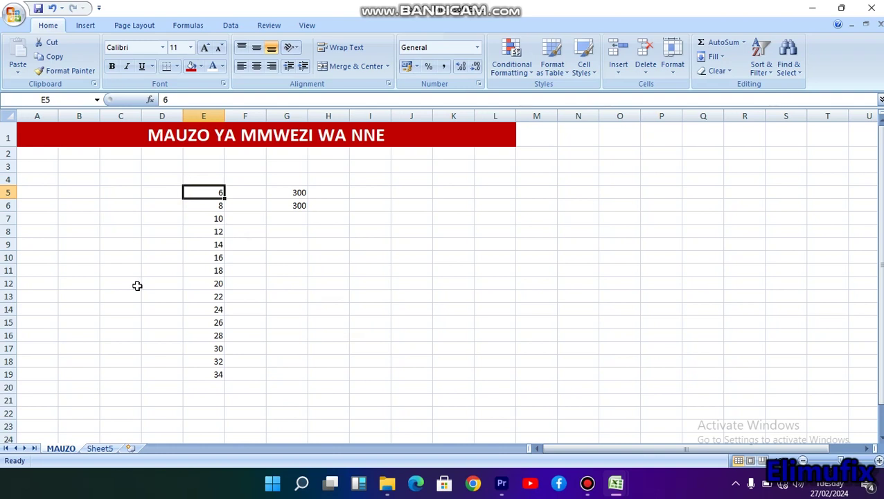
{"action": "left_click", "coordinate": [105, 303]}
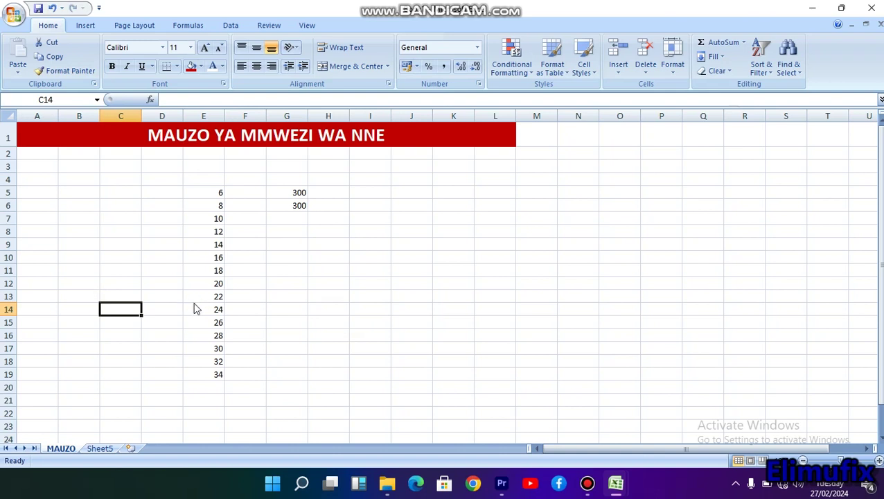
{"action": "key", "text": "F12"}
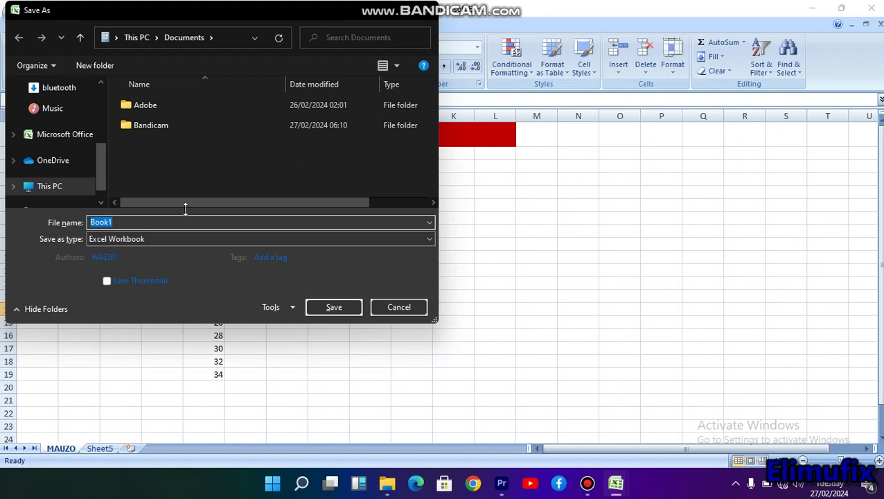
{"action": "type", "text": "MAUZO"}
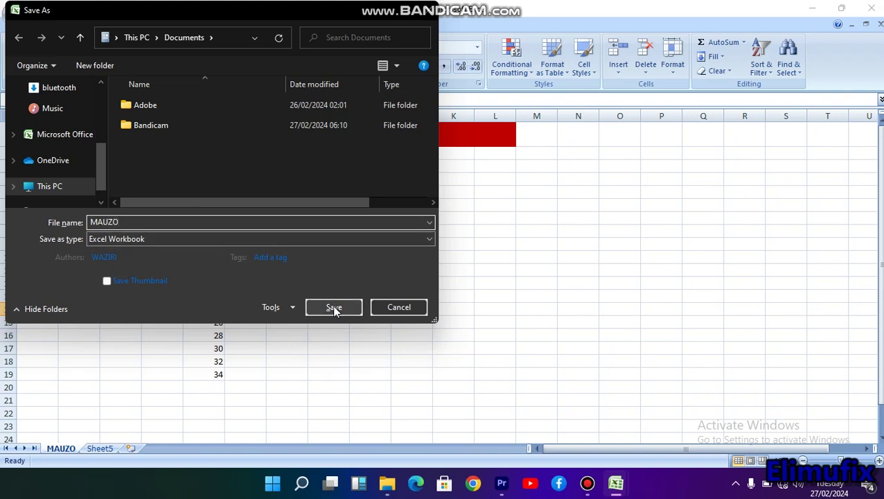
{"action": "left_click", "coordinate": [406, 307]}
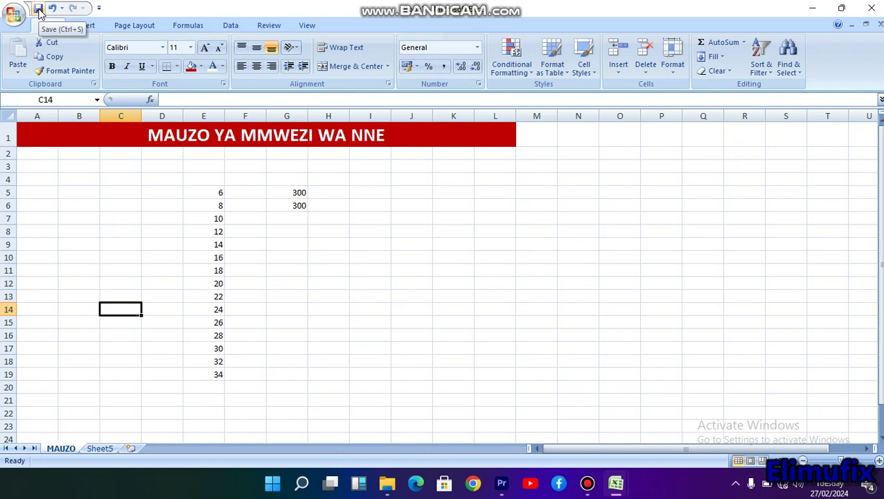
{"action": "left_click", "coordinate": [38, 10]}
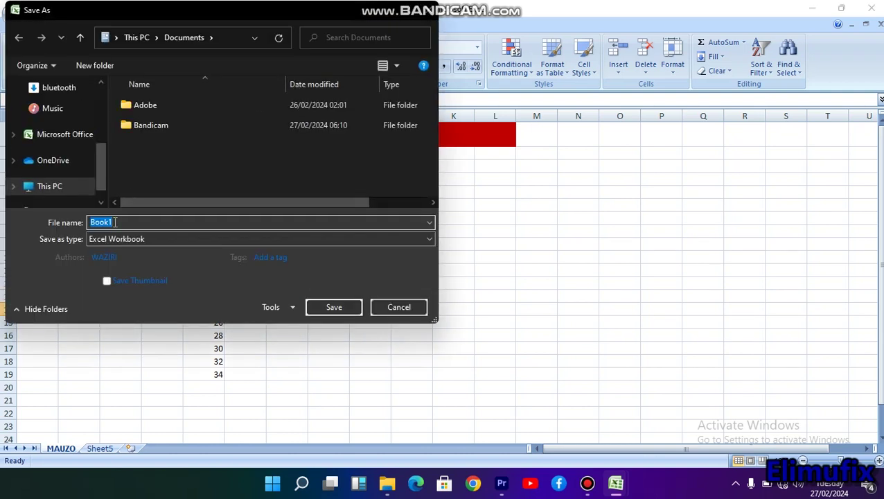
{"action": "left_click", "coordinate": [403, 307]}
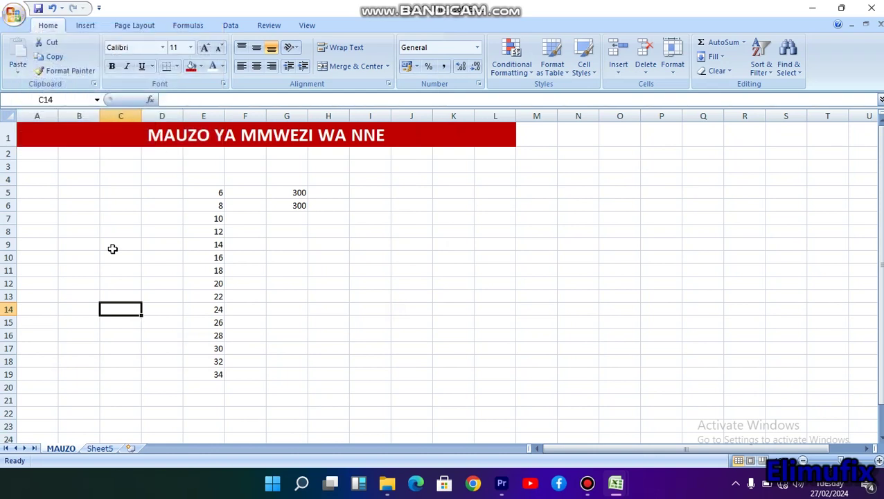
{"action": "left_click", "coordinate": [15, 14]}
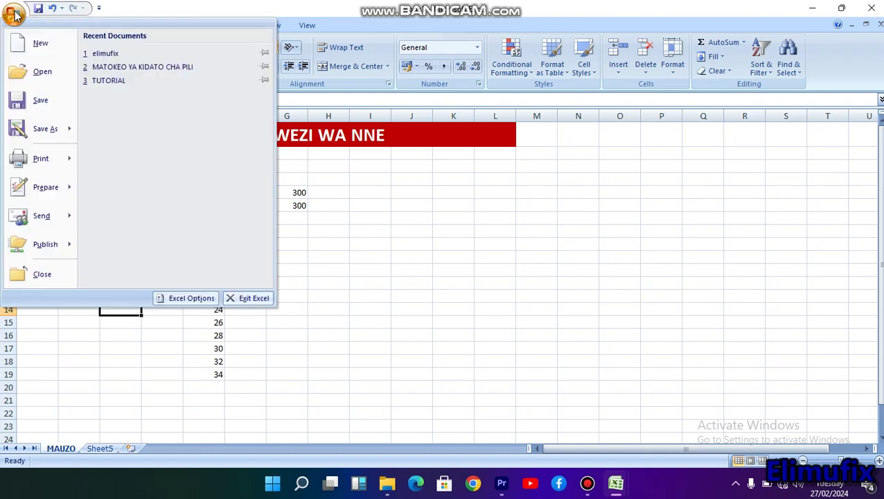
{"action": "left_click", "coordinate": [50, 102]}
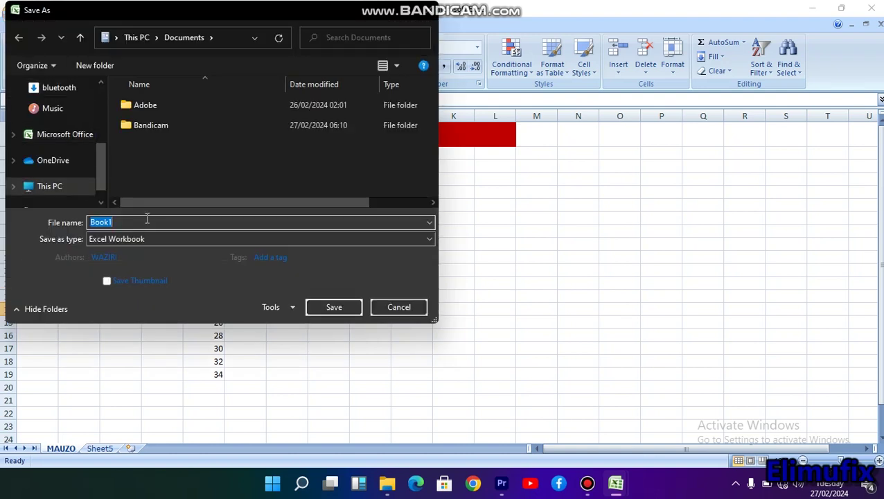
{"action": "left_click", "coordinate": [397, 309]}
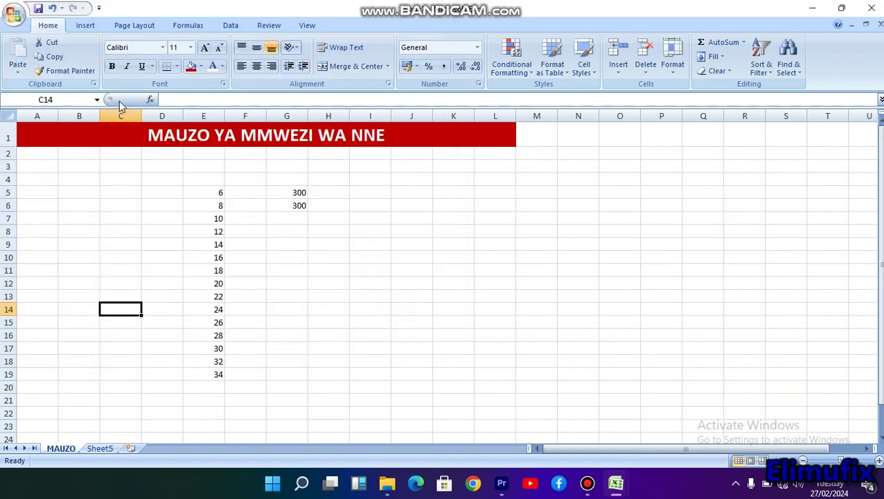
{"action": "left_click", "coordinate": [14, 15]}
{"action": "mouse_move", "coordinate": [62, 130]}
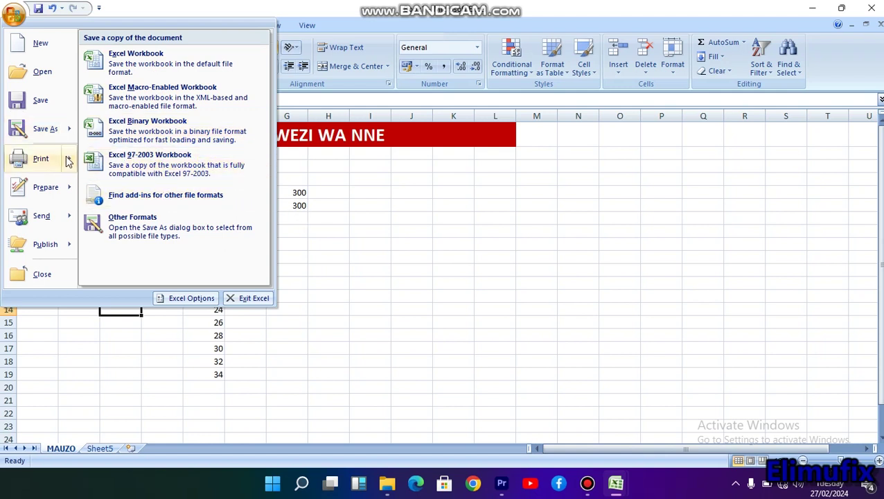
{"action": "mouse_move", "coordinate": [68, 162]}
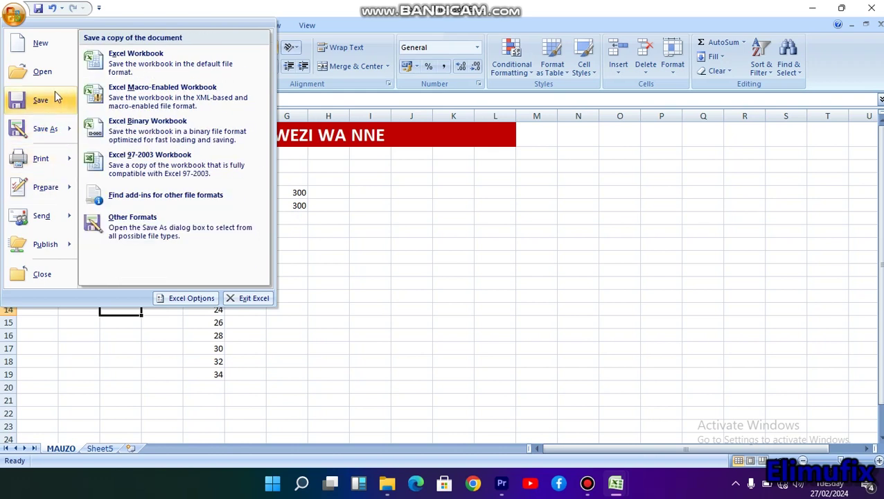
{"action": "left_click", "coordinate": [352, 172]}
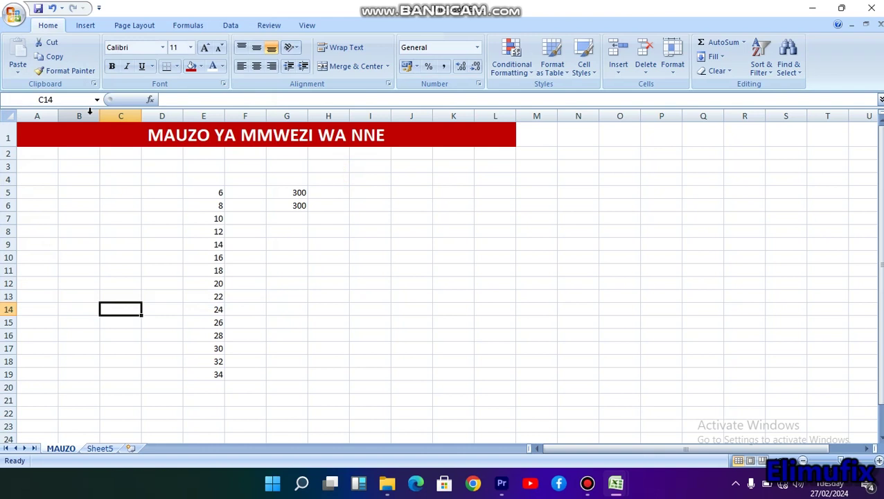
Save the workbook to the Desktop with the file name ELIMUFIX.
{"action": "left_click", "coordinate": [90, 110]}
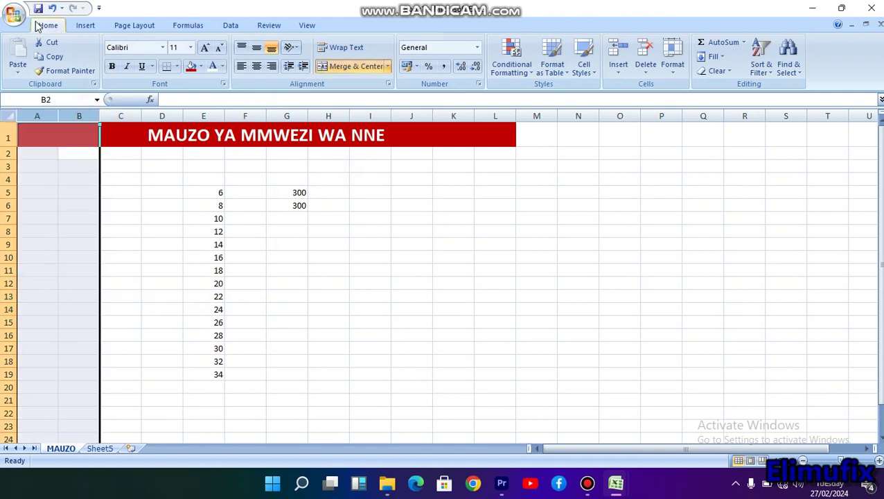
{"action": "left_click", "coordinate": [165, 274]}
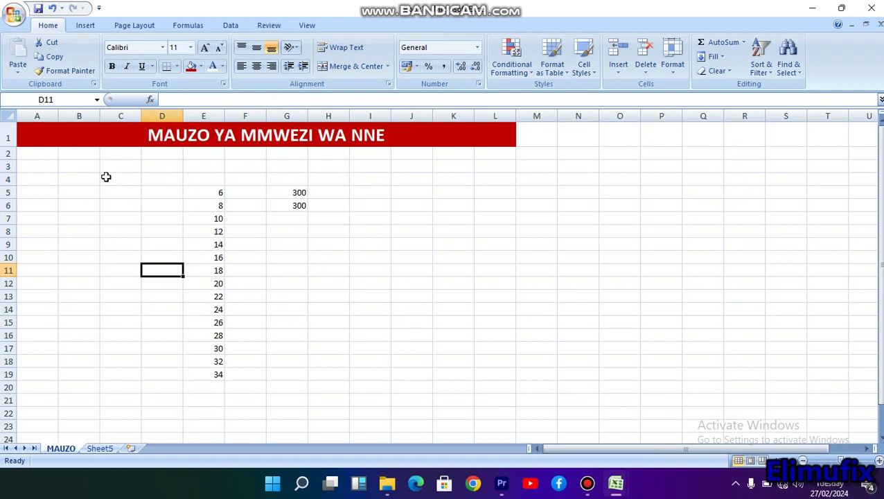
{"action": "left_click", "coordinate": [38, 9]}
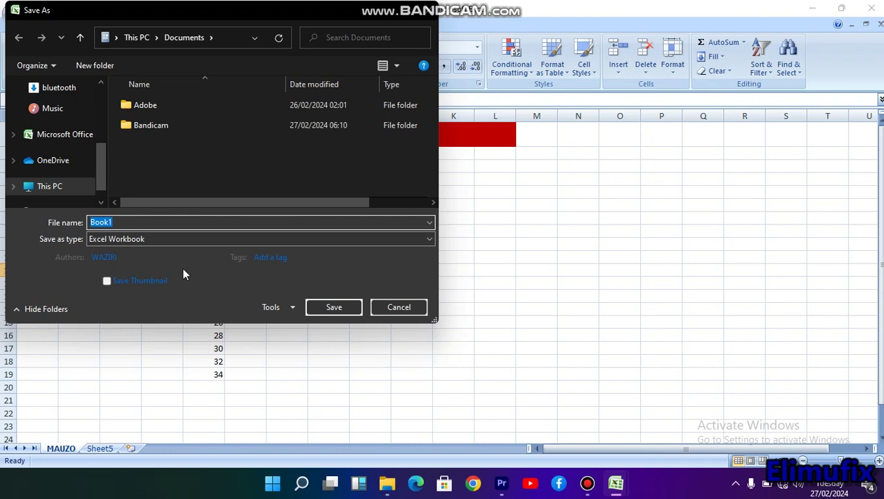
{"action": "type", "text": "ELIMUFIX"}
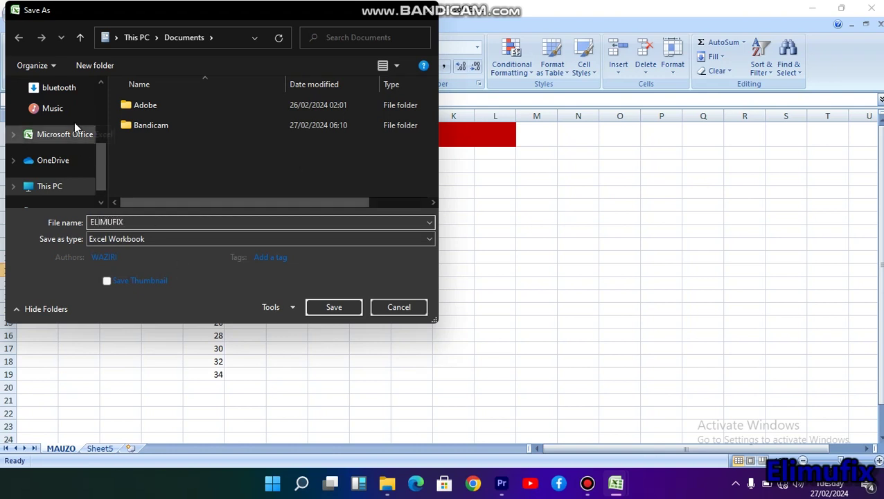
{"action": "left_click_drag", "start_coordinate": [102, 145], "coordinate": [101, 87]}
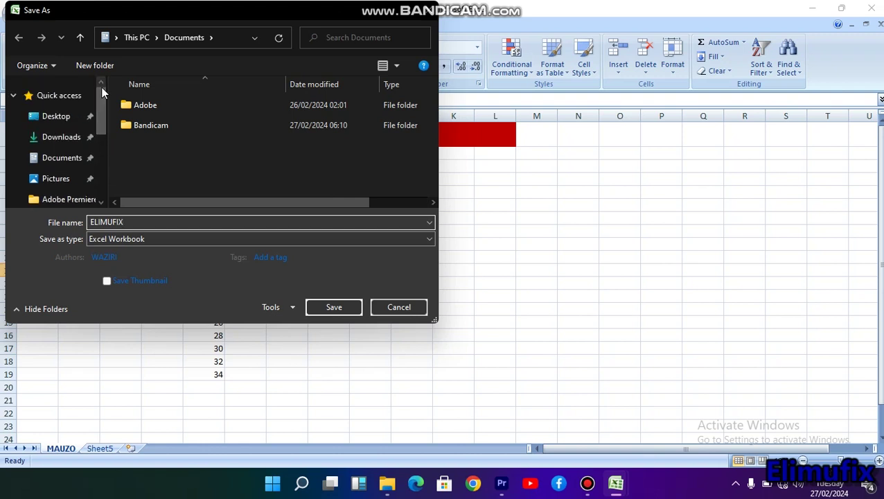
{"action": "left_click", "coordinate": [71, 119]}
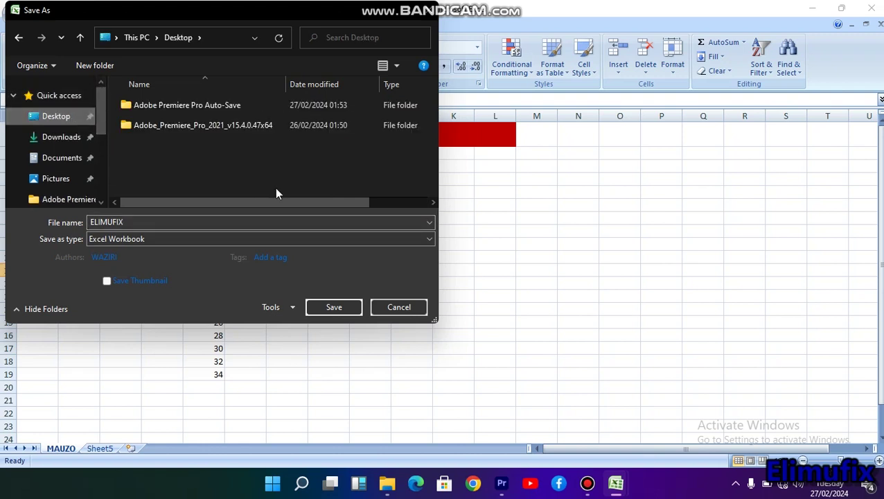
{"action": "left_click", "coordinate": [334, 307]}
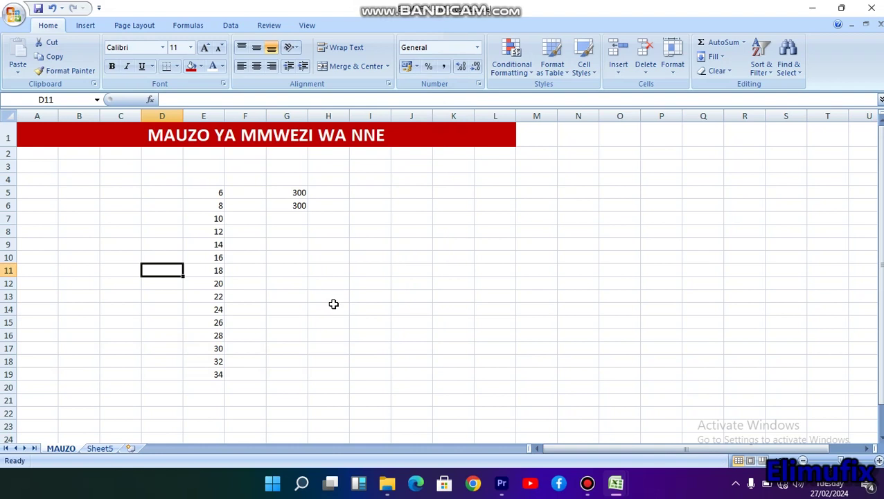
Close the MAUZO workbook and Excel, then move the ELIMUFIX icon to the desktop's upper right.
{"action": "left_click", "coordinate": [870, 14]}
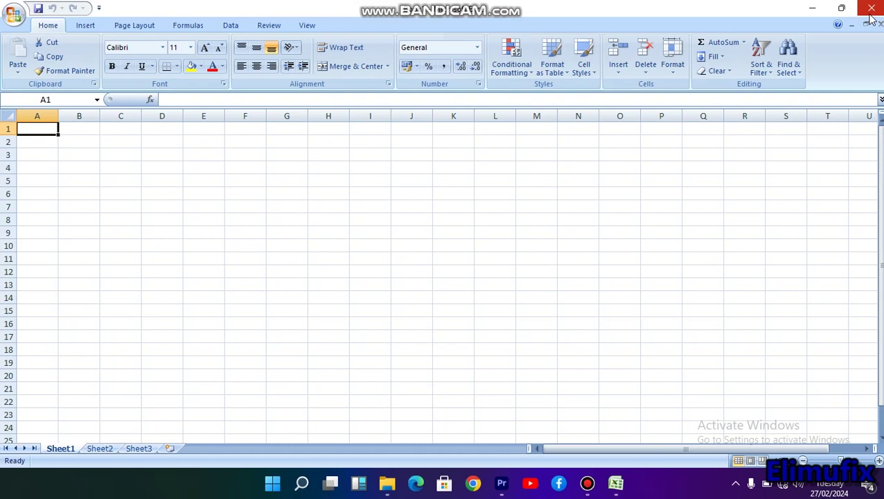
{"action": "left_click", "coordinate": [872, 10]}
{"action": "left_click_drag", "start_coordinate": [128, 210], "coordinate": [615, 81]}
{"action": "left_click", "coordinate": [639, 111]}
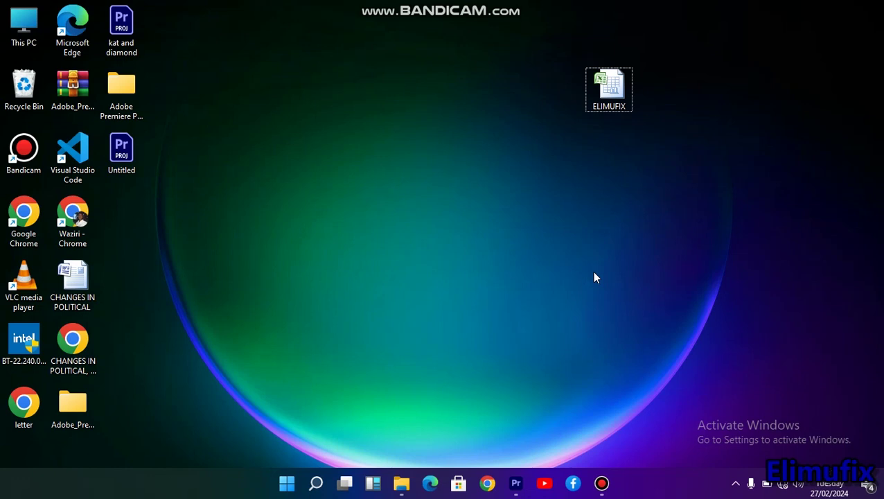
{"action": "mouse_move", "coordinate": [603, 488]}
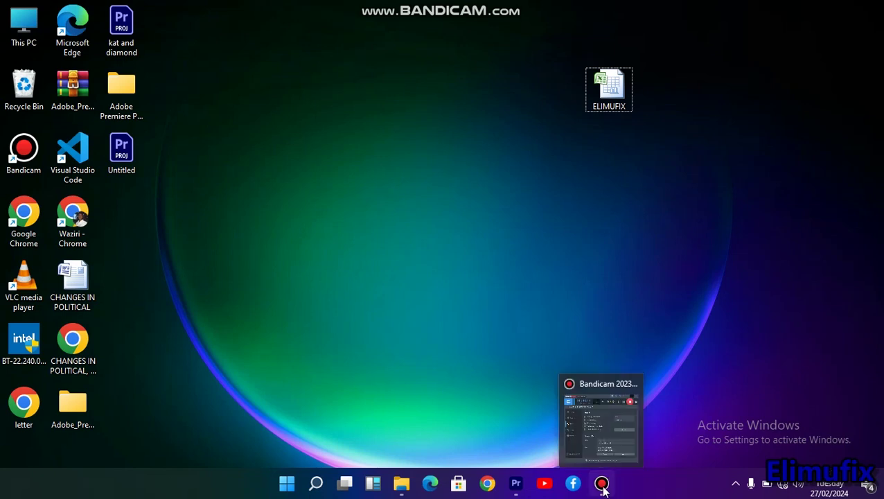